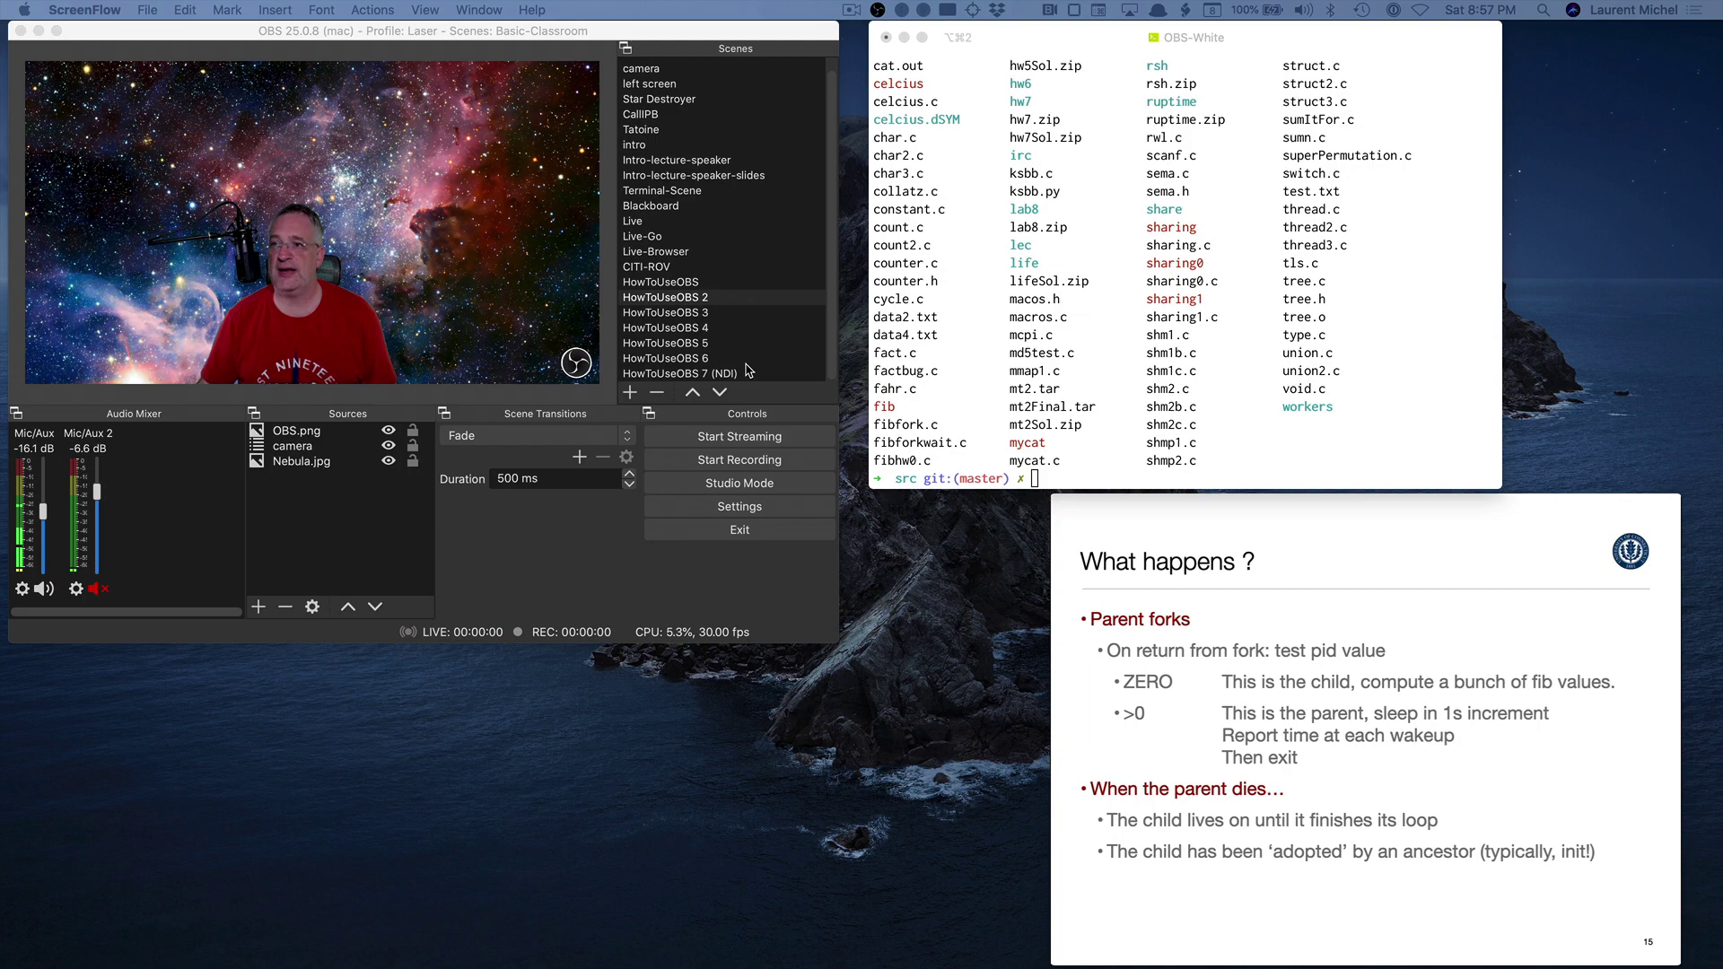
Preview the HowToUseOBS, 2, 4, 5, 6 and 7 (NDI) example scenes in turn.
left_click(684, 284)
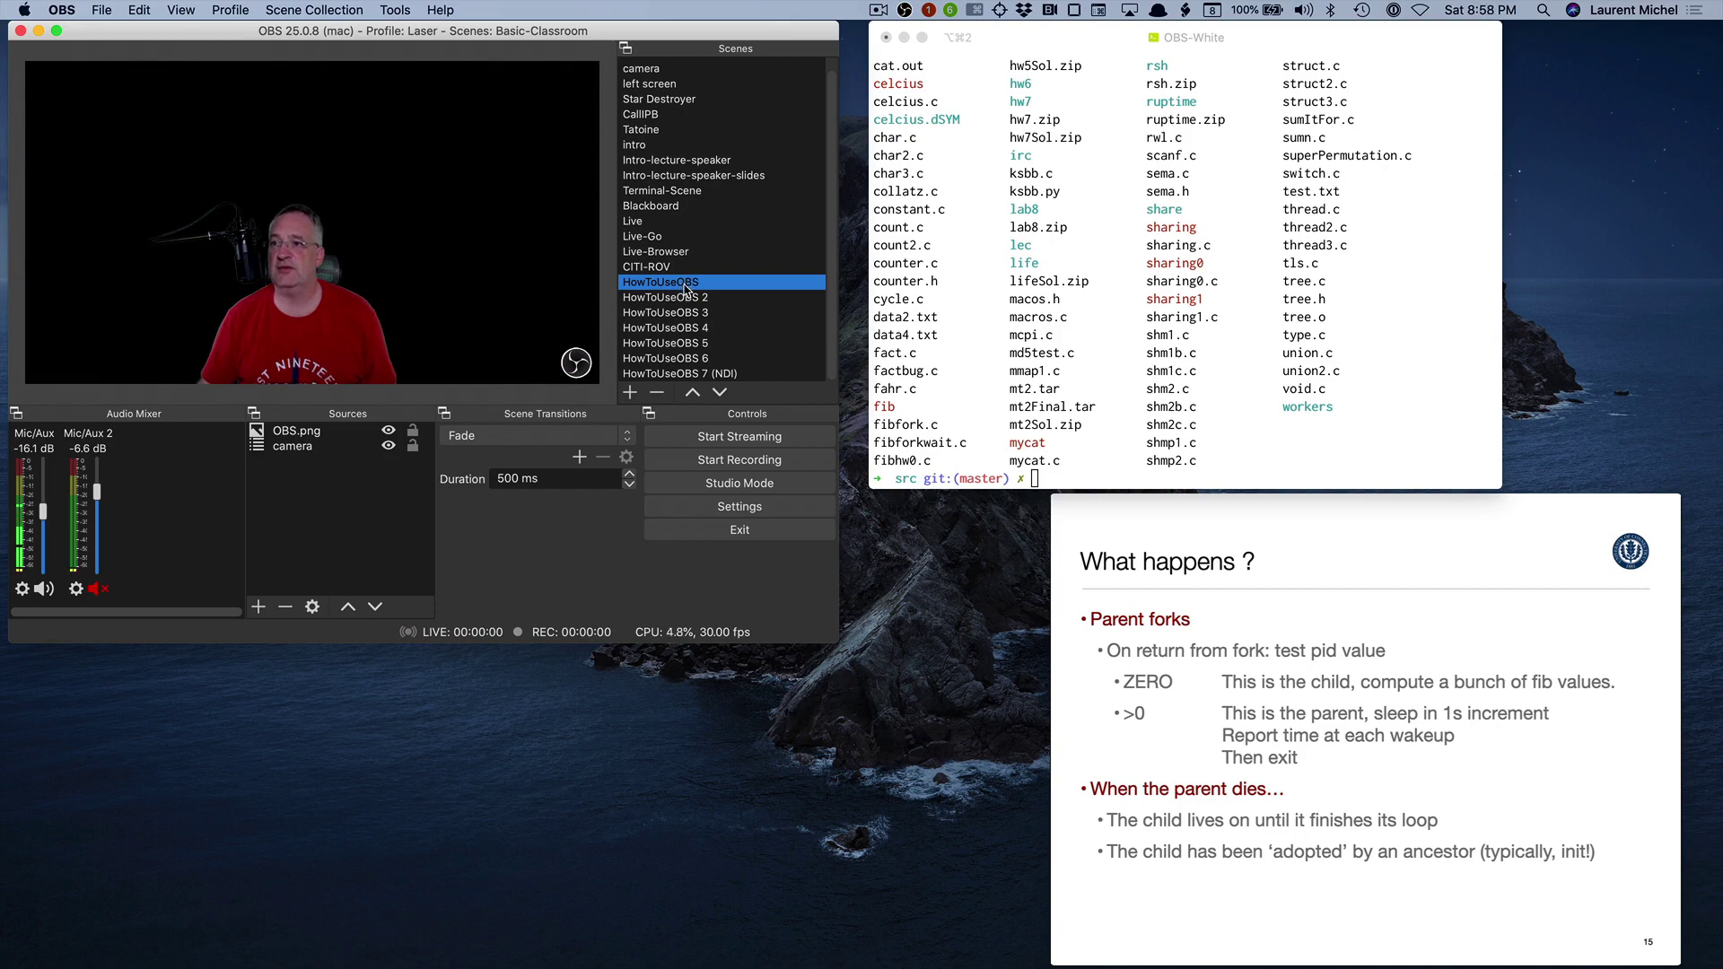
left_click(684, 299)
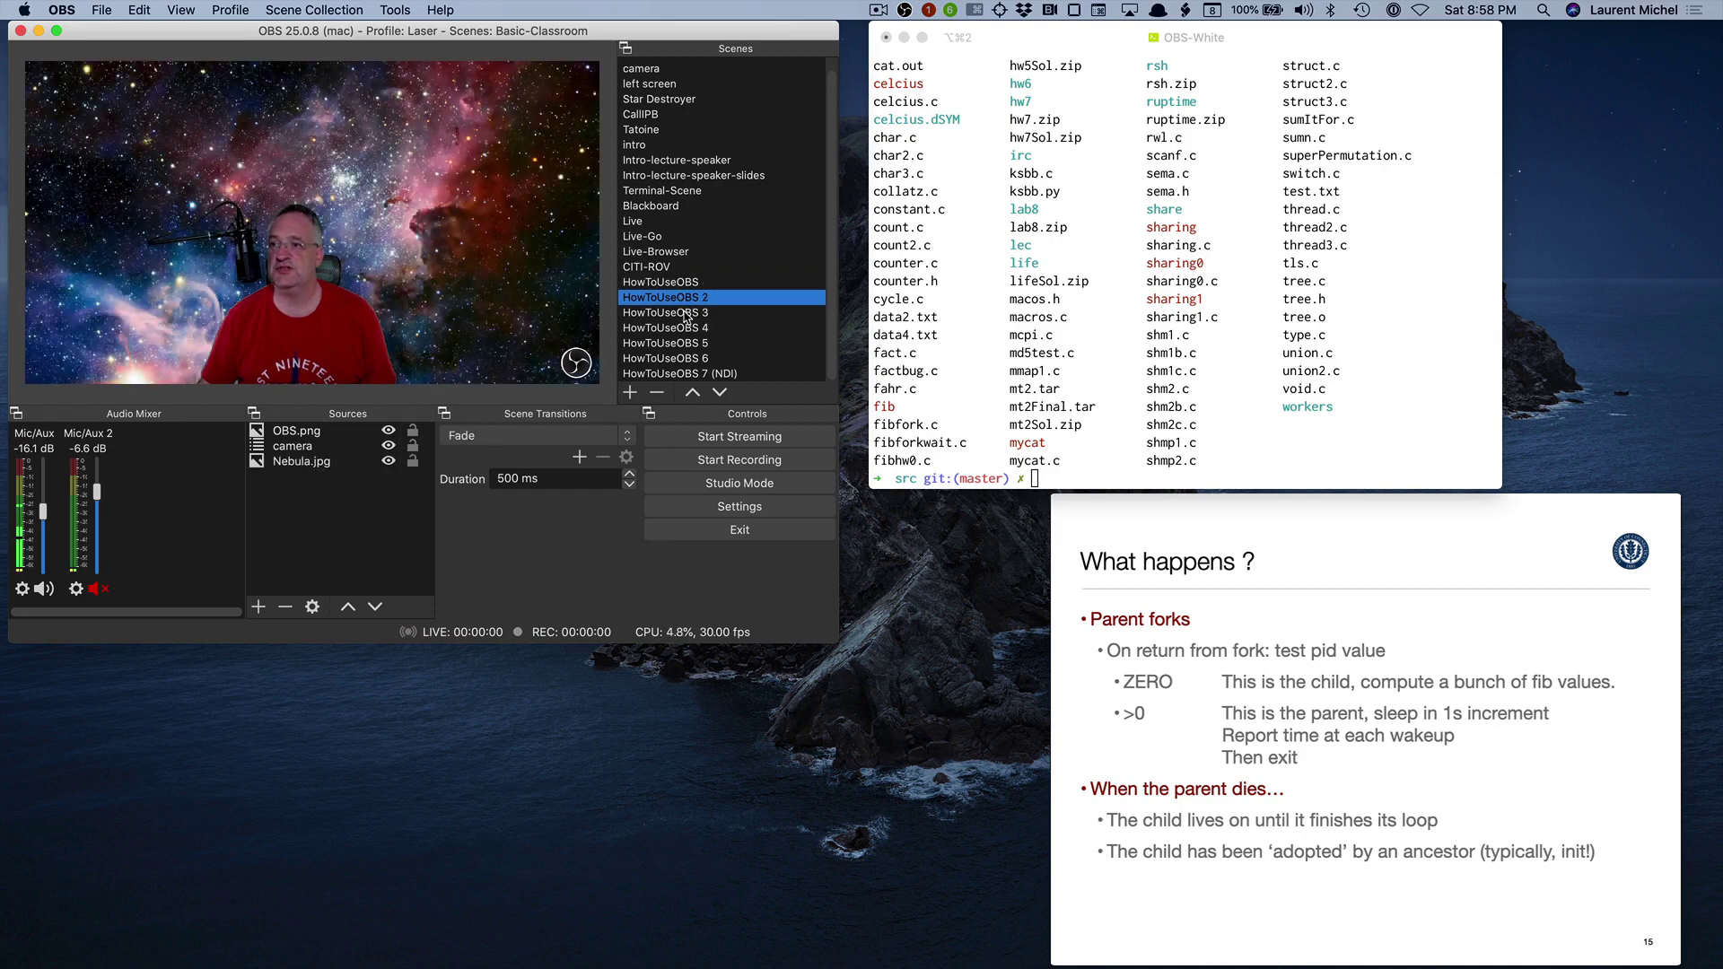
left_click(693, 330)
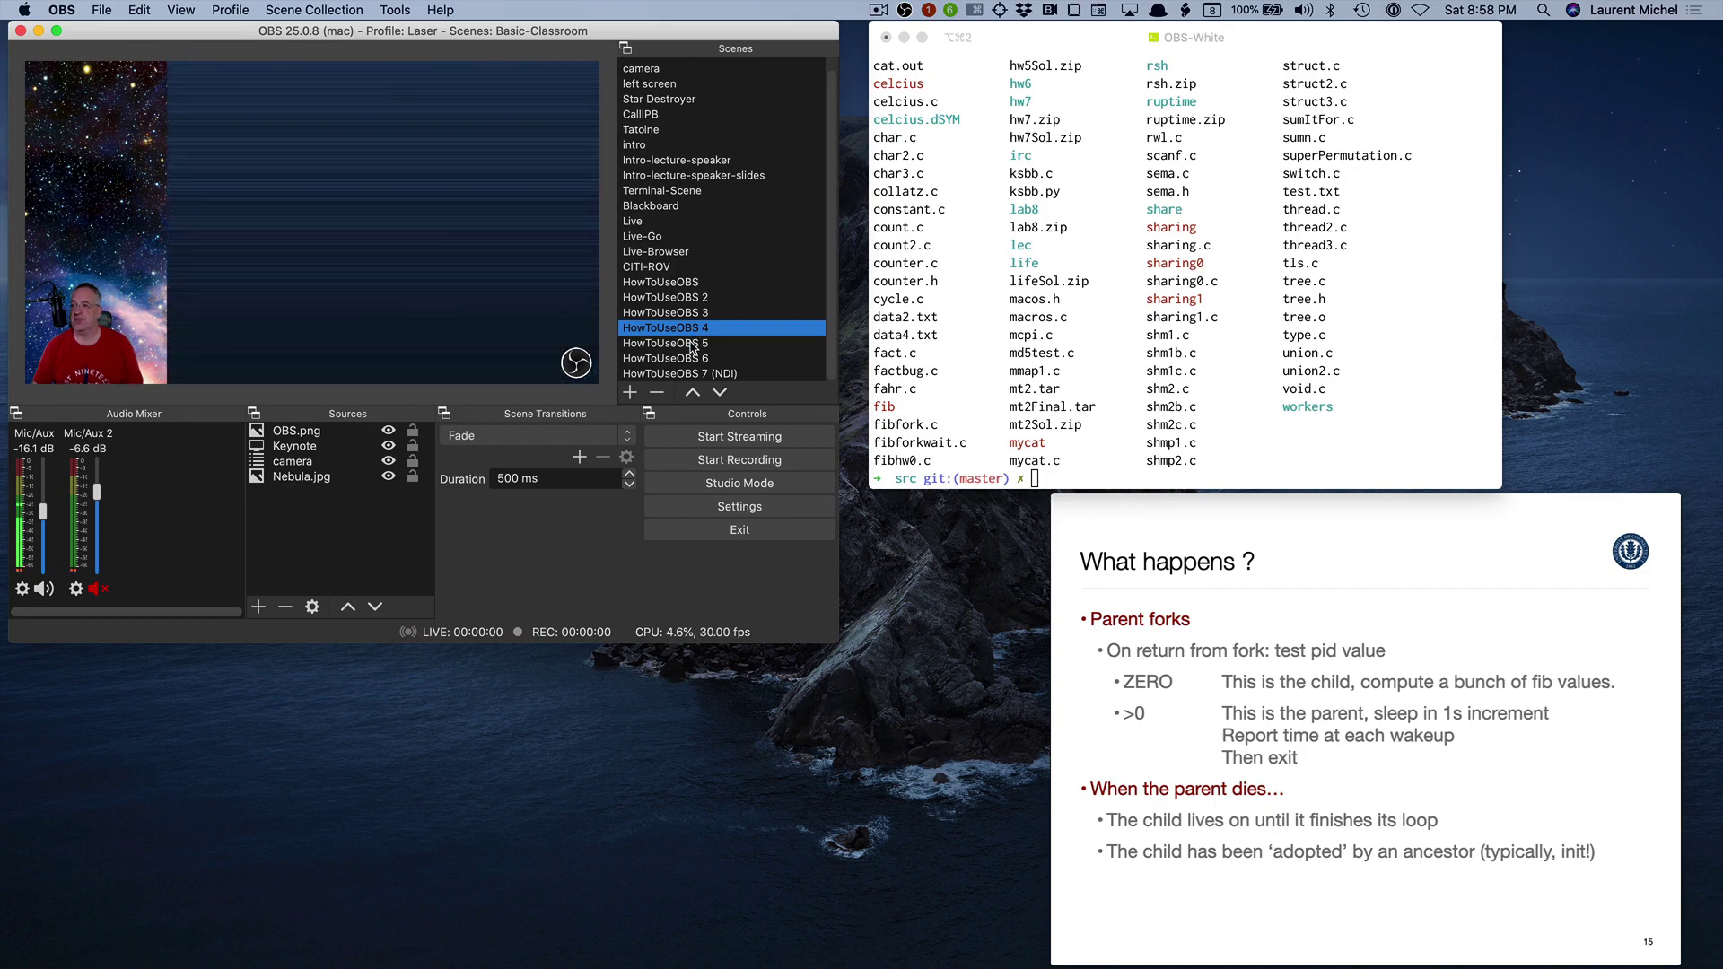
left_click(693, 345)
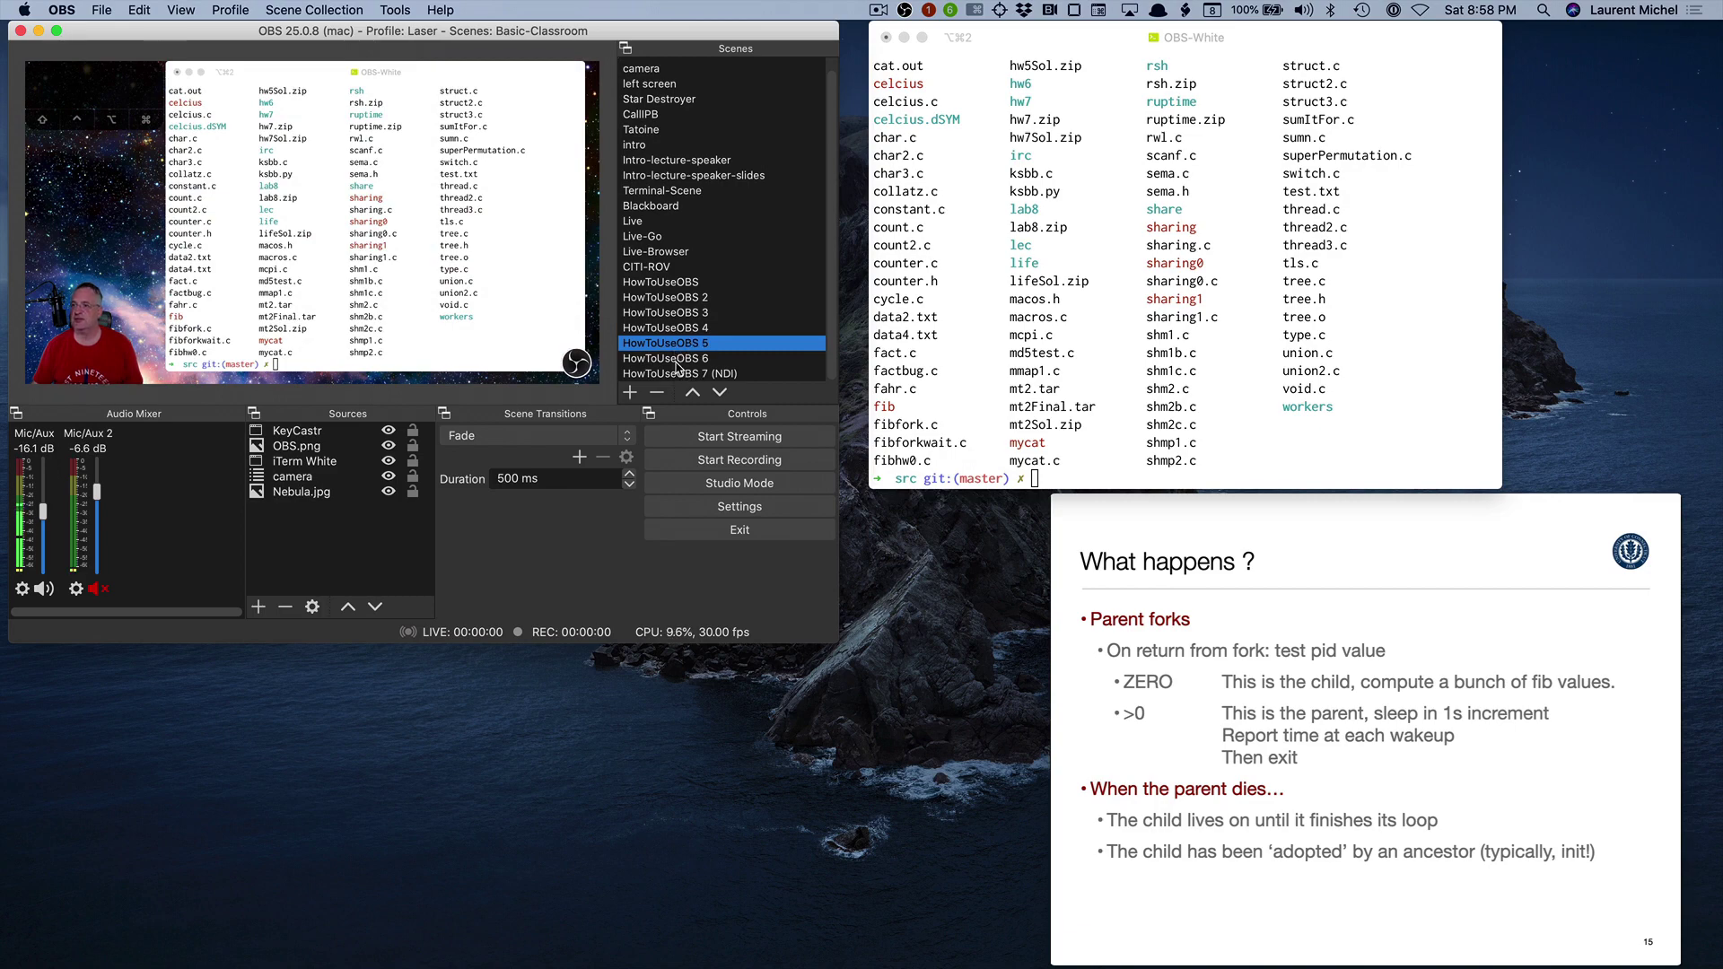
left_click(678, 359)
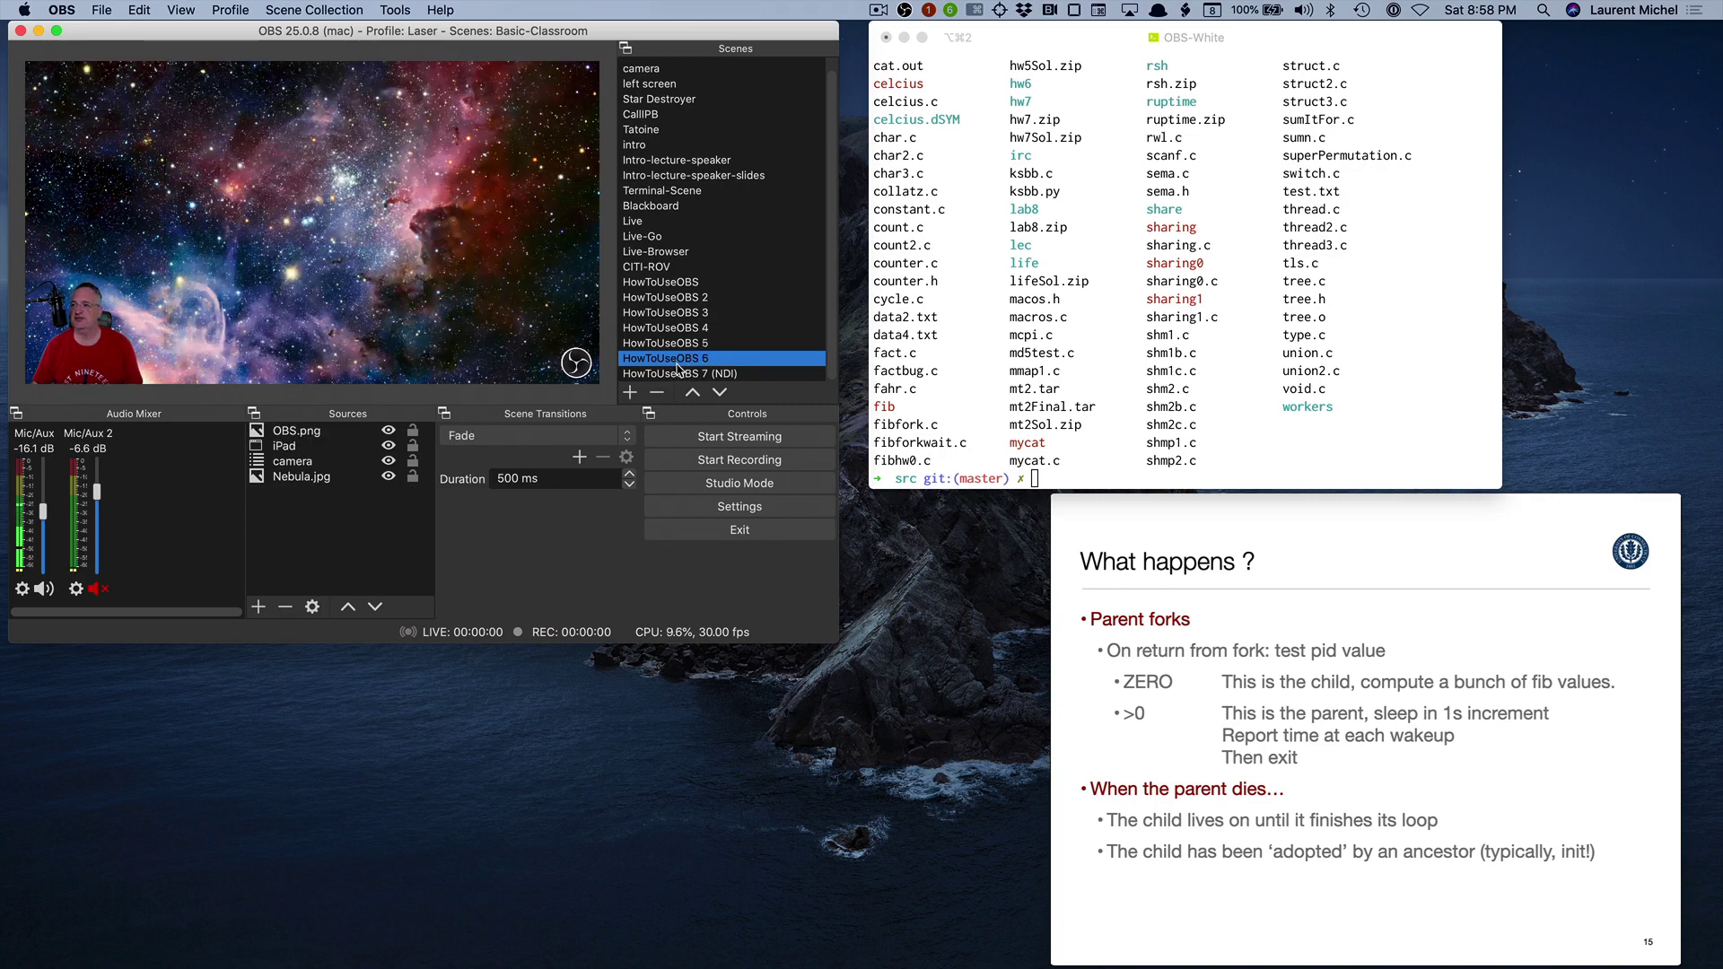
left_click(679, 377)
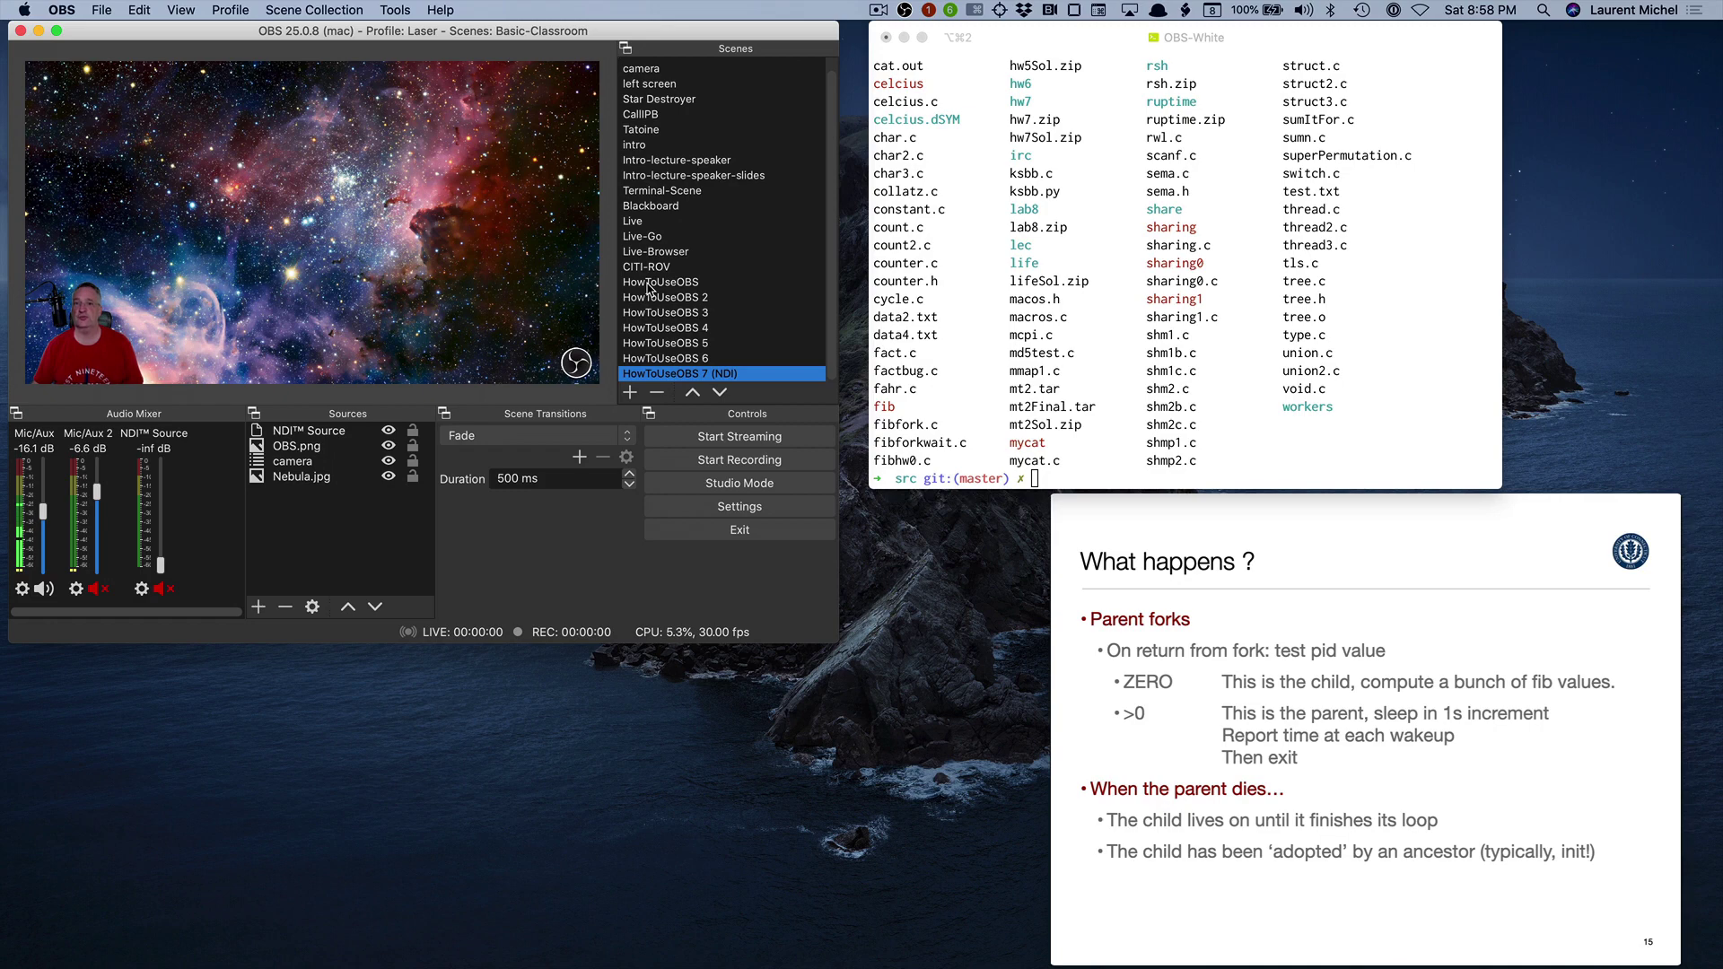
Create a new scene named Demo and bring up the add-source menu.
left_click(632, 393)
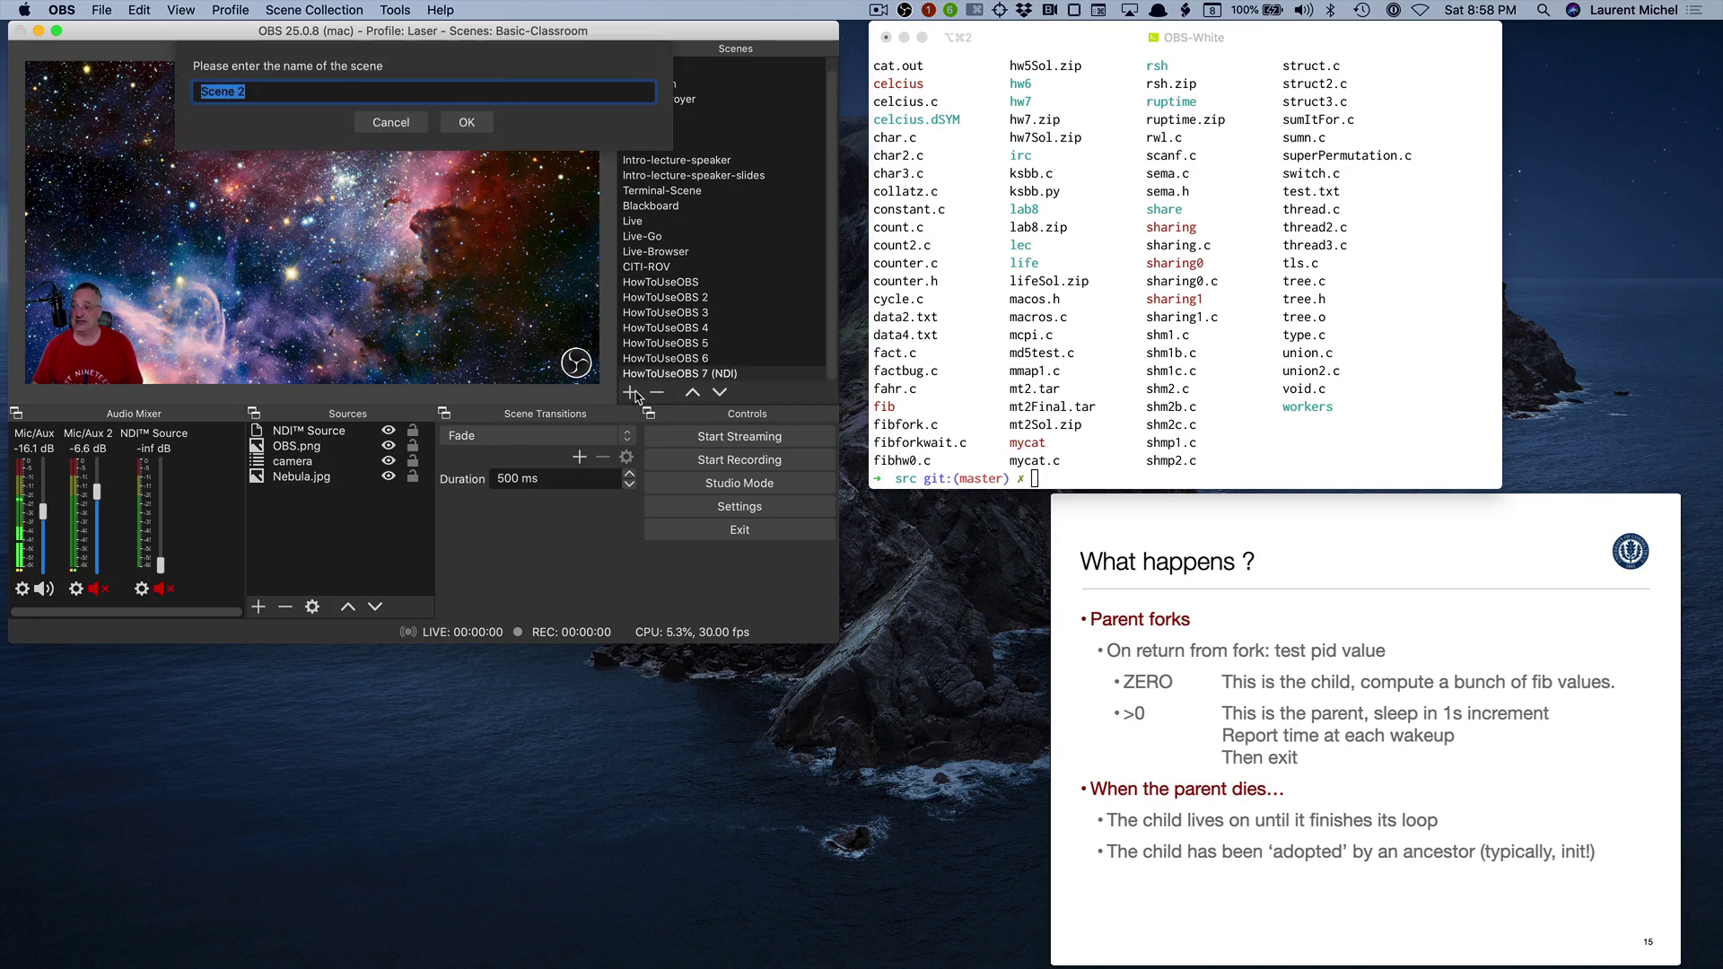
type("Demo")
left_click(464, 135)
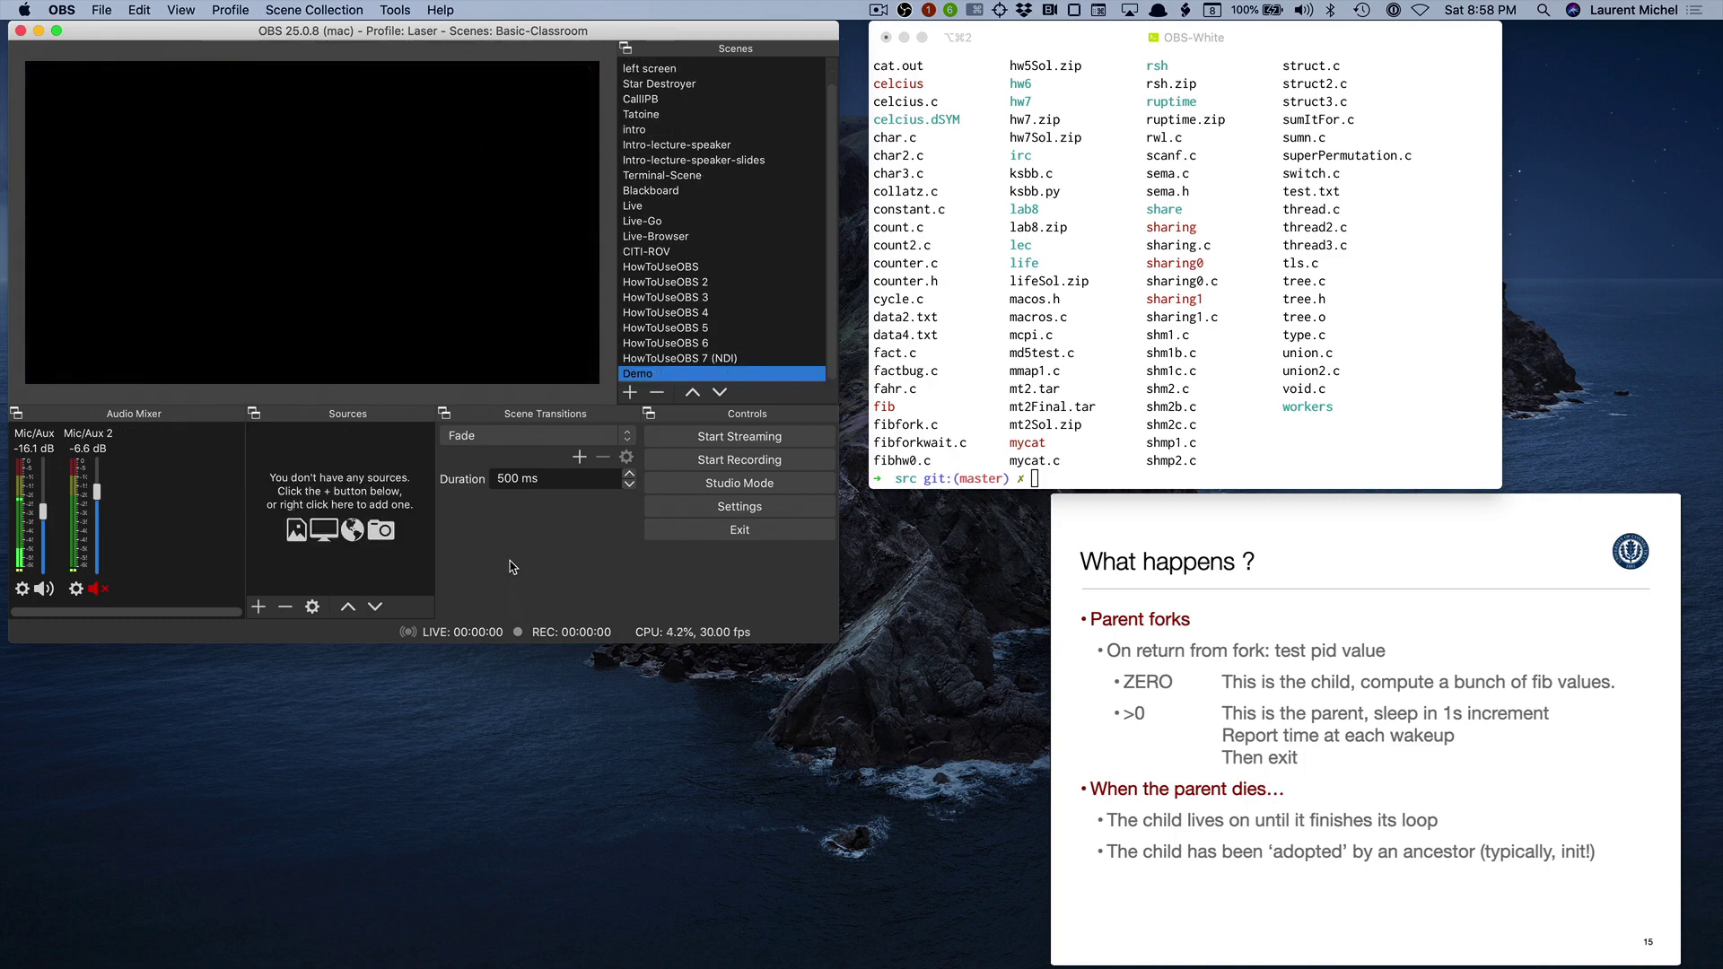
left_click(260, 608)
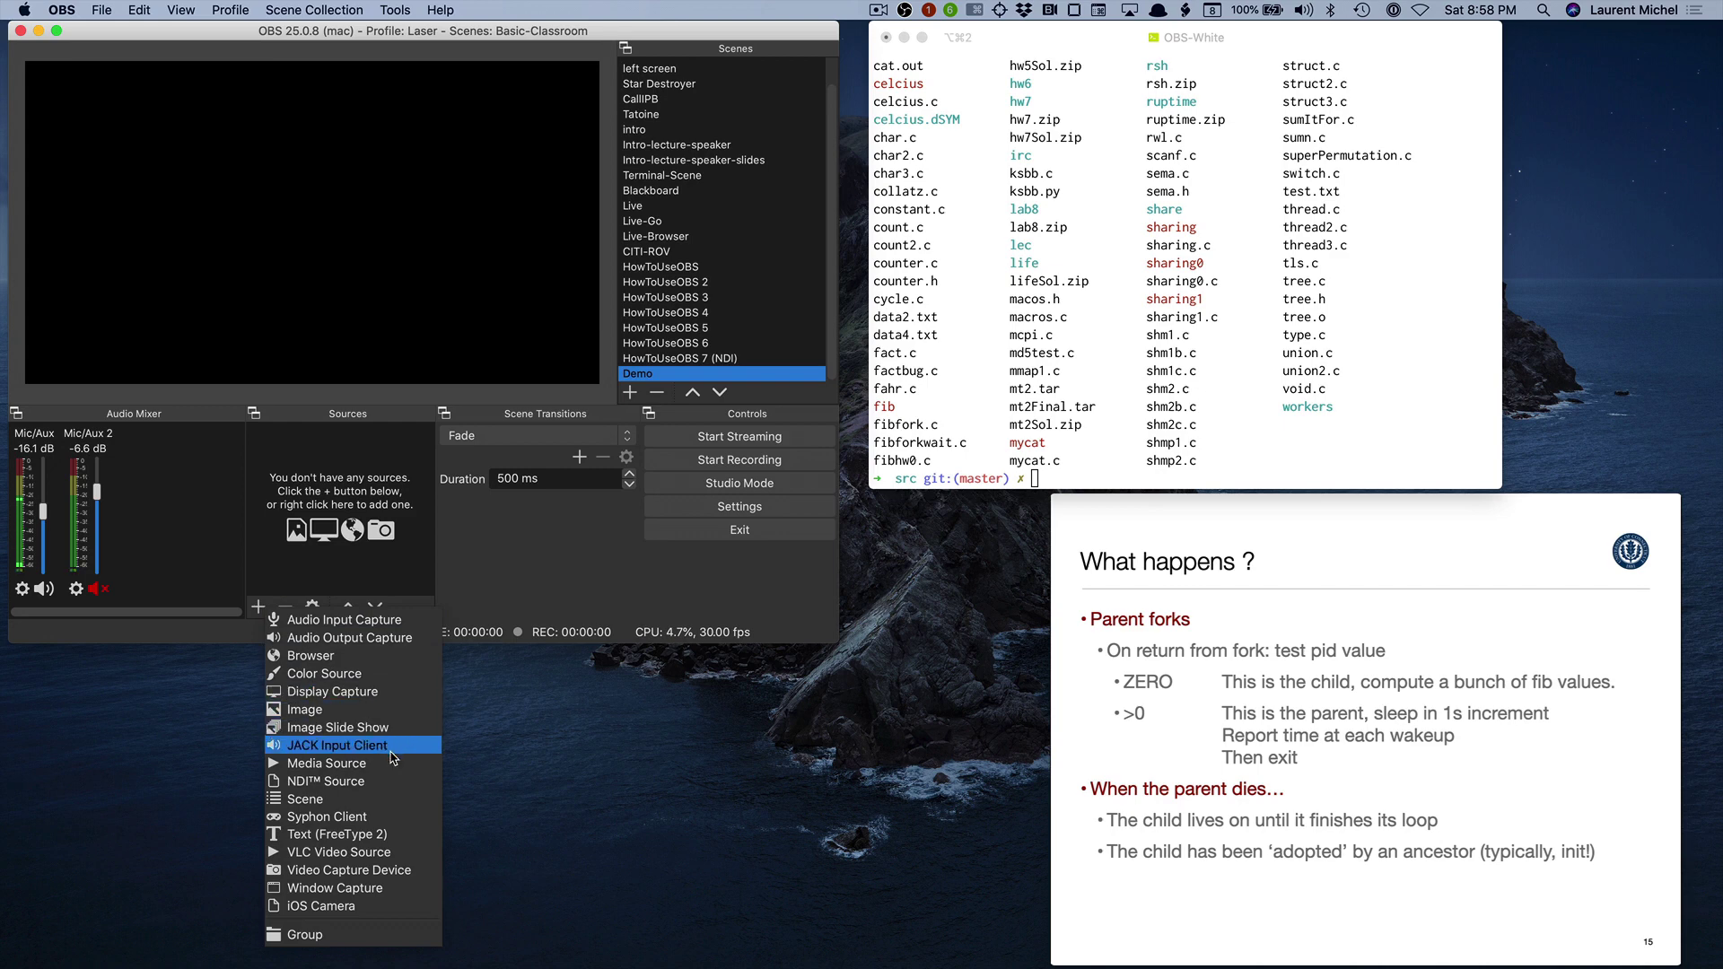
Add a Video Capture Device using the Logitech Webcam C930e at the 640x480 preset.
left_click(387, 869)
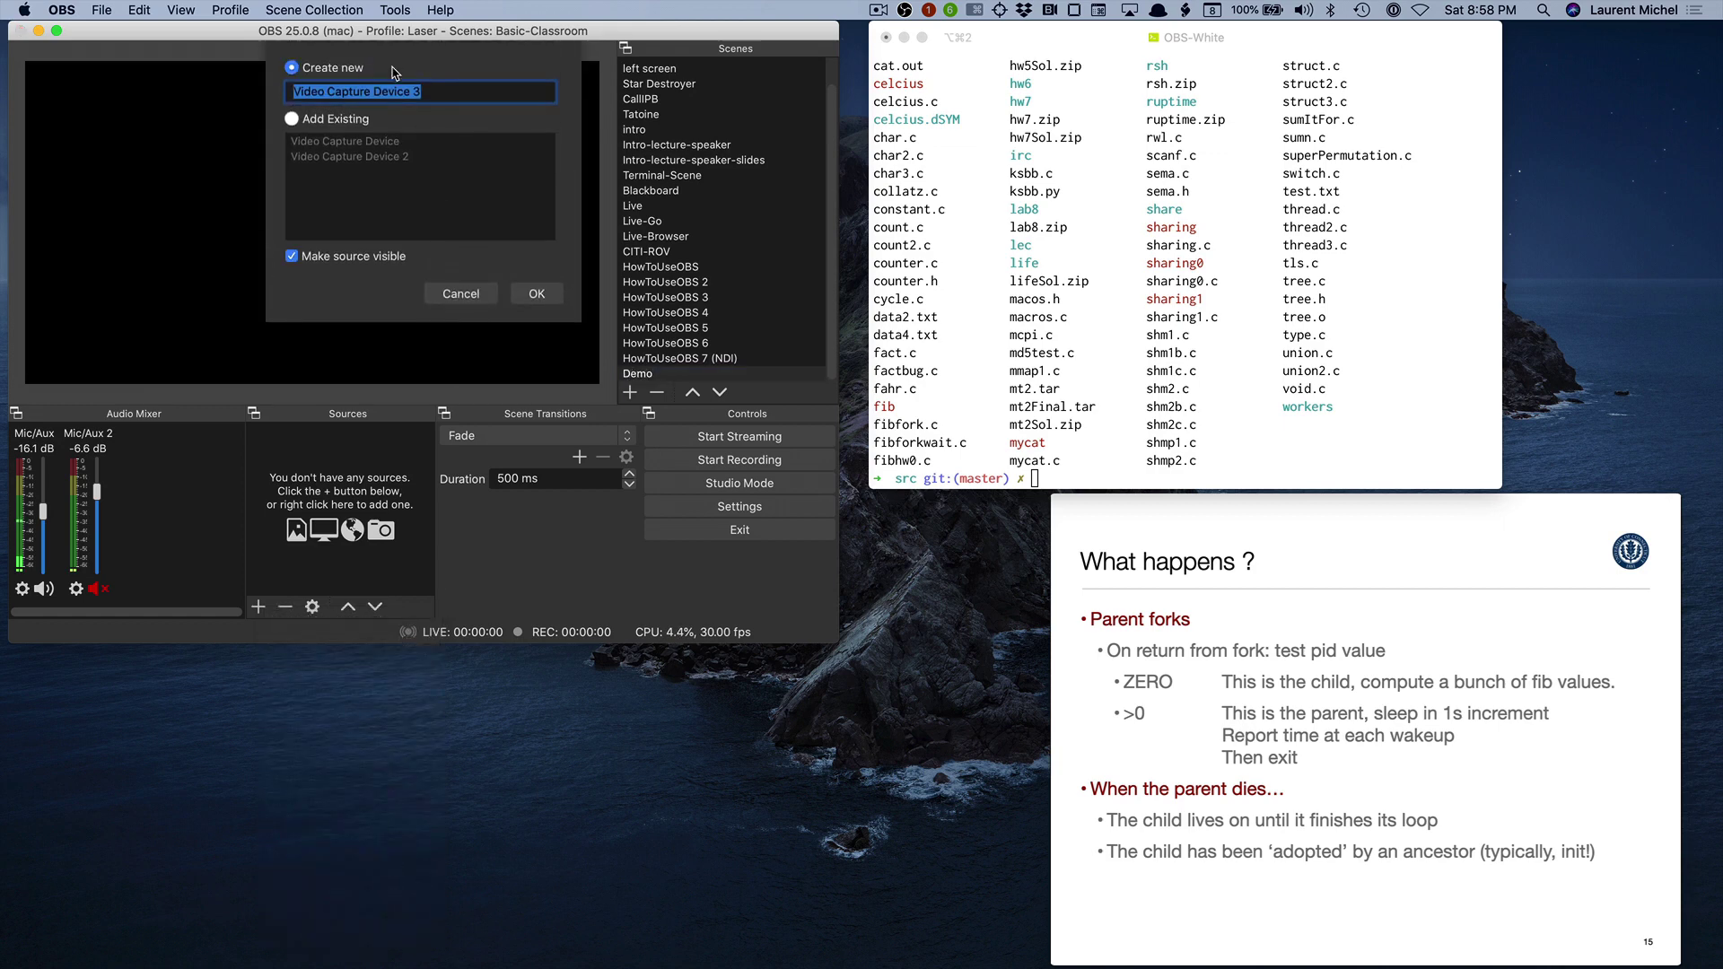
left_click(535, 295)
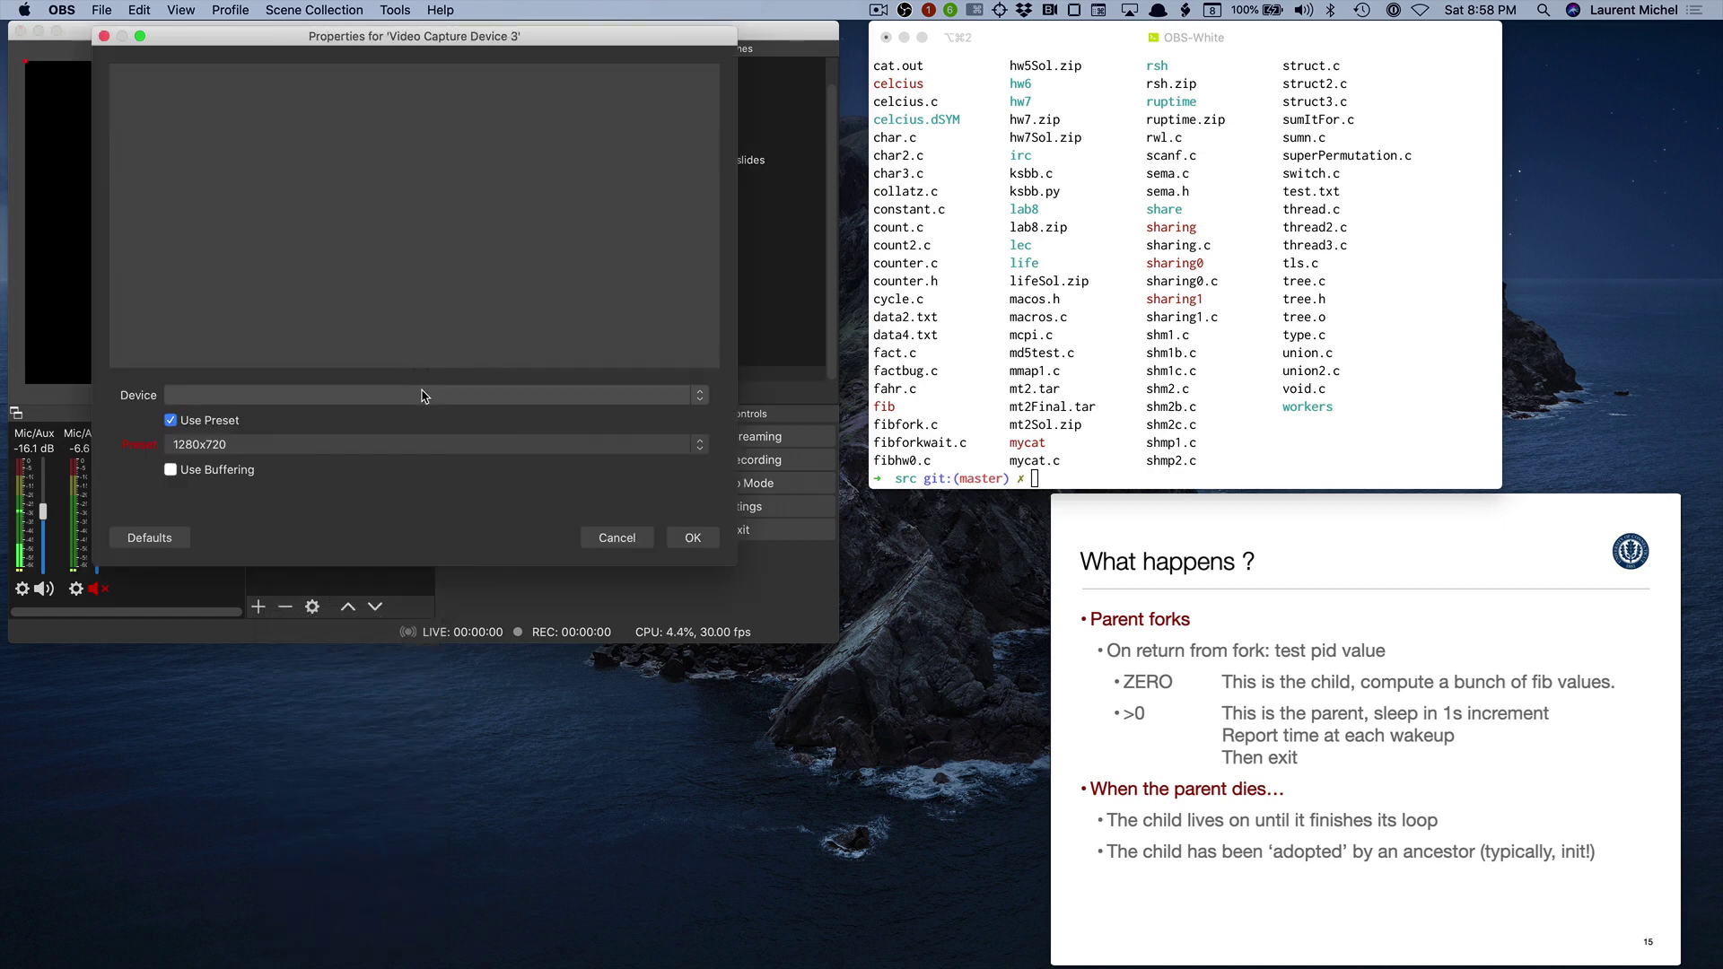
left_click(424, 395)
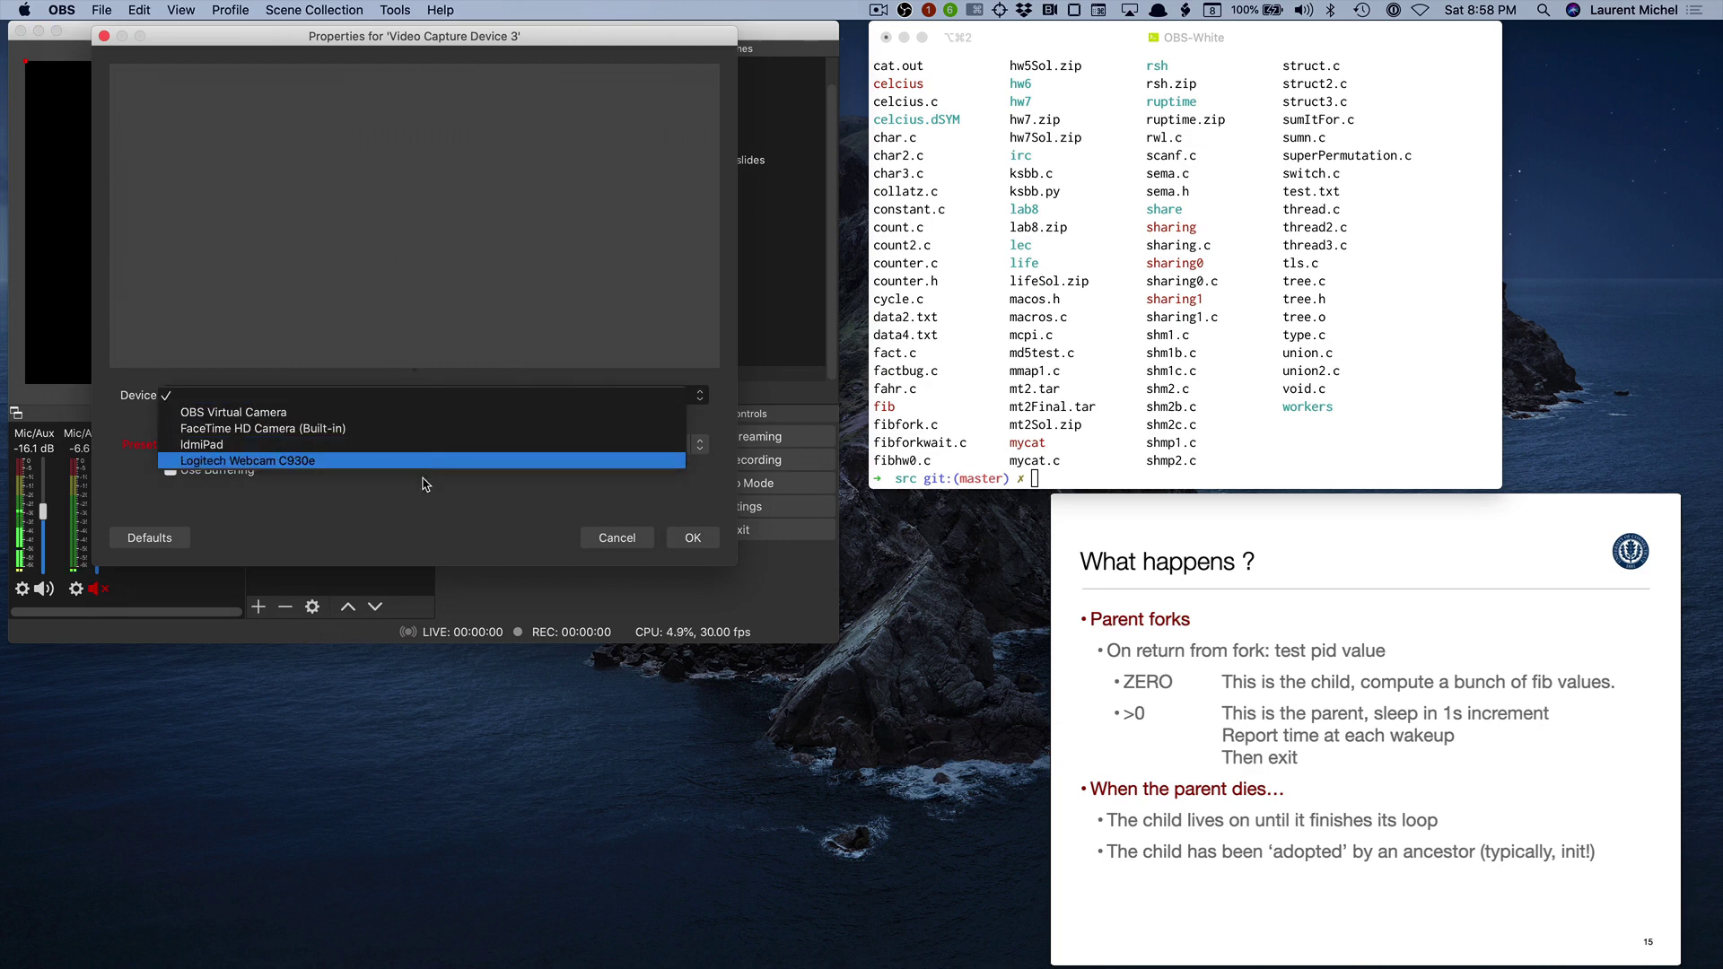
left_click(334, 461)
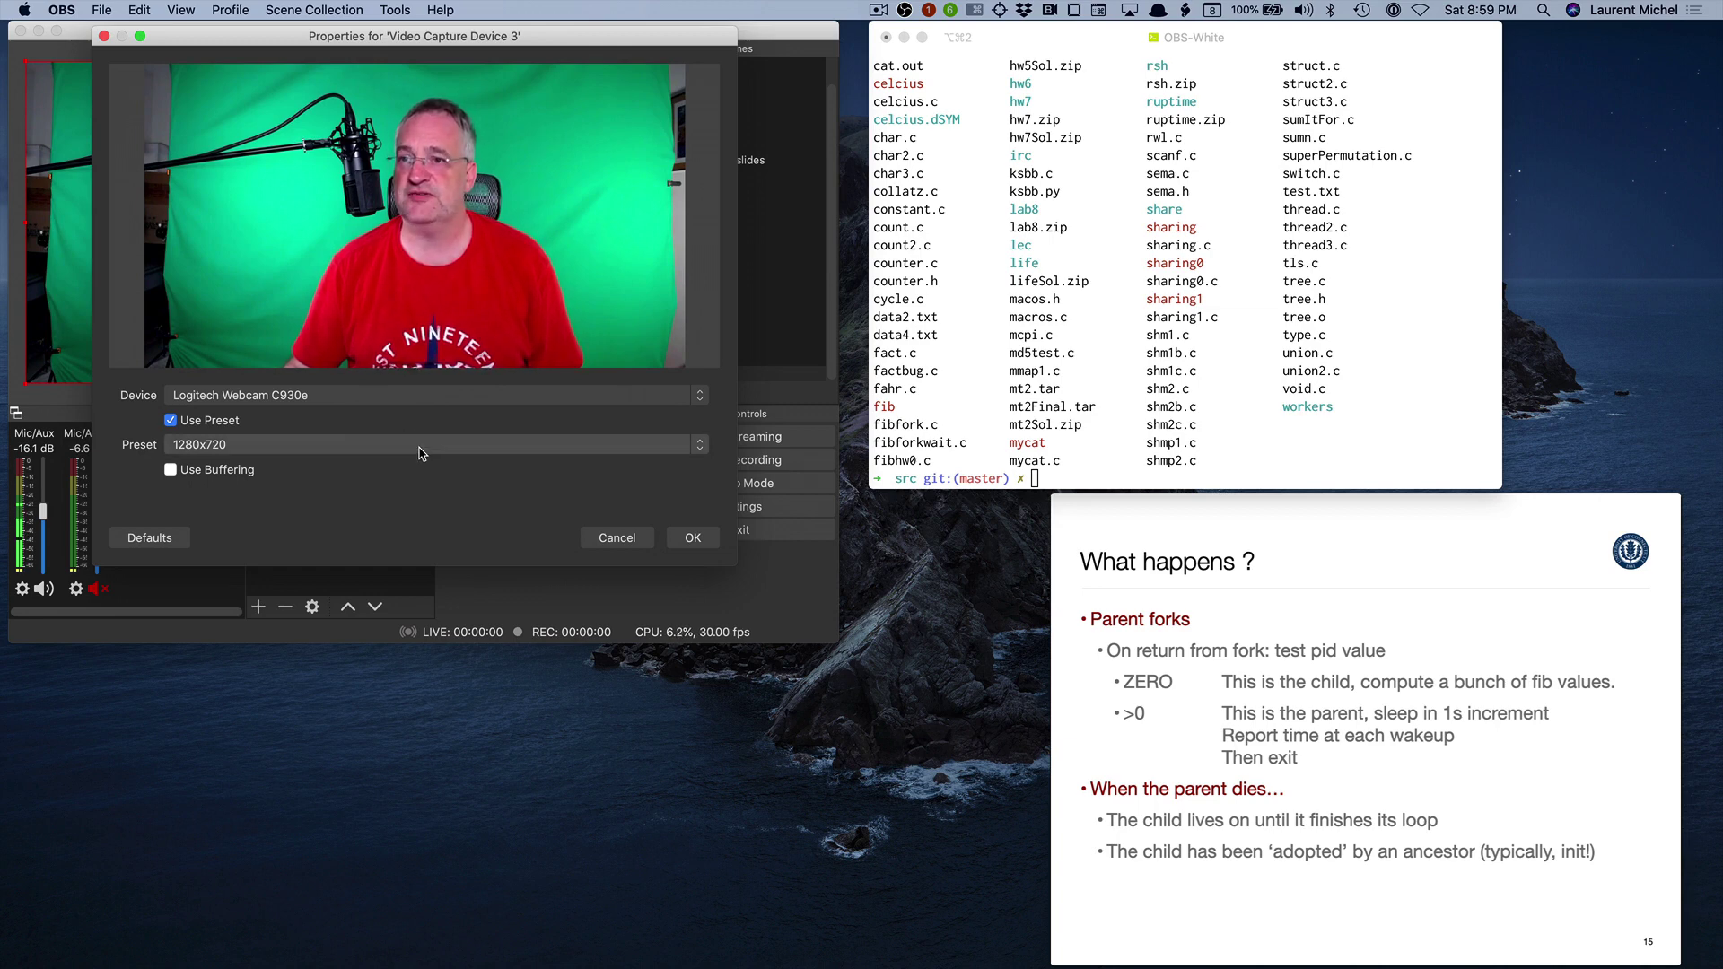
left_click(419, 448)
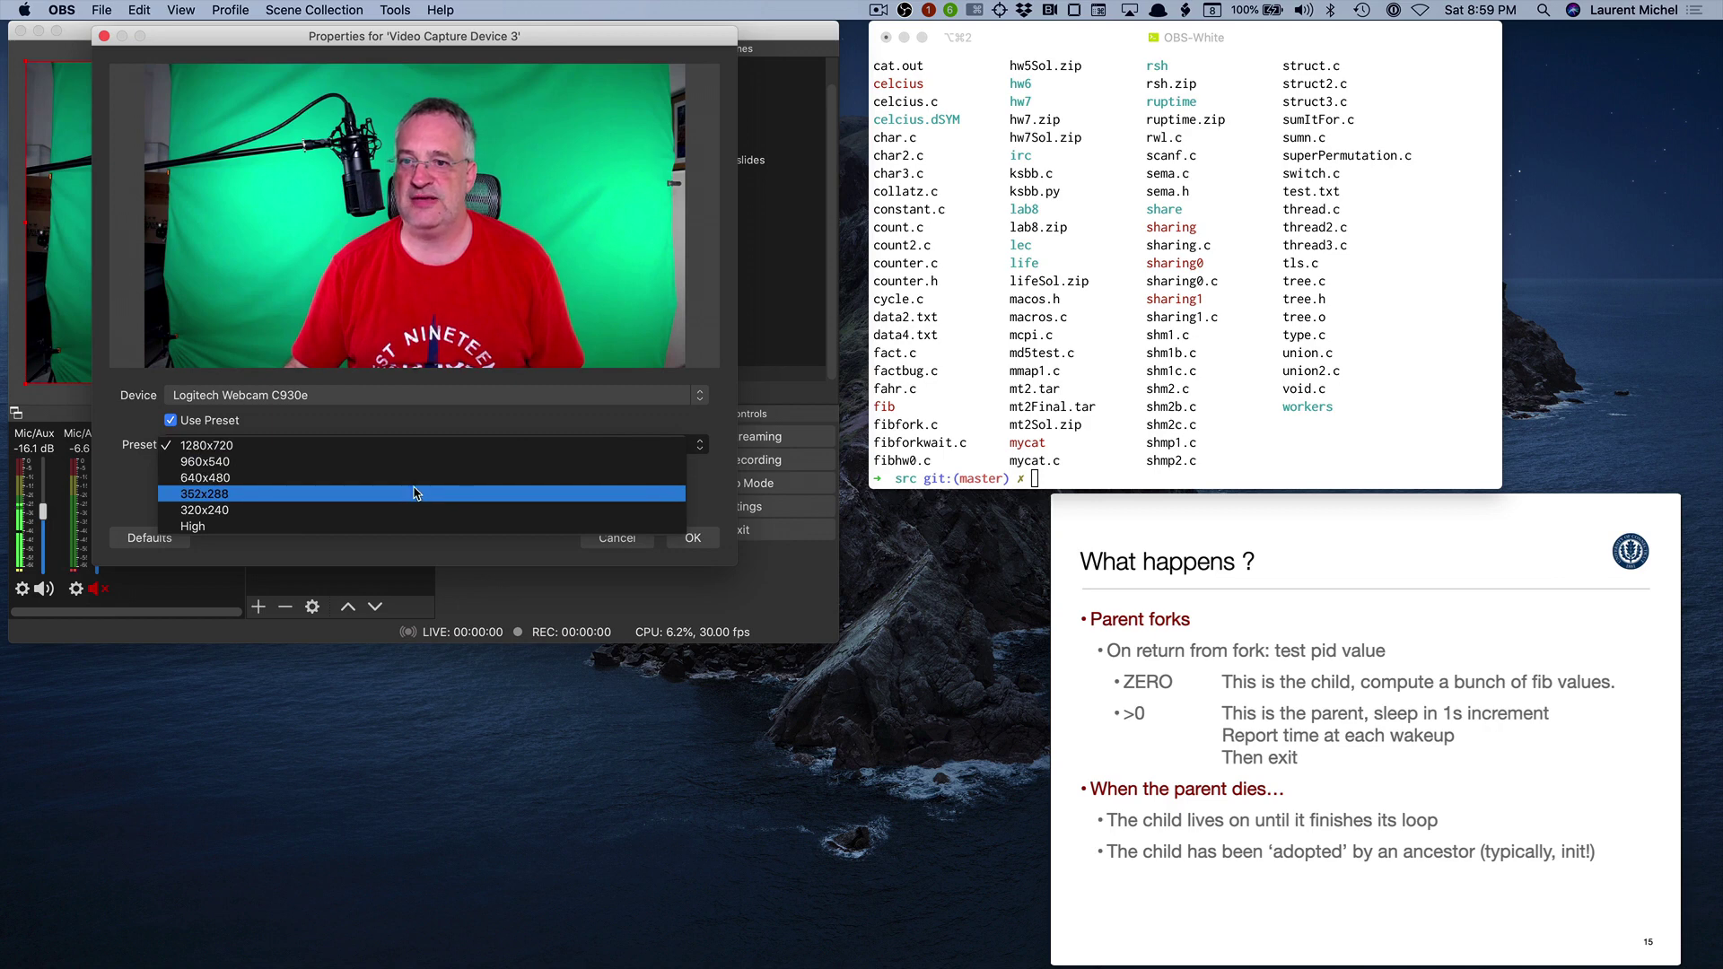
left_click(414, 478)
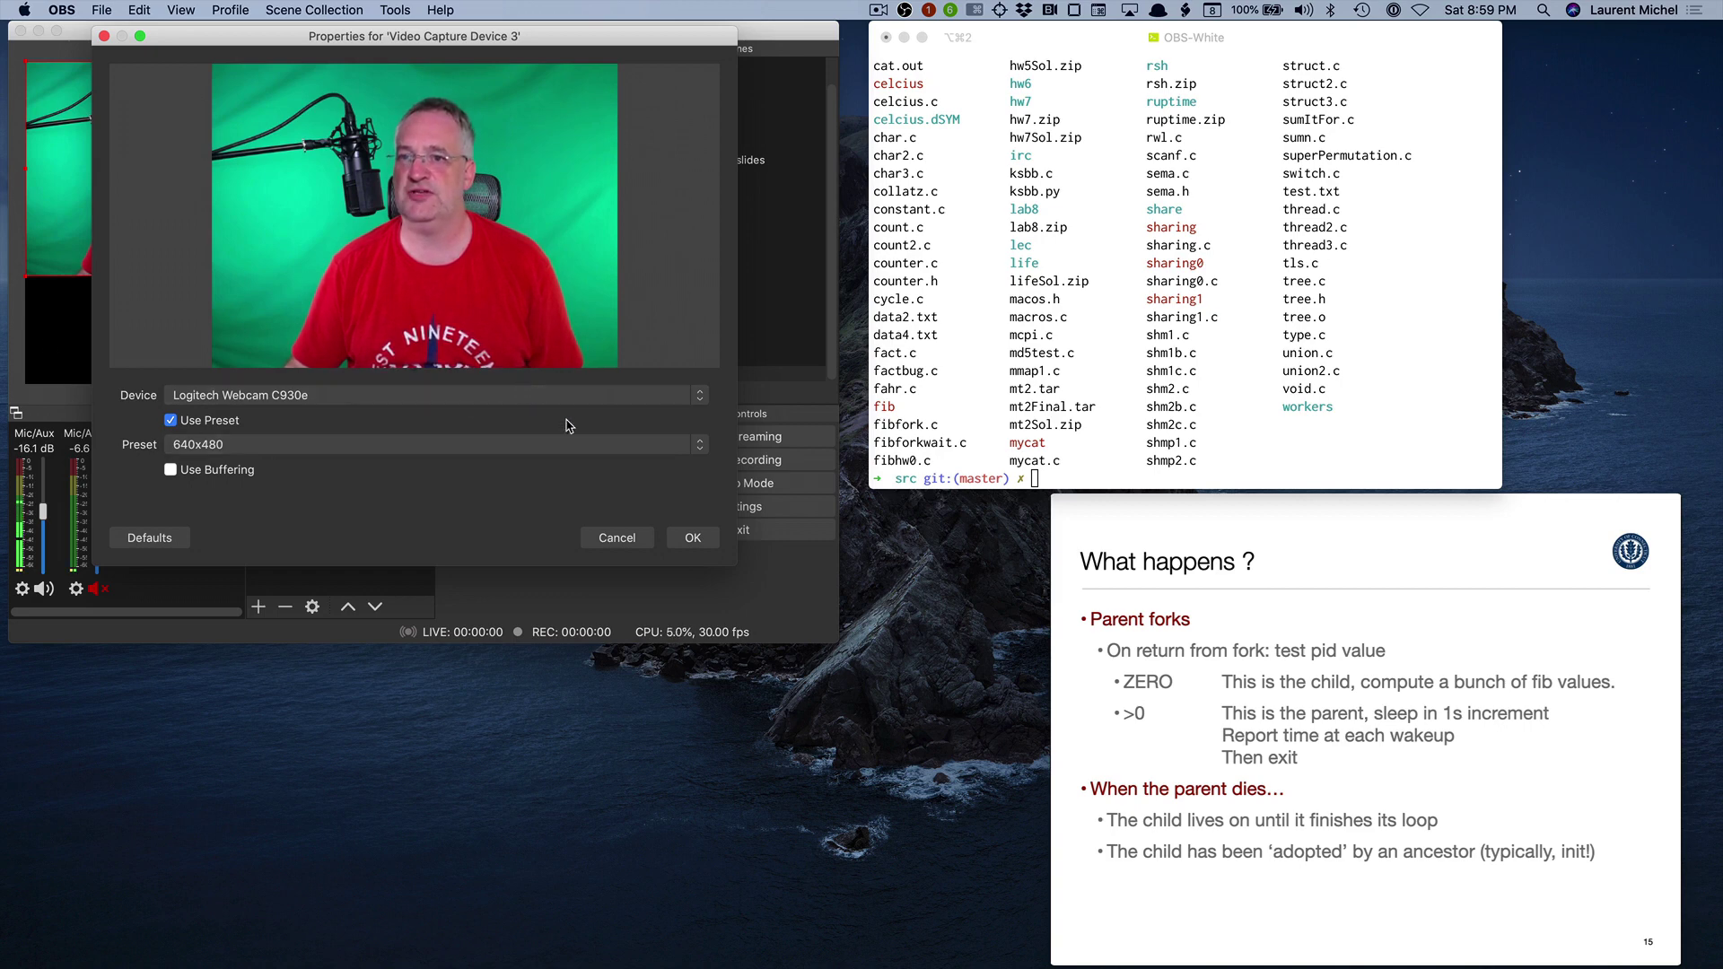
Confirm the webcam source, then shrink it into a small inset in the bottom-left corner.
left_click(692, 539)
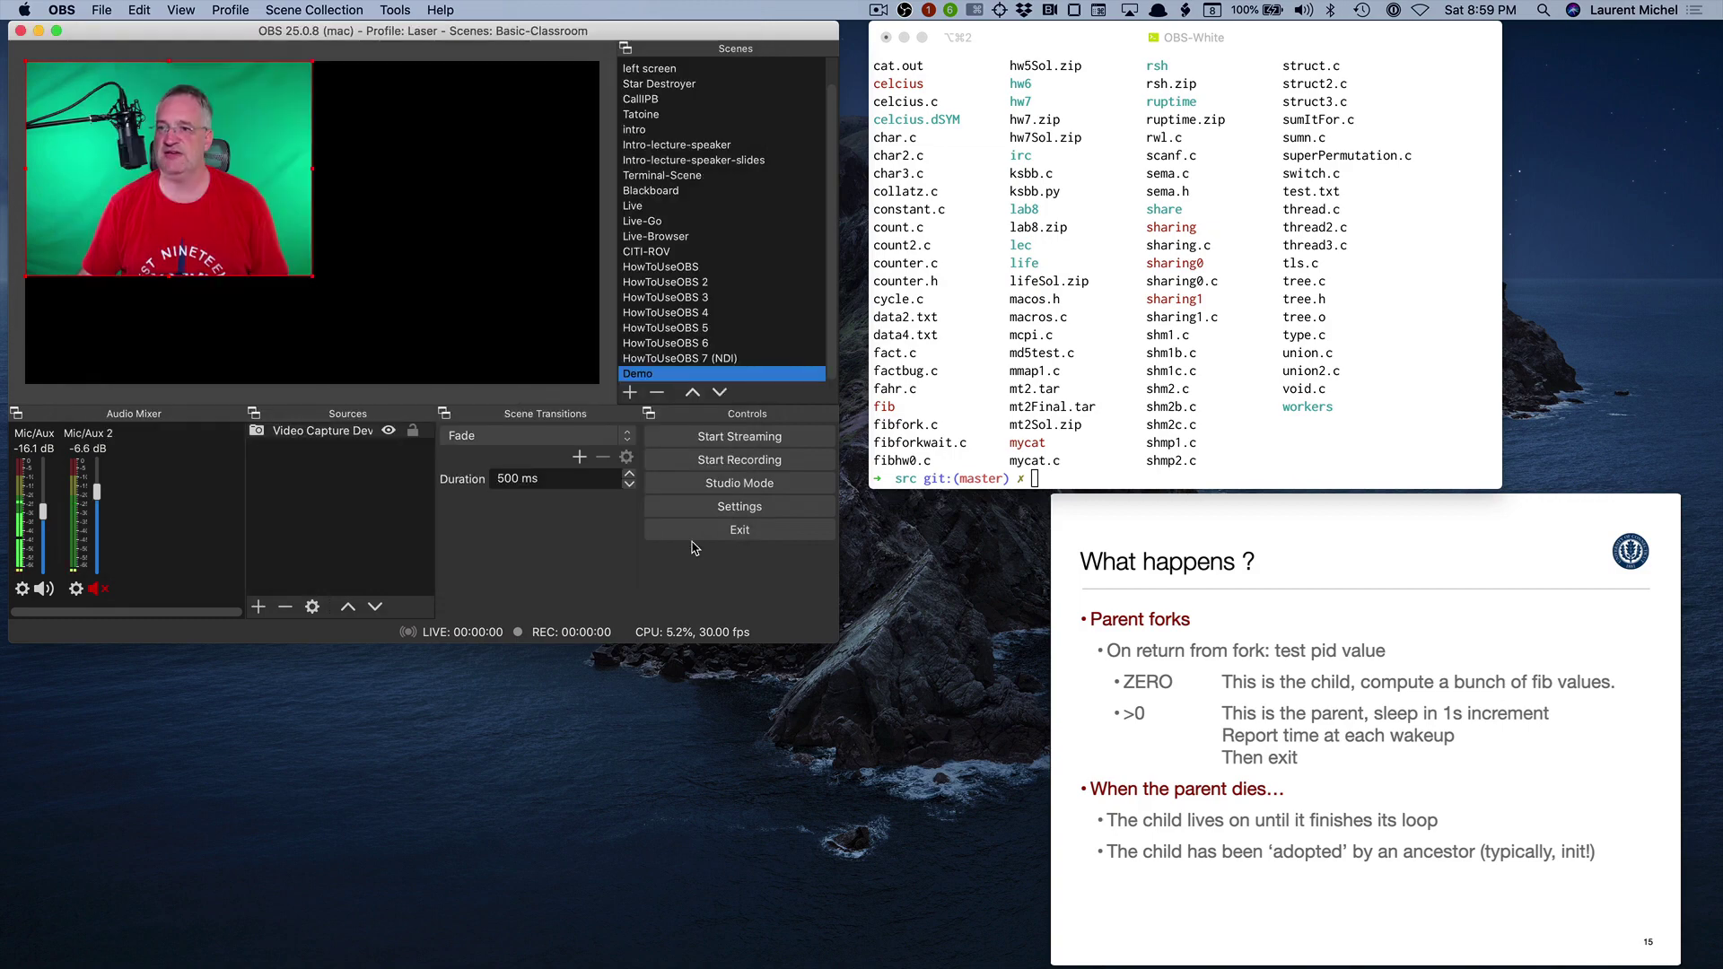
left_click_drag(247, 141, 286, 208)
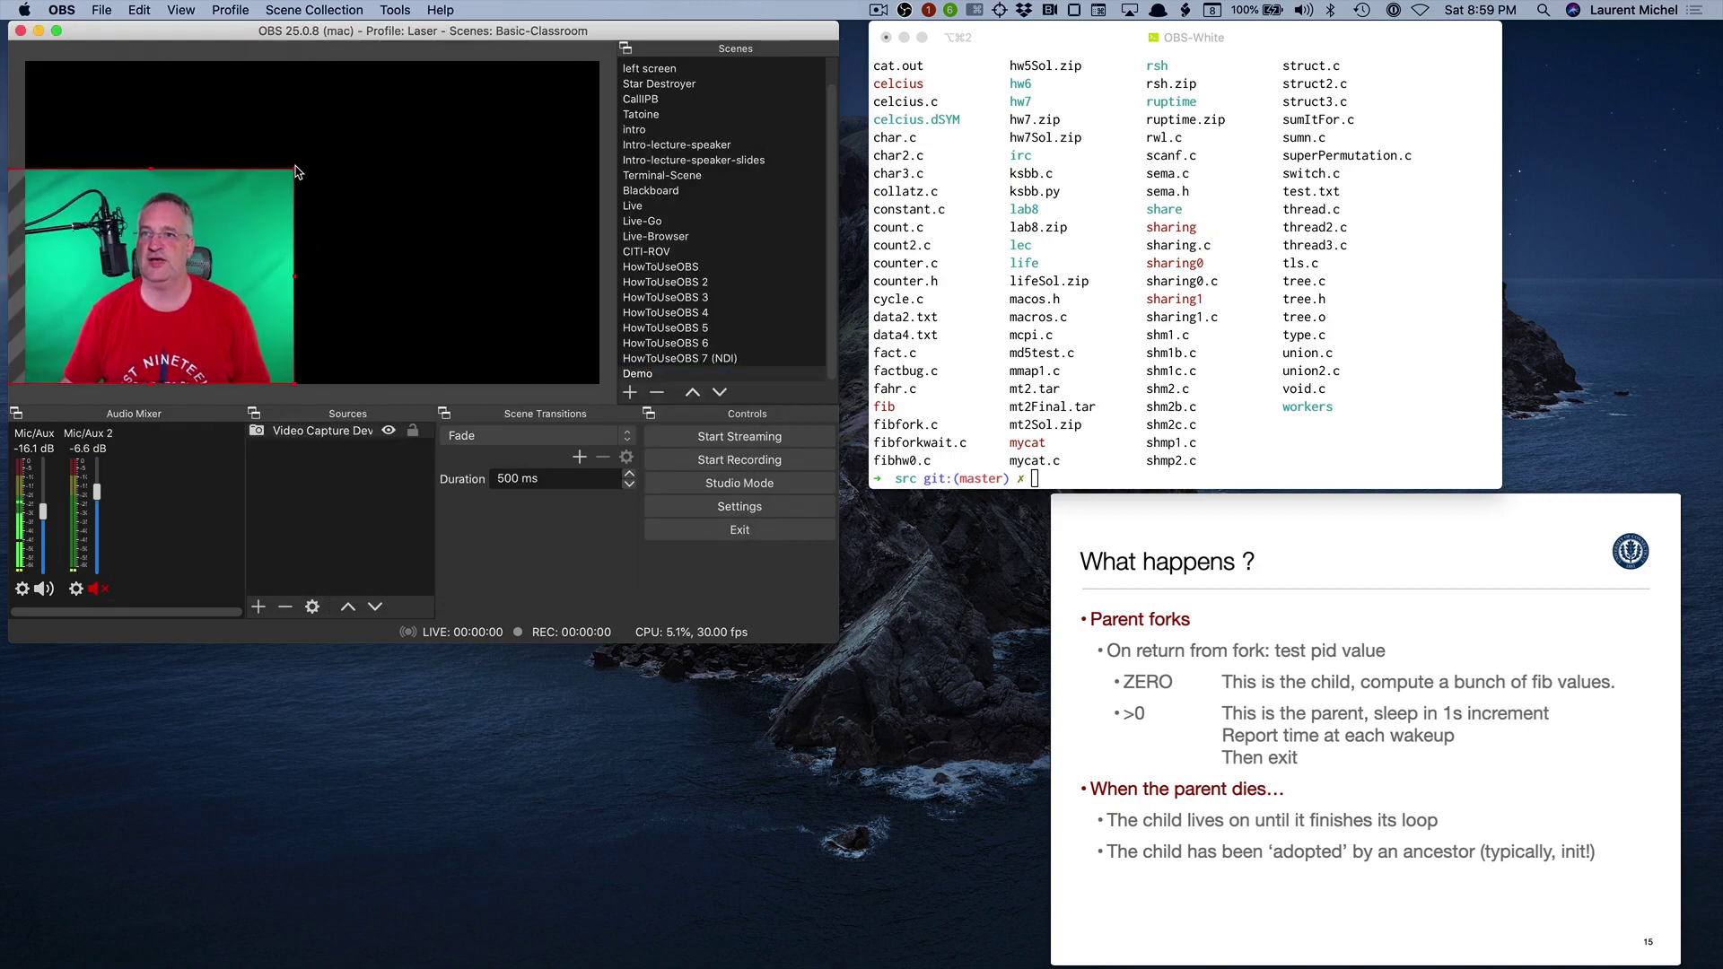
left_click_drag(294, 169, 244, 302)
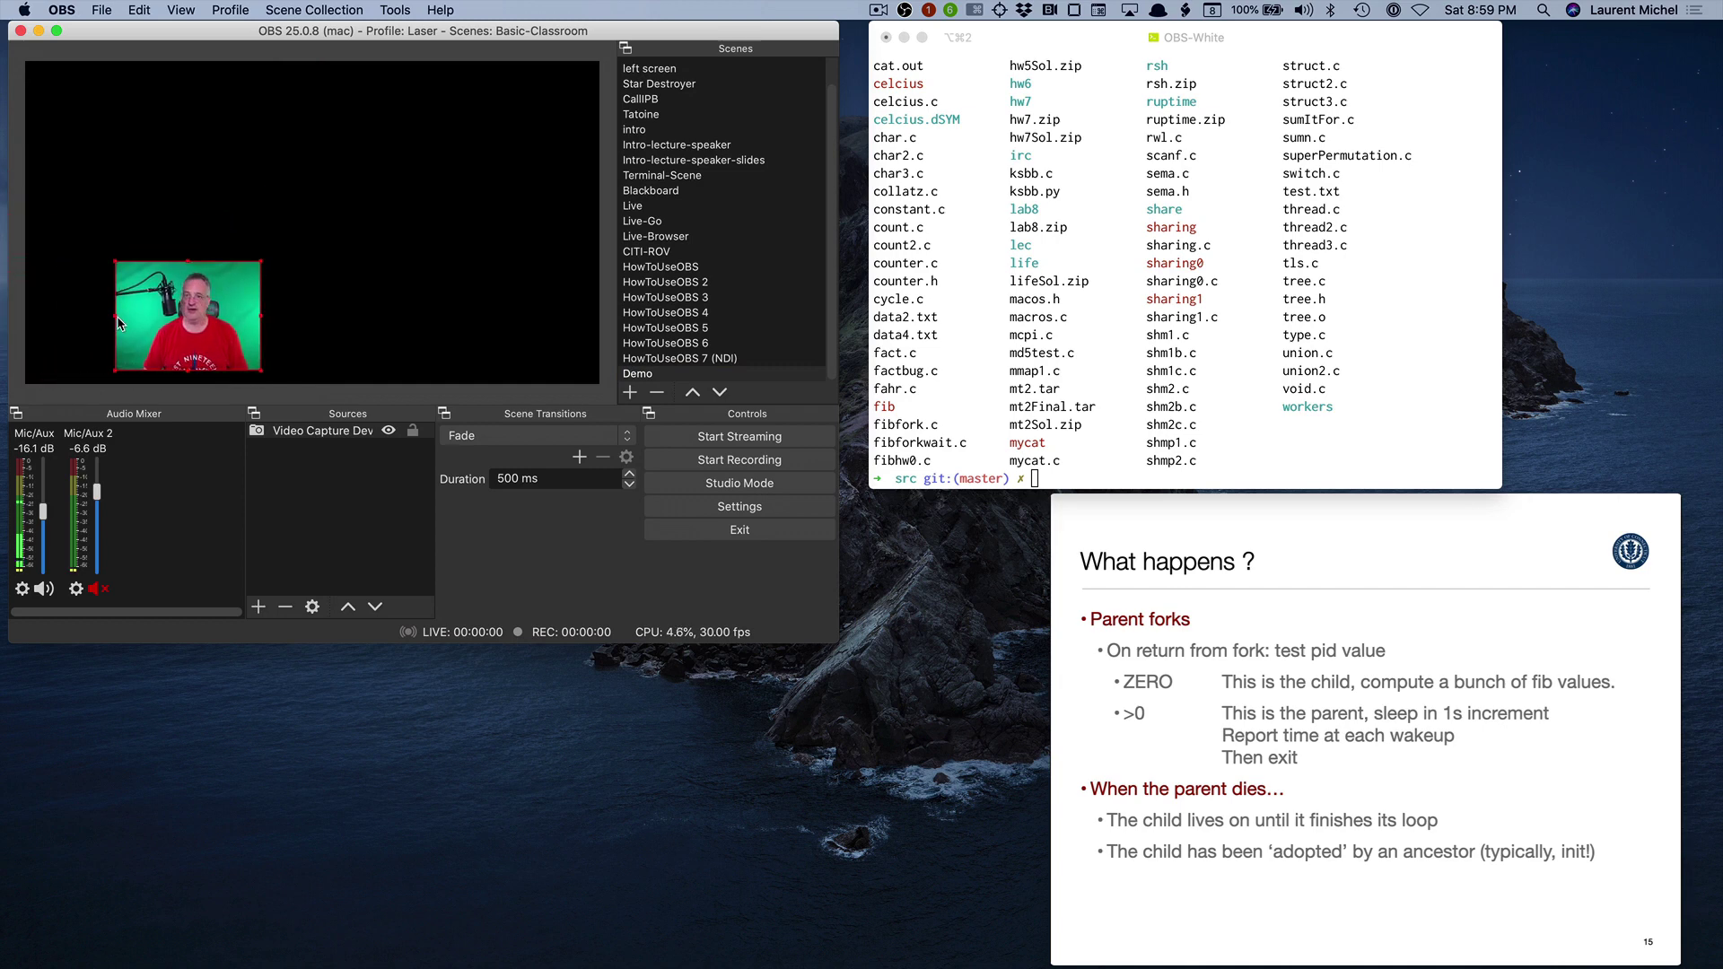
left_click_drag(114, 323, 133, 321)
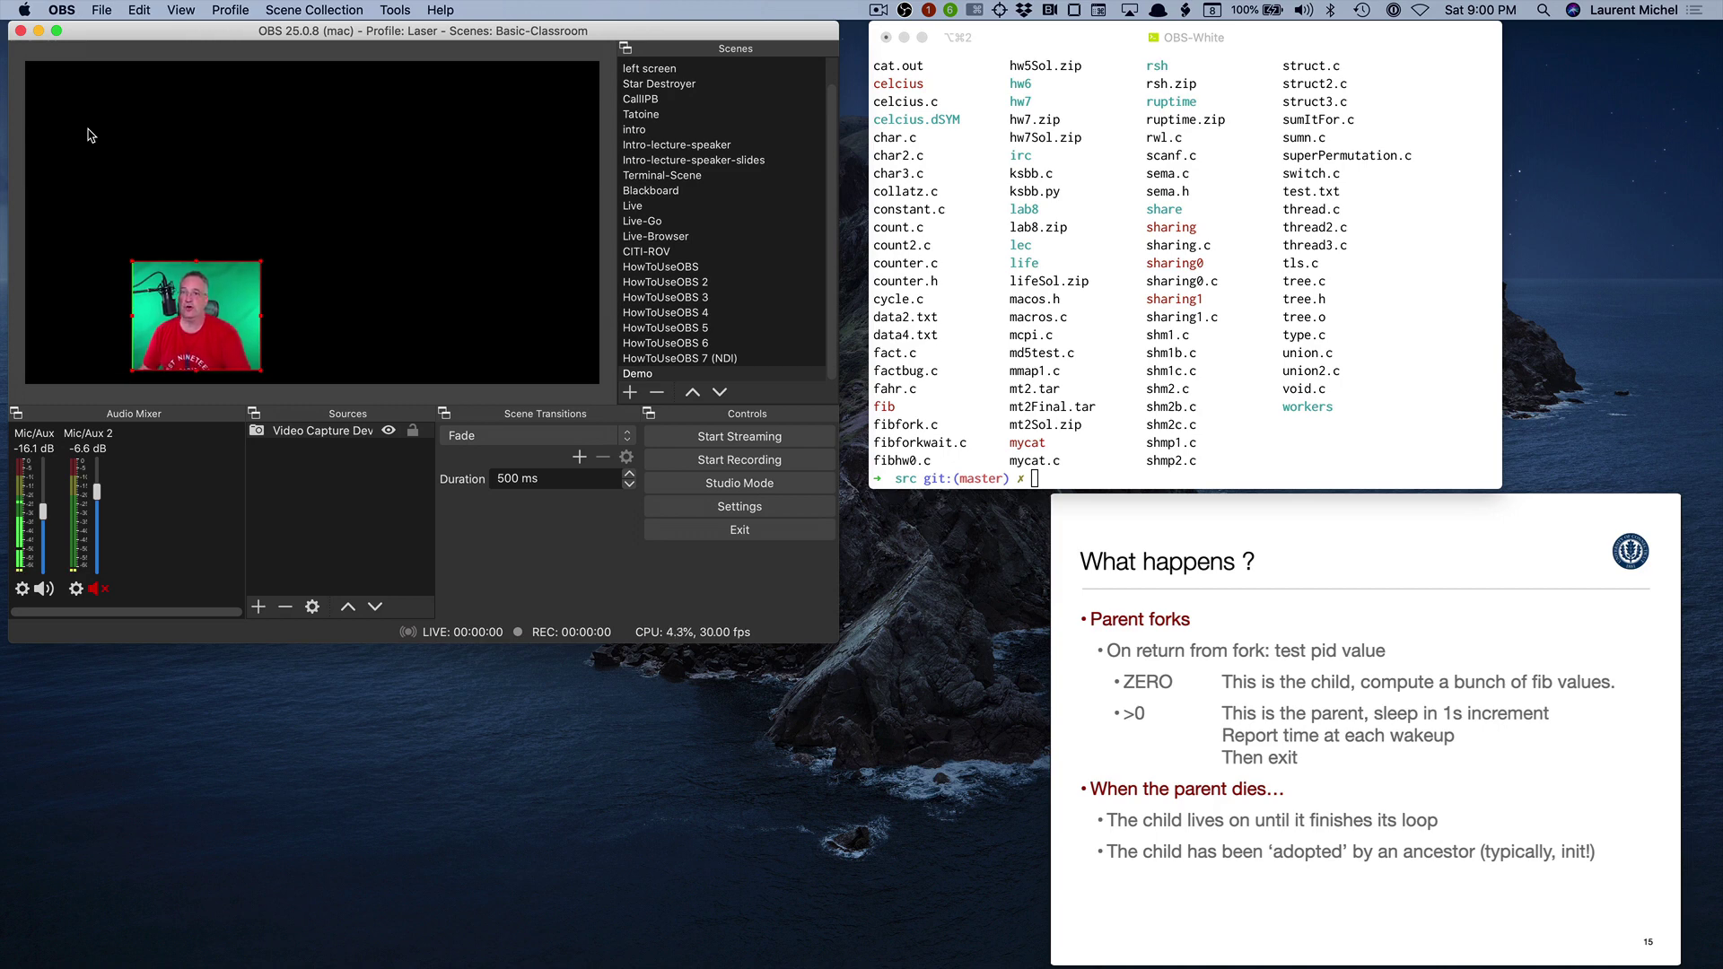
left_click_drag(212, 346, 106, 360)
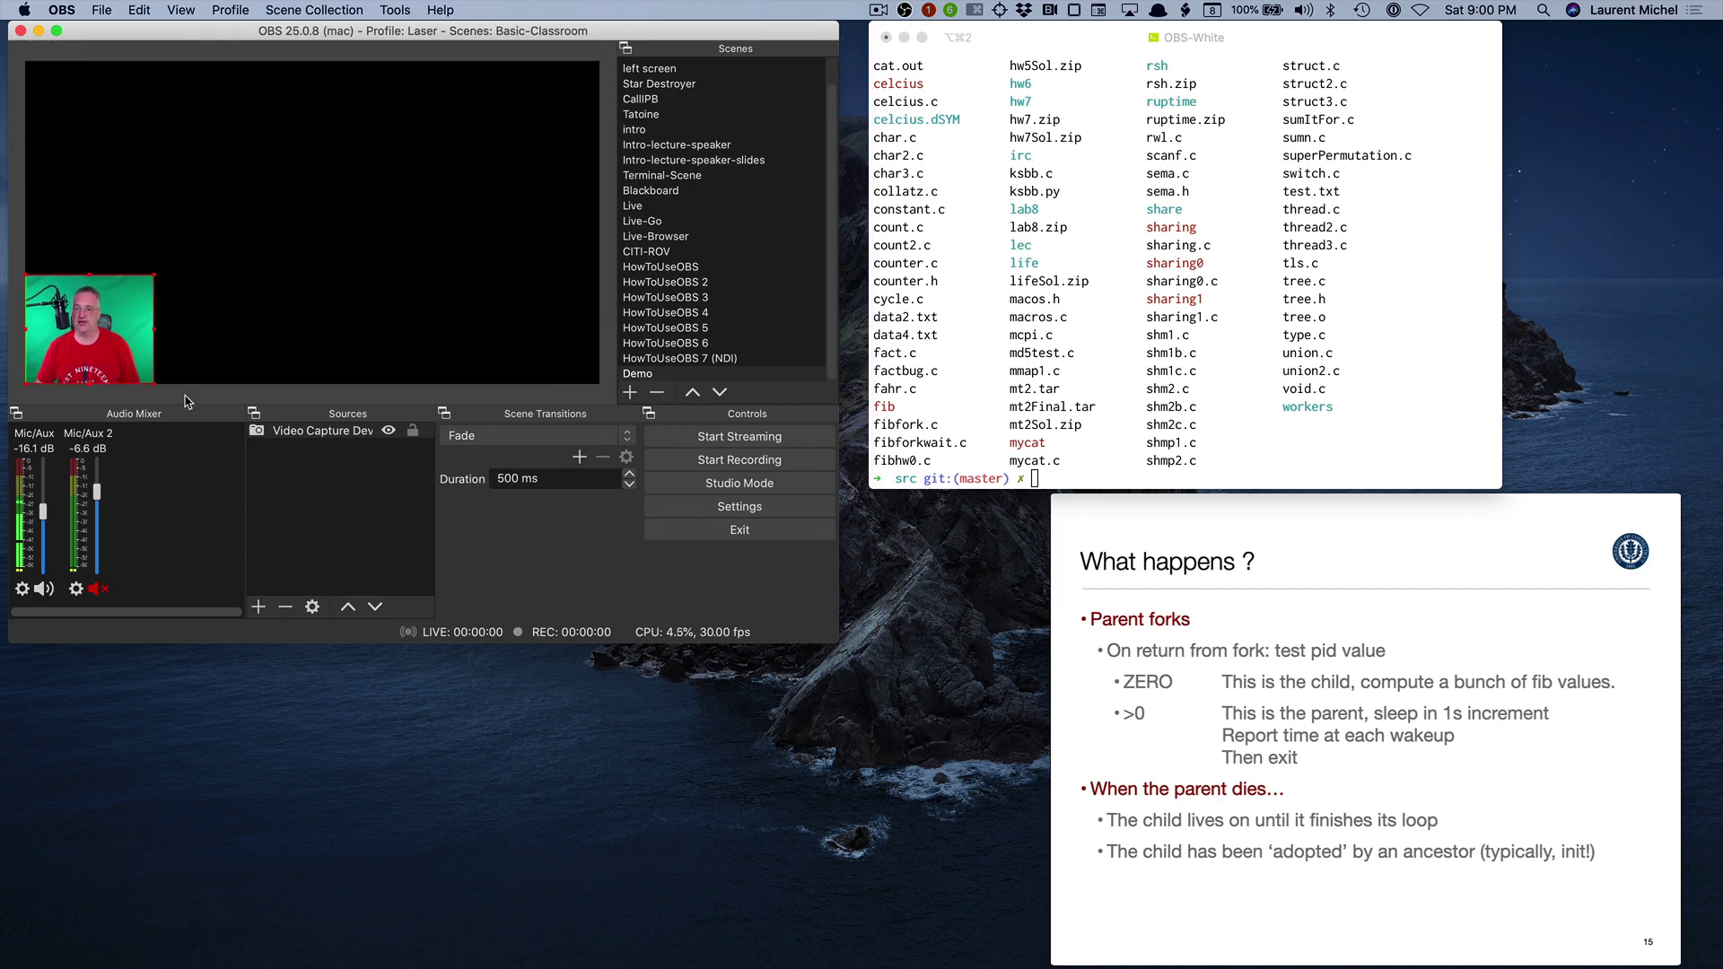
Add a Chroma Key filter to the Video Capture Device 3 webcam source.
right_click(322, 436)
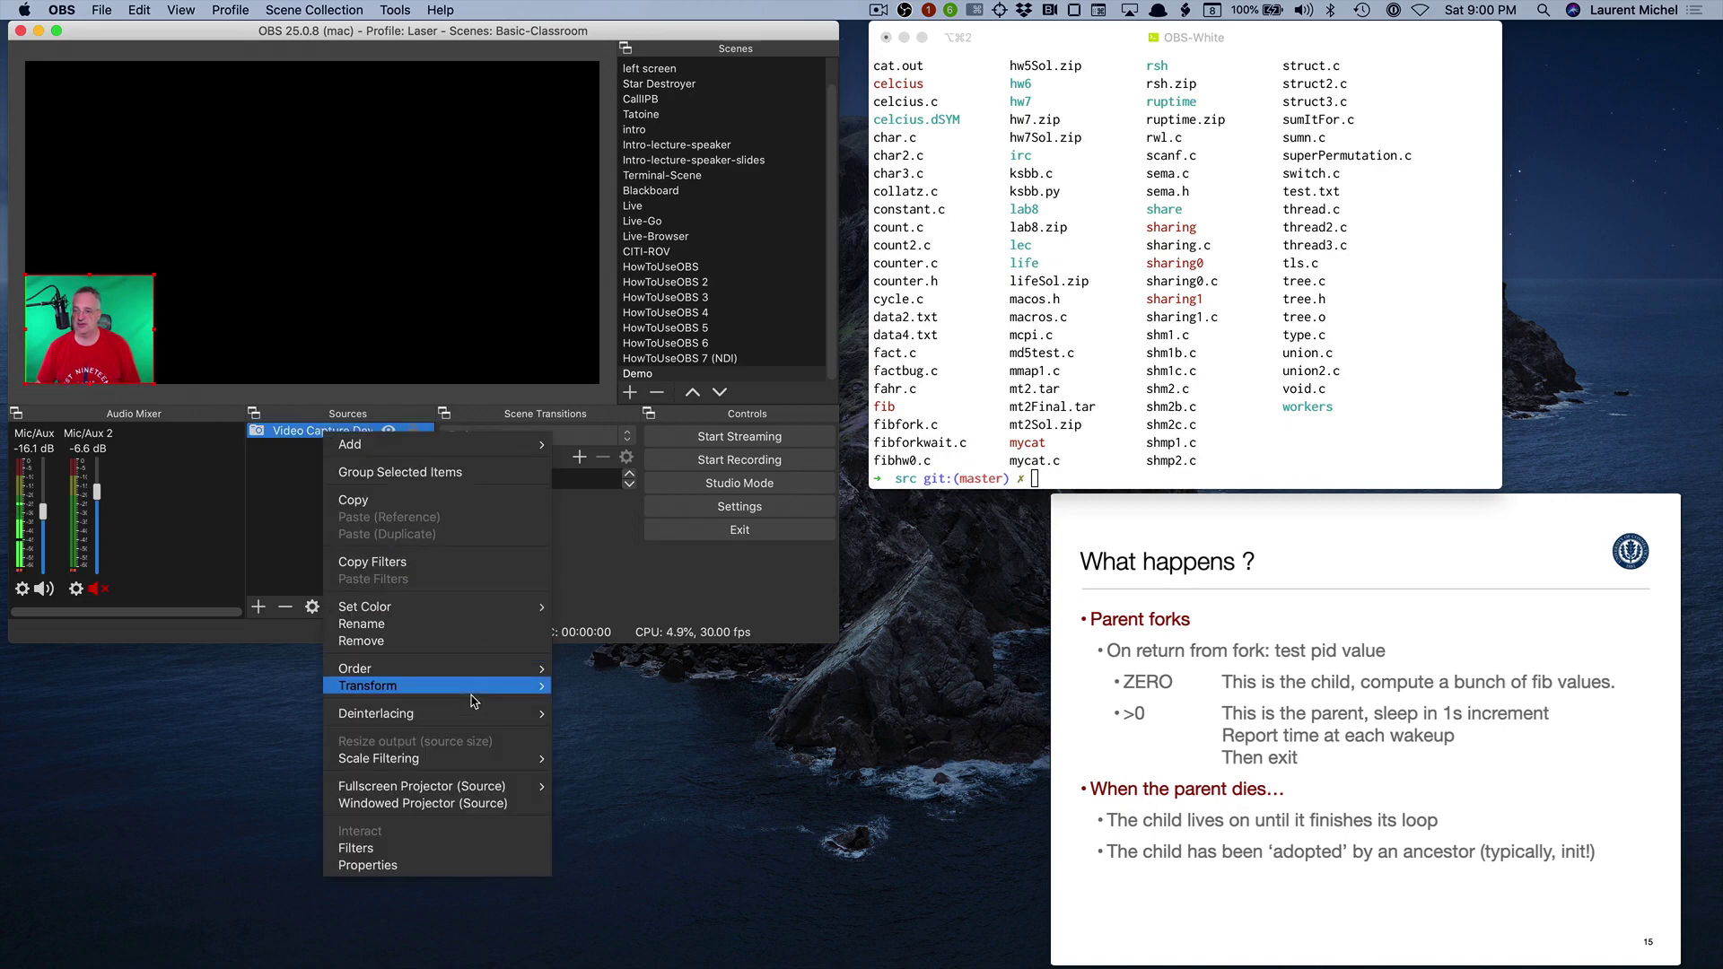
left_click(469, 851)
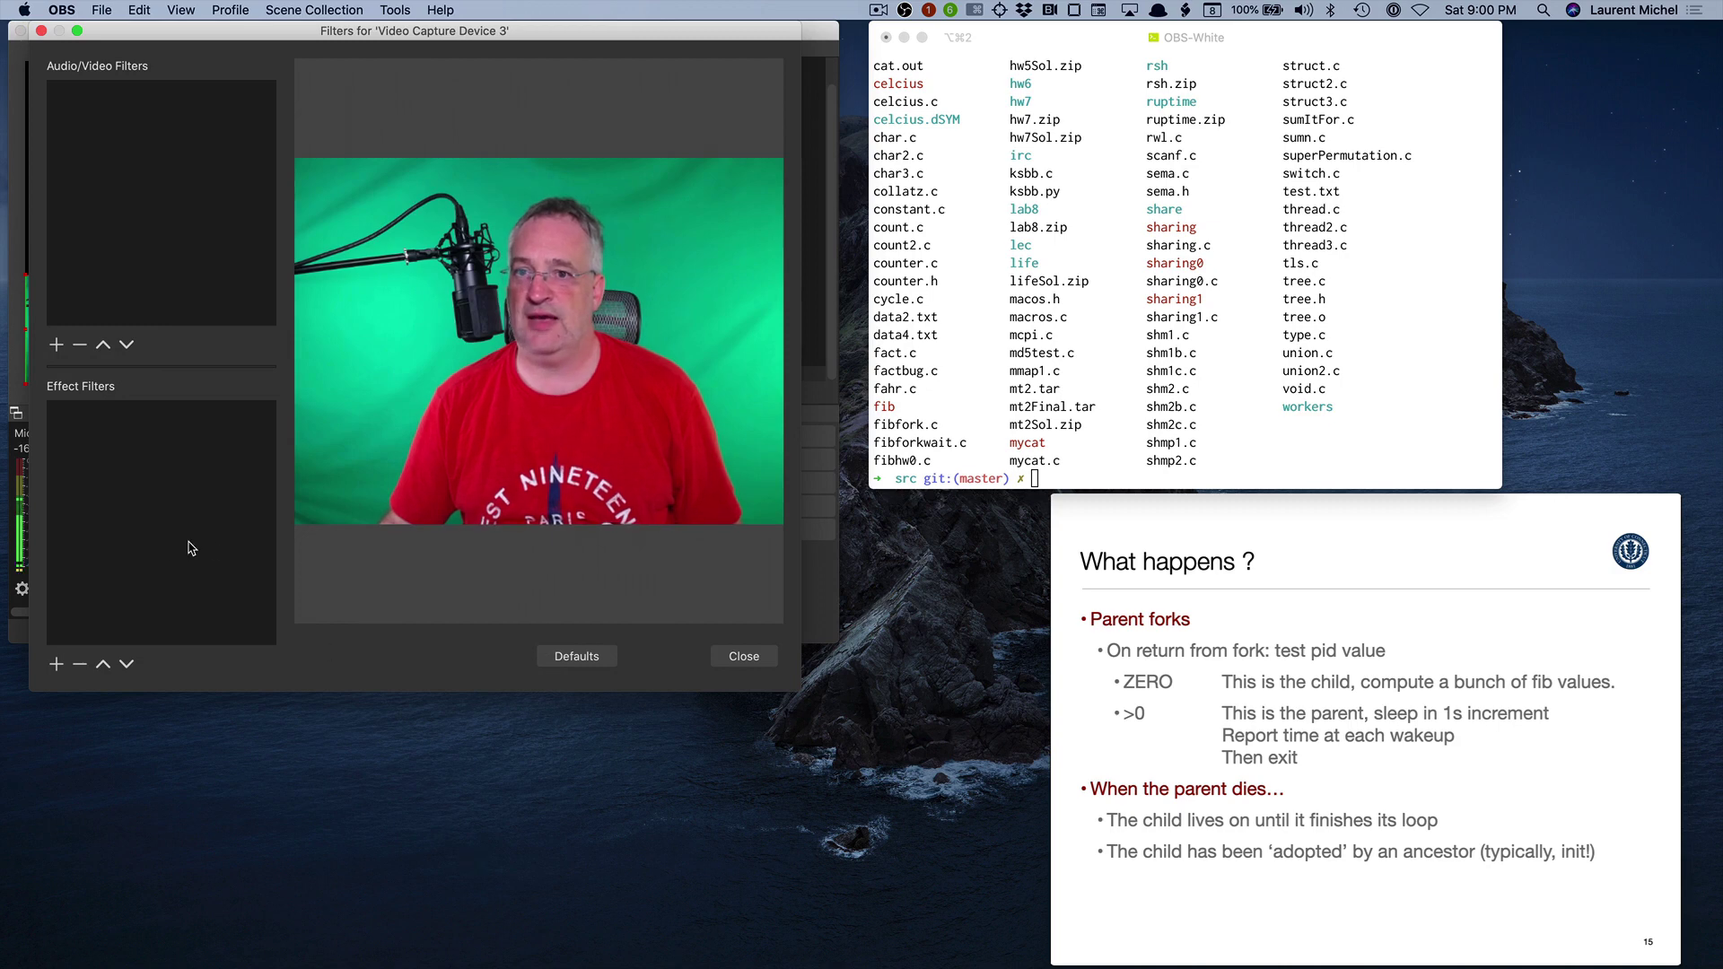
left_click(56, 664)
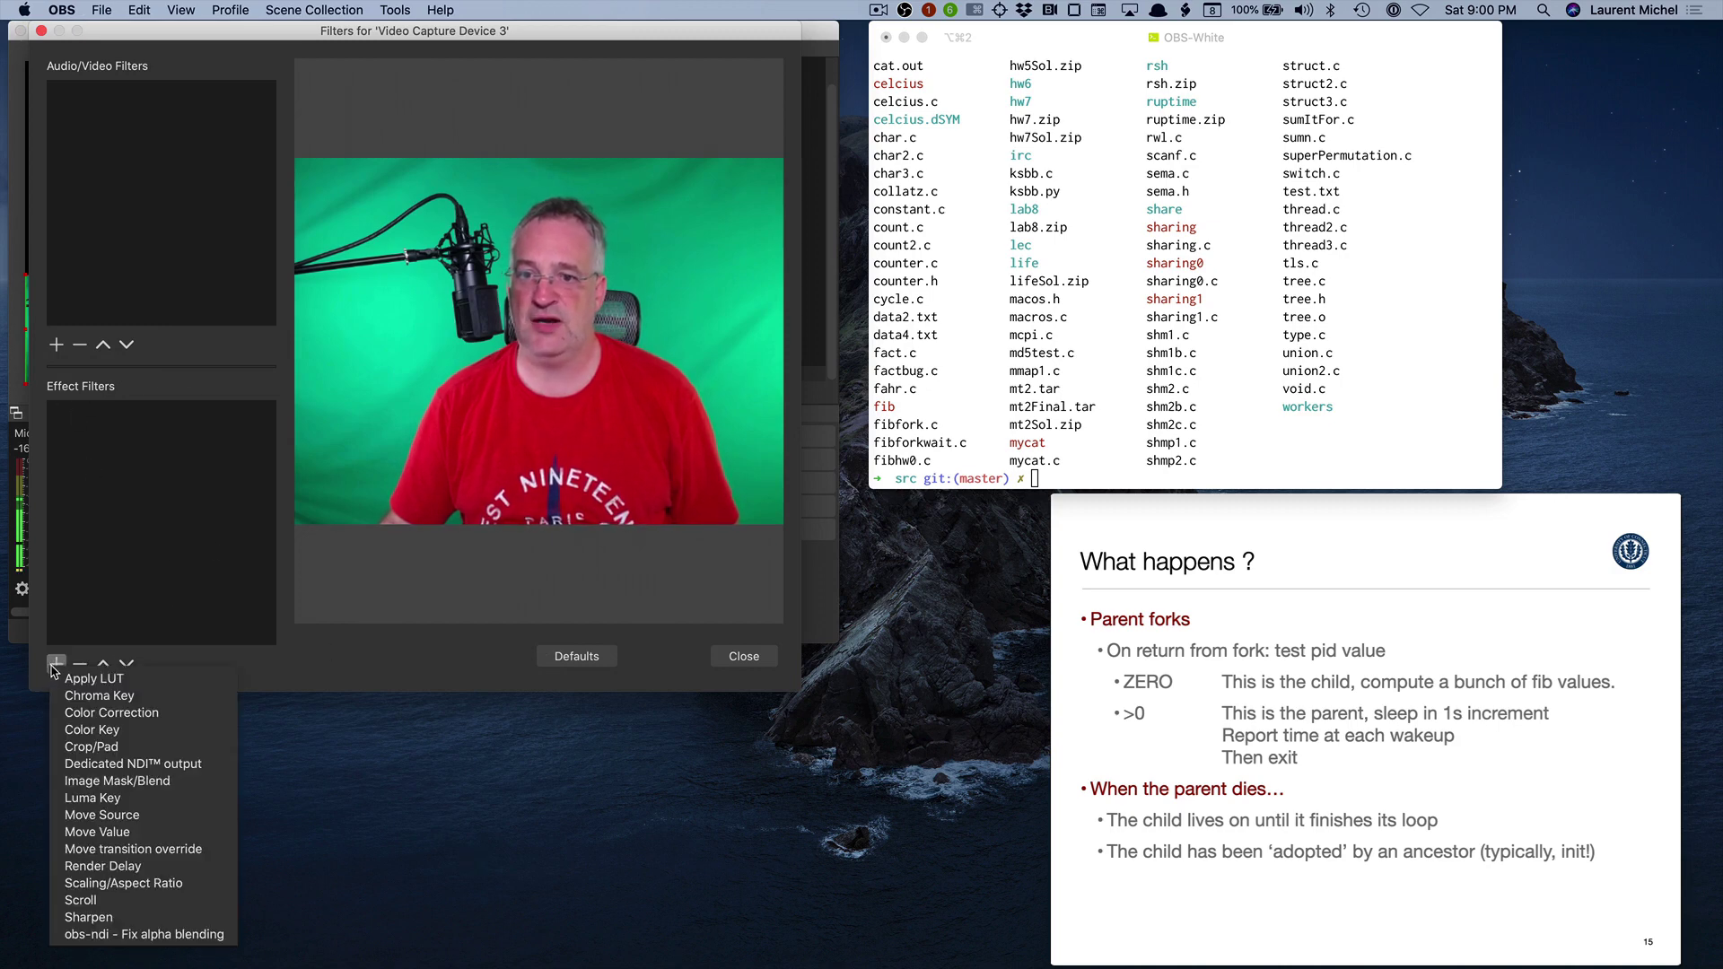
left_click(139, 698)
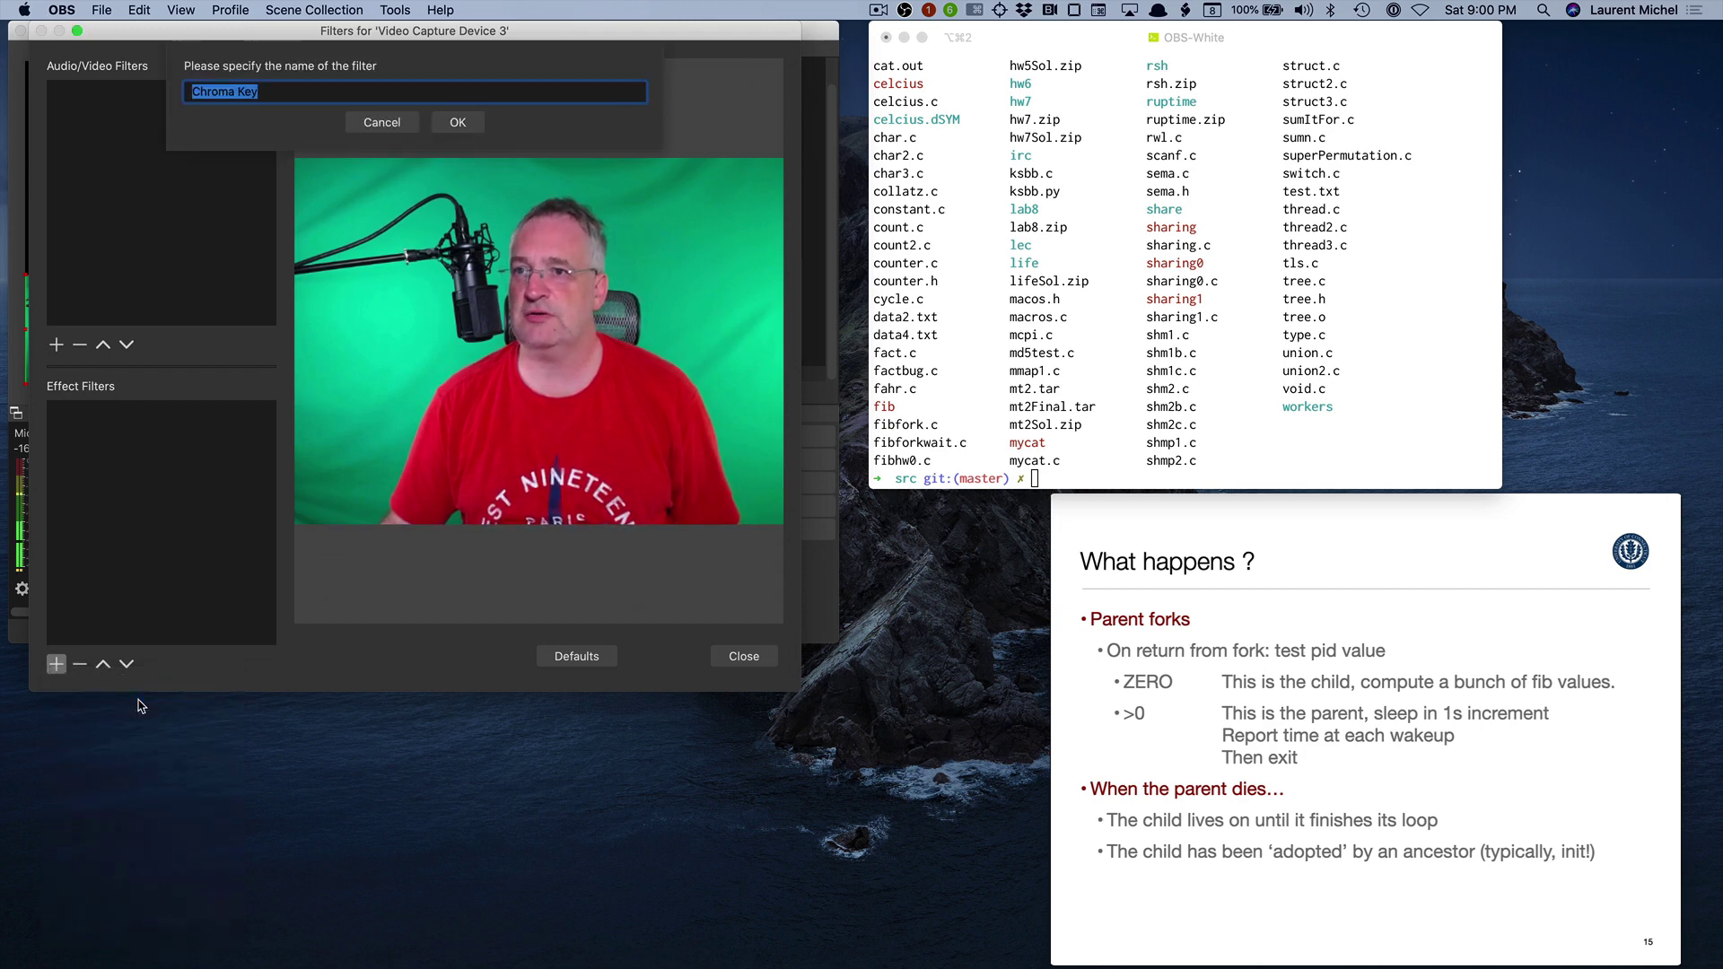
left_click(459, 130)
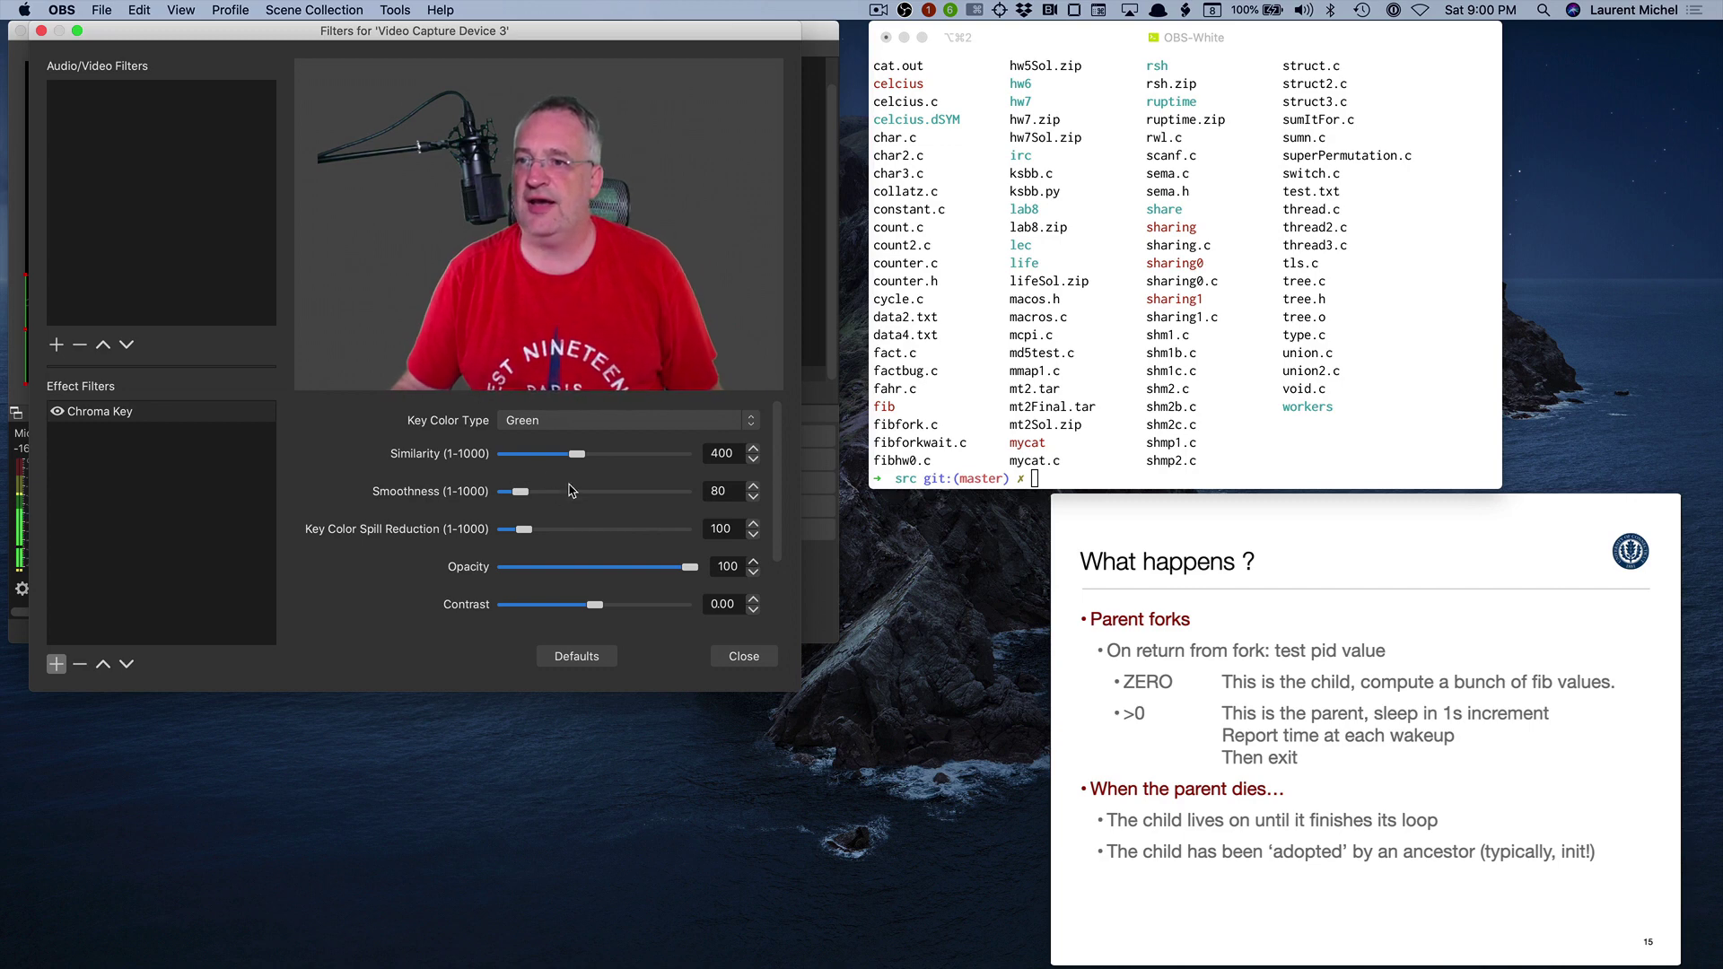
Tune the green chroma key to similarity 432 and smoothness 62.
left_click_drag(582, 460, 589, 460)
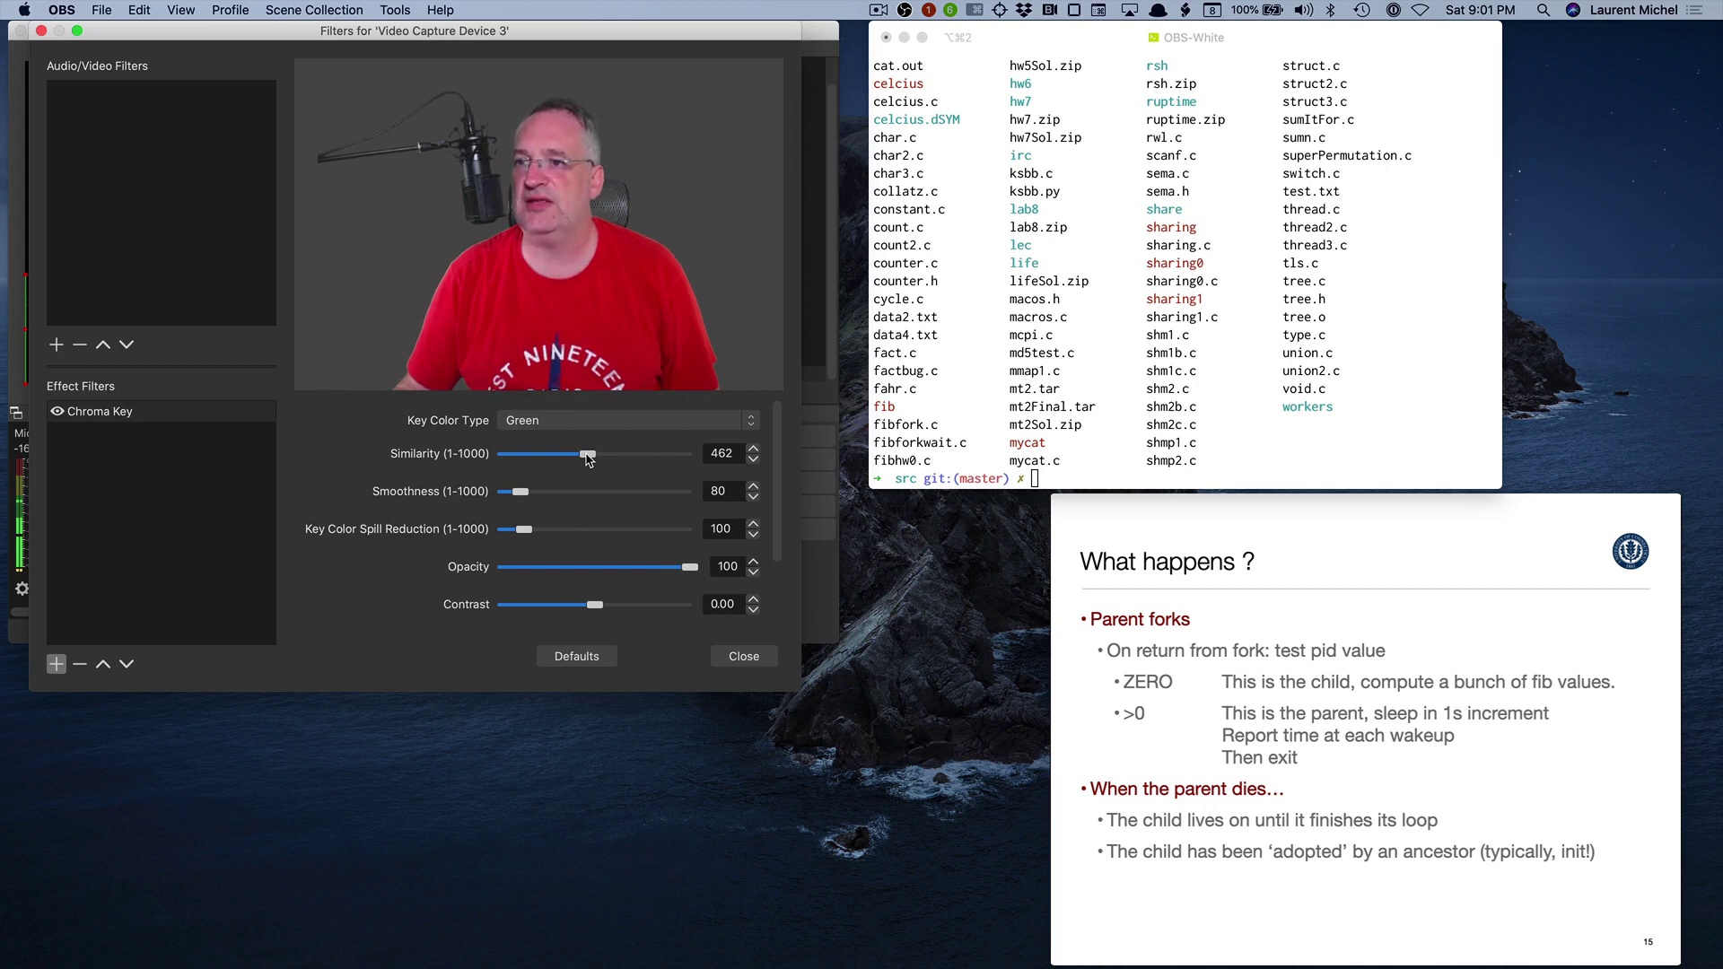
mouse_move(584, 455)
left_mouse_down()
mouse_move(662, 456)
mouse_move(581, 471)
left_mouse_up()
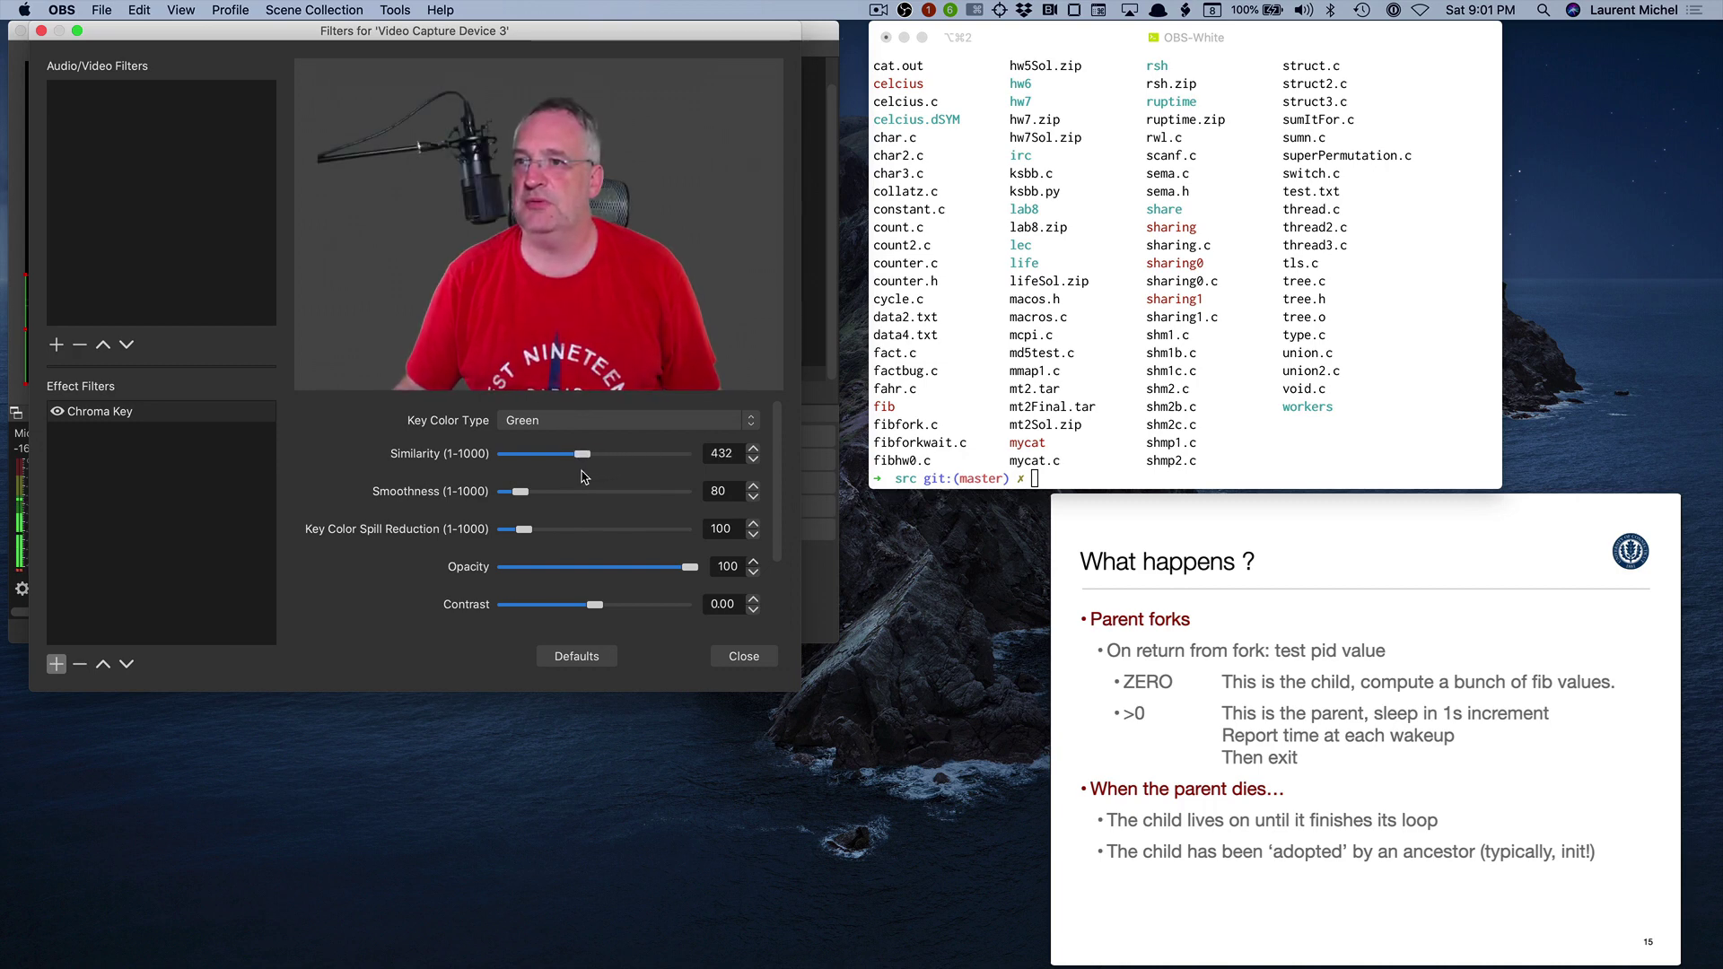
mouse_move(521, 491)
left_mouse_down()
mouse_move(535, 497)
mouse_move(518, 495)
left_mouse_up()
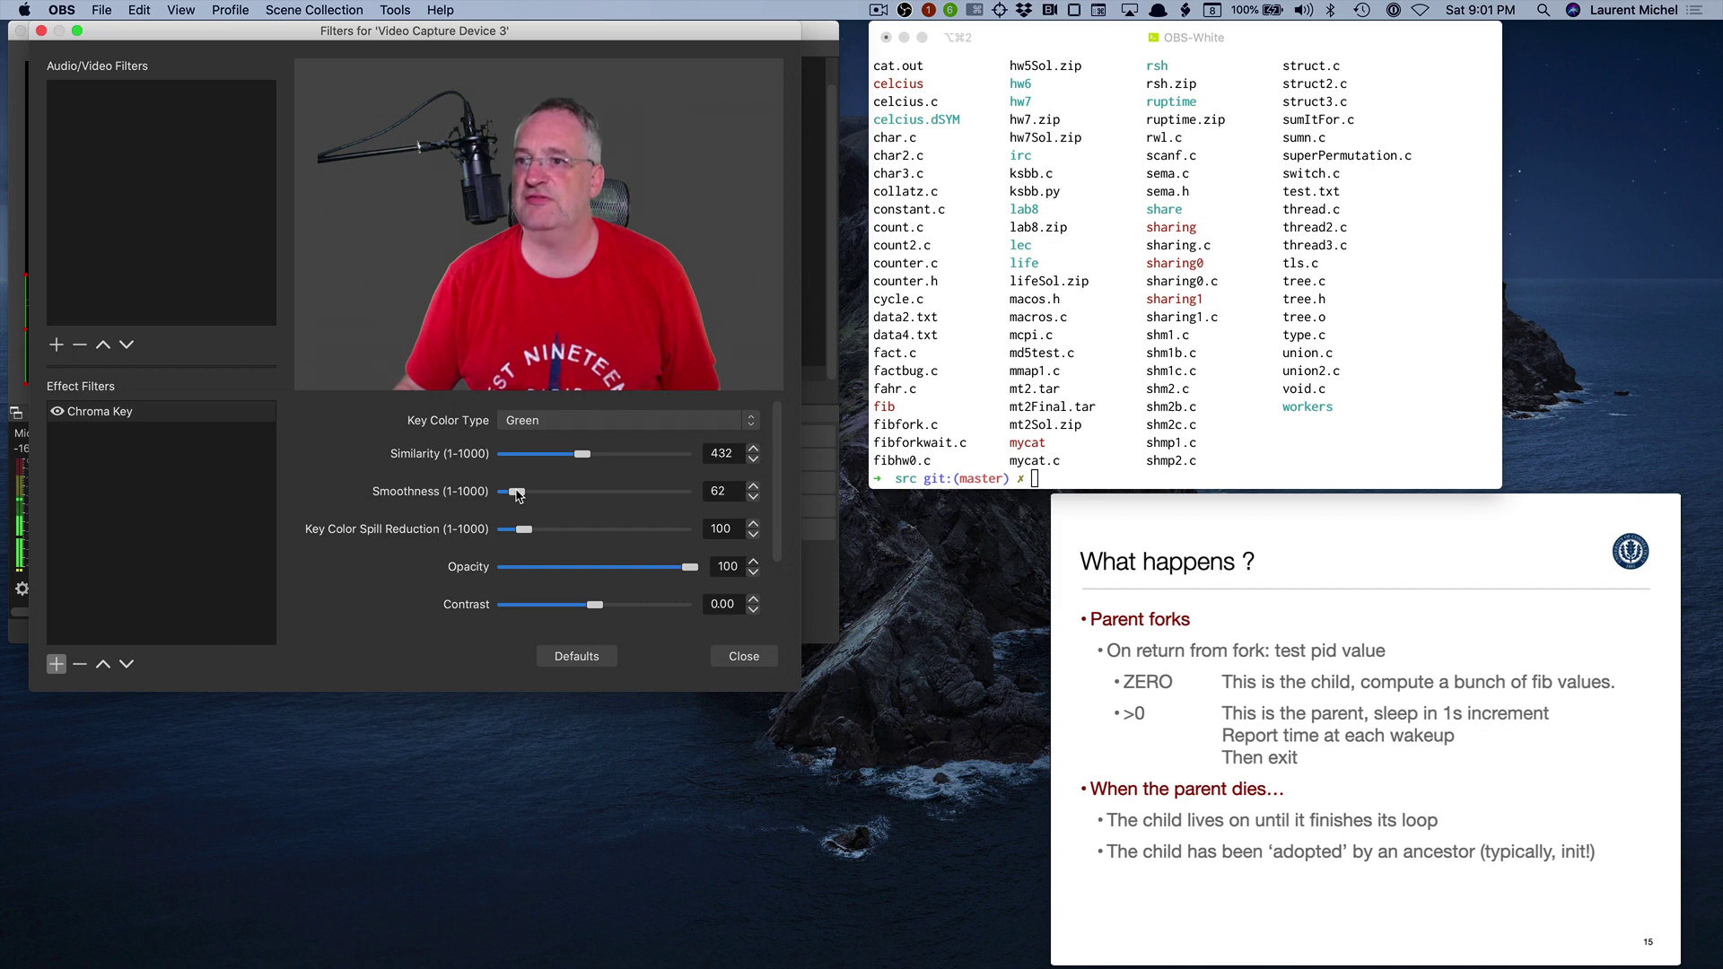
Drop the cloud-city jpg from Finder into the scene and resize it to fill the preview.
left_click(749, 661)
left_click(613, 727)
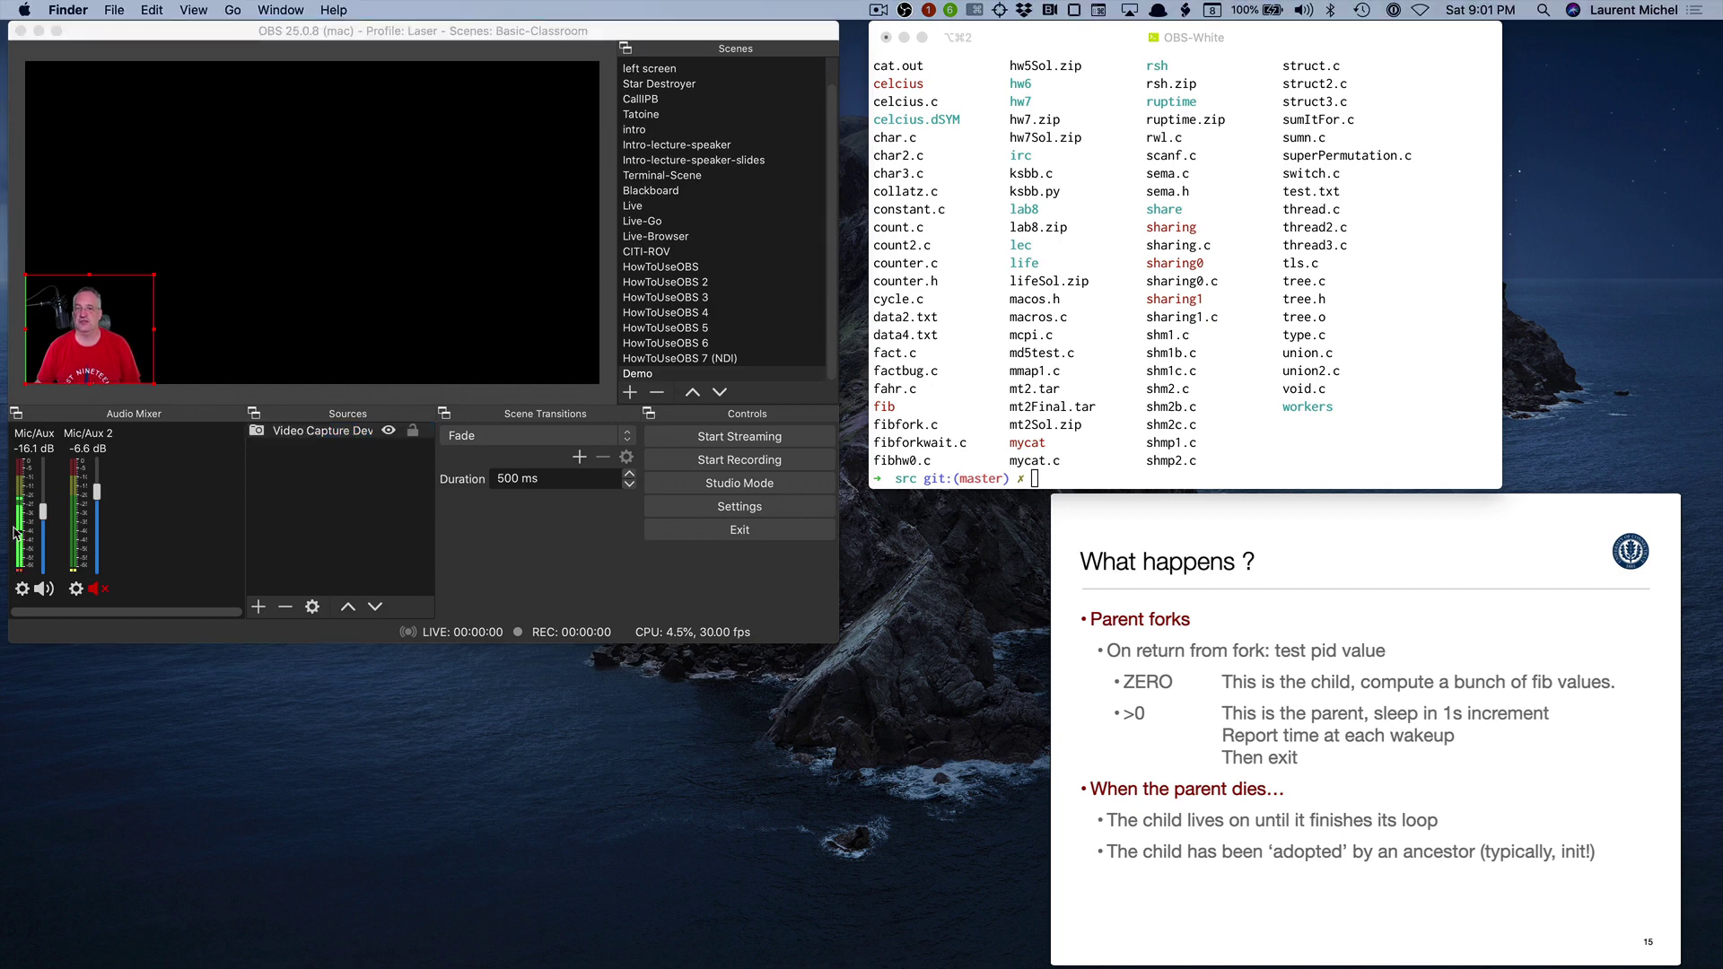
left_click(253, 270)
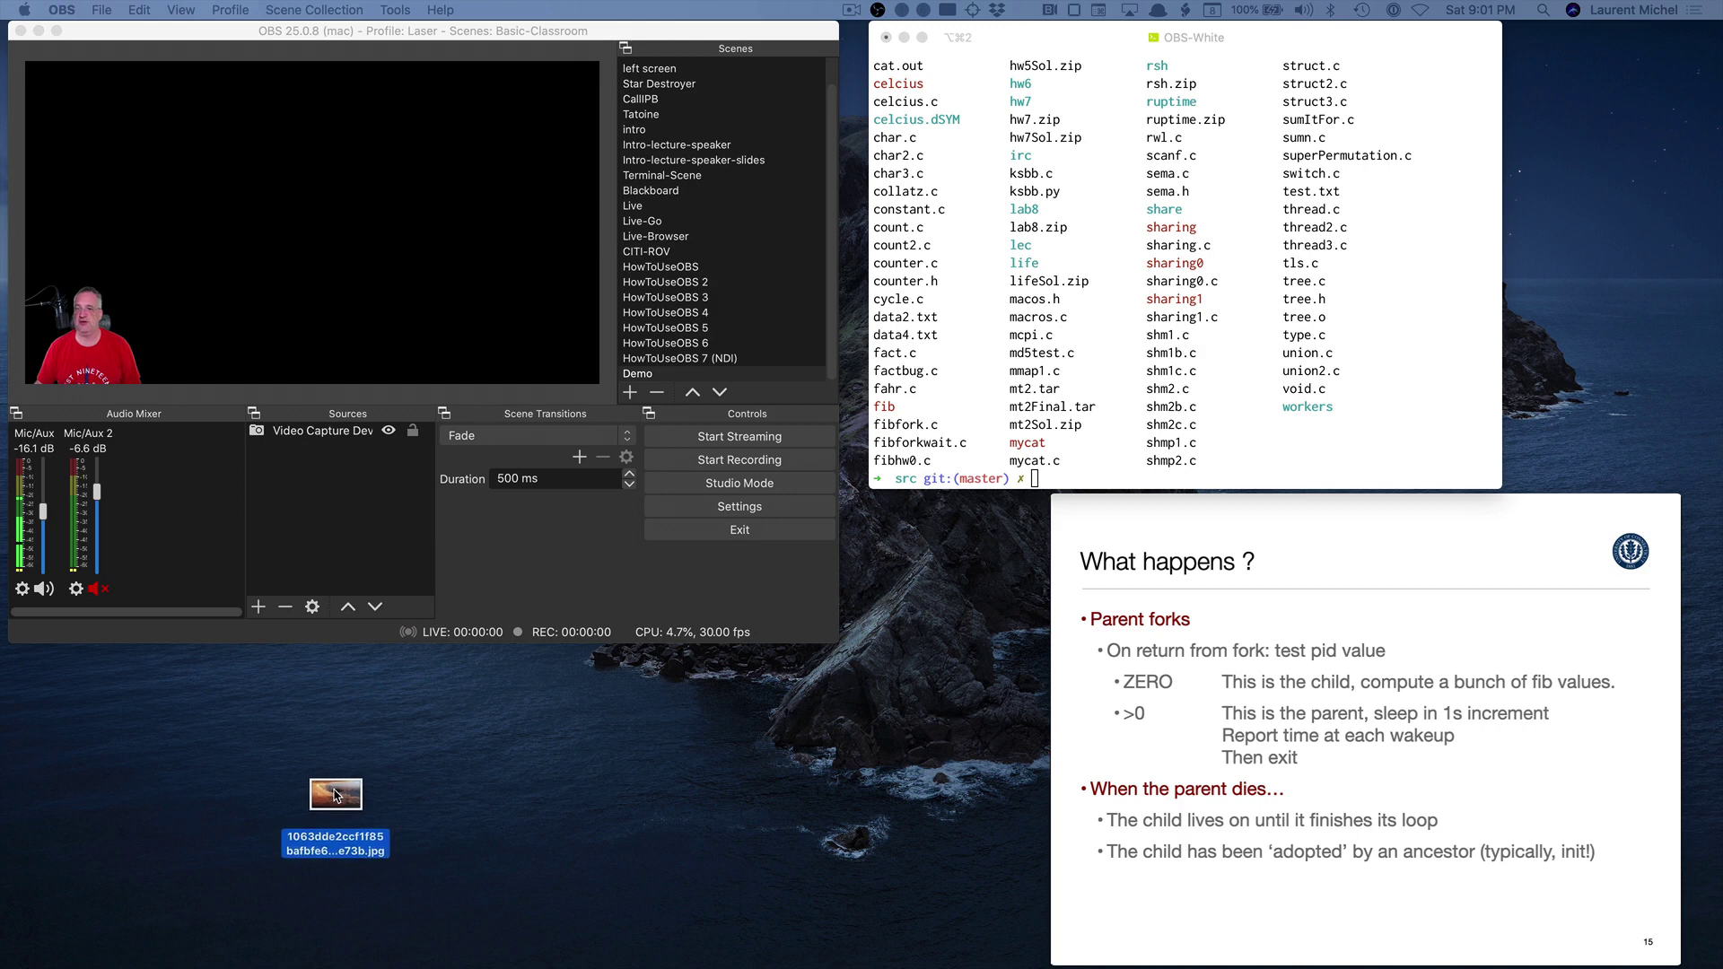
left_click_drag(332, 797, 350, 196)
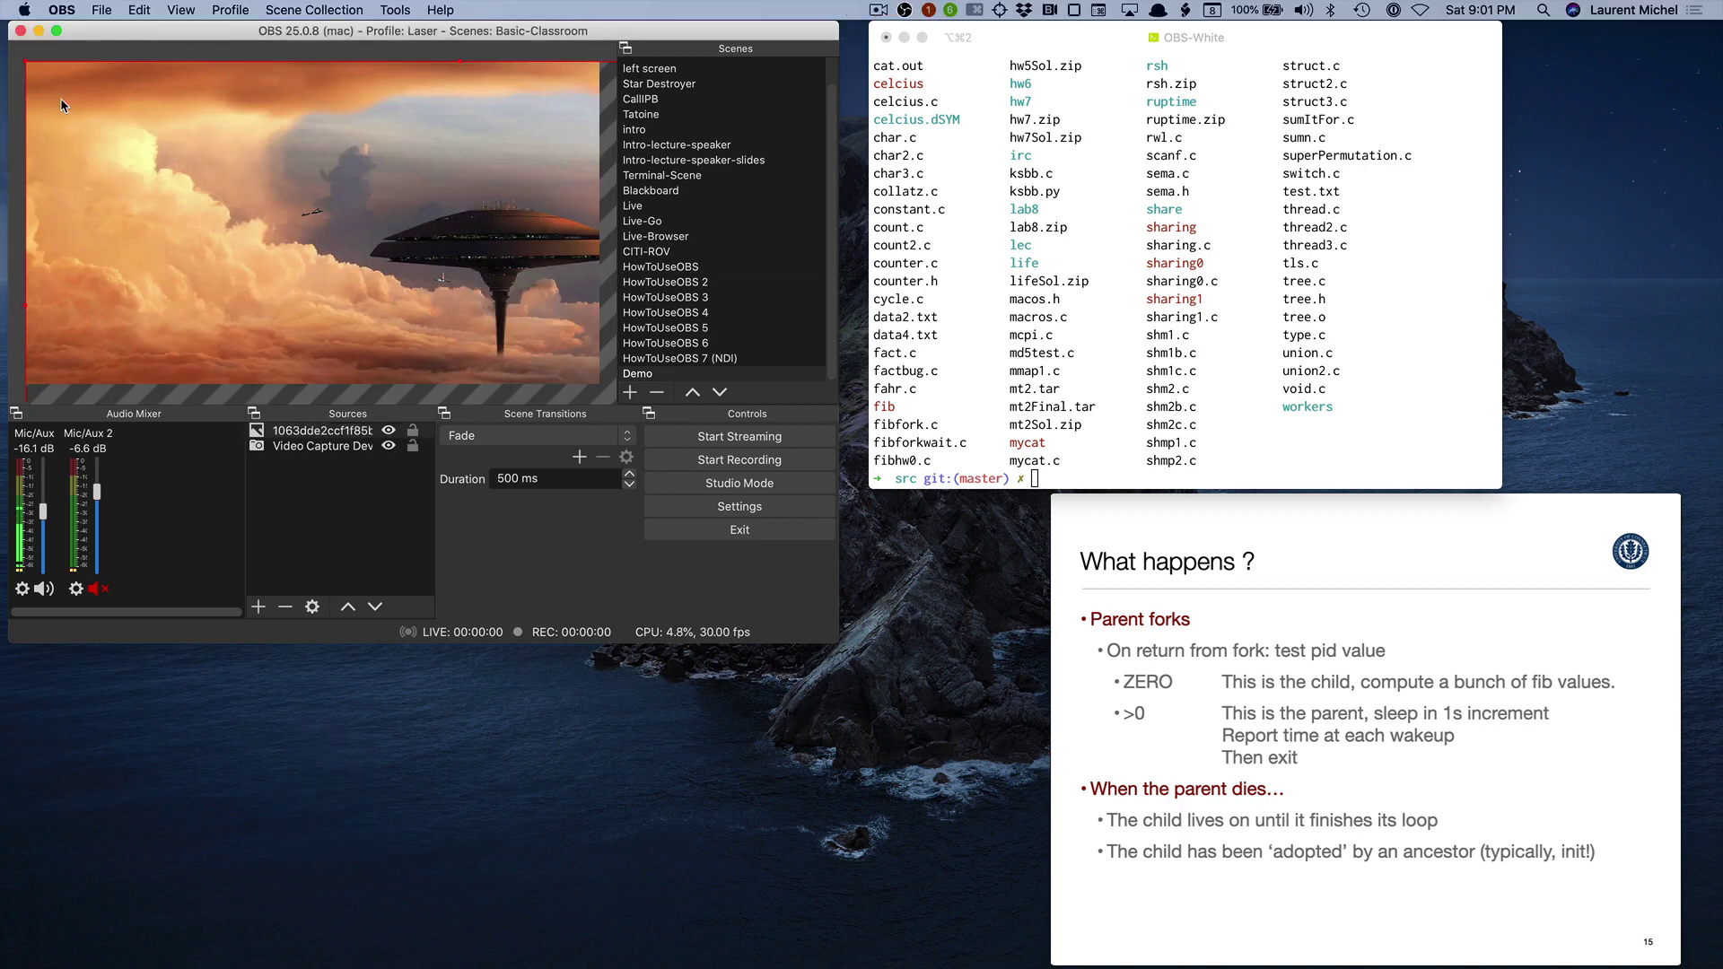
left_click_drag(26, 62, 157, 177)
left_click_drag(488, 350, 327, 257)
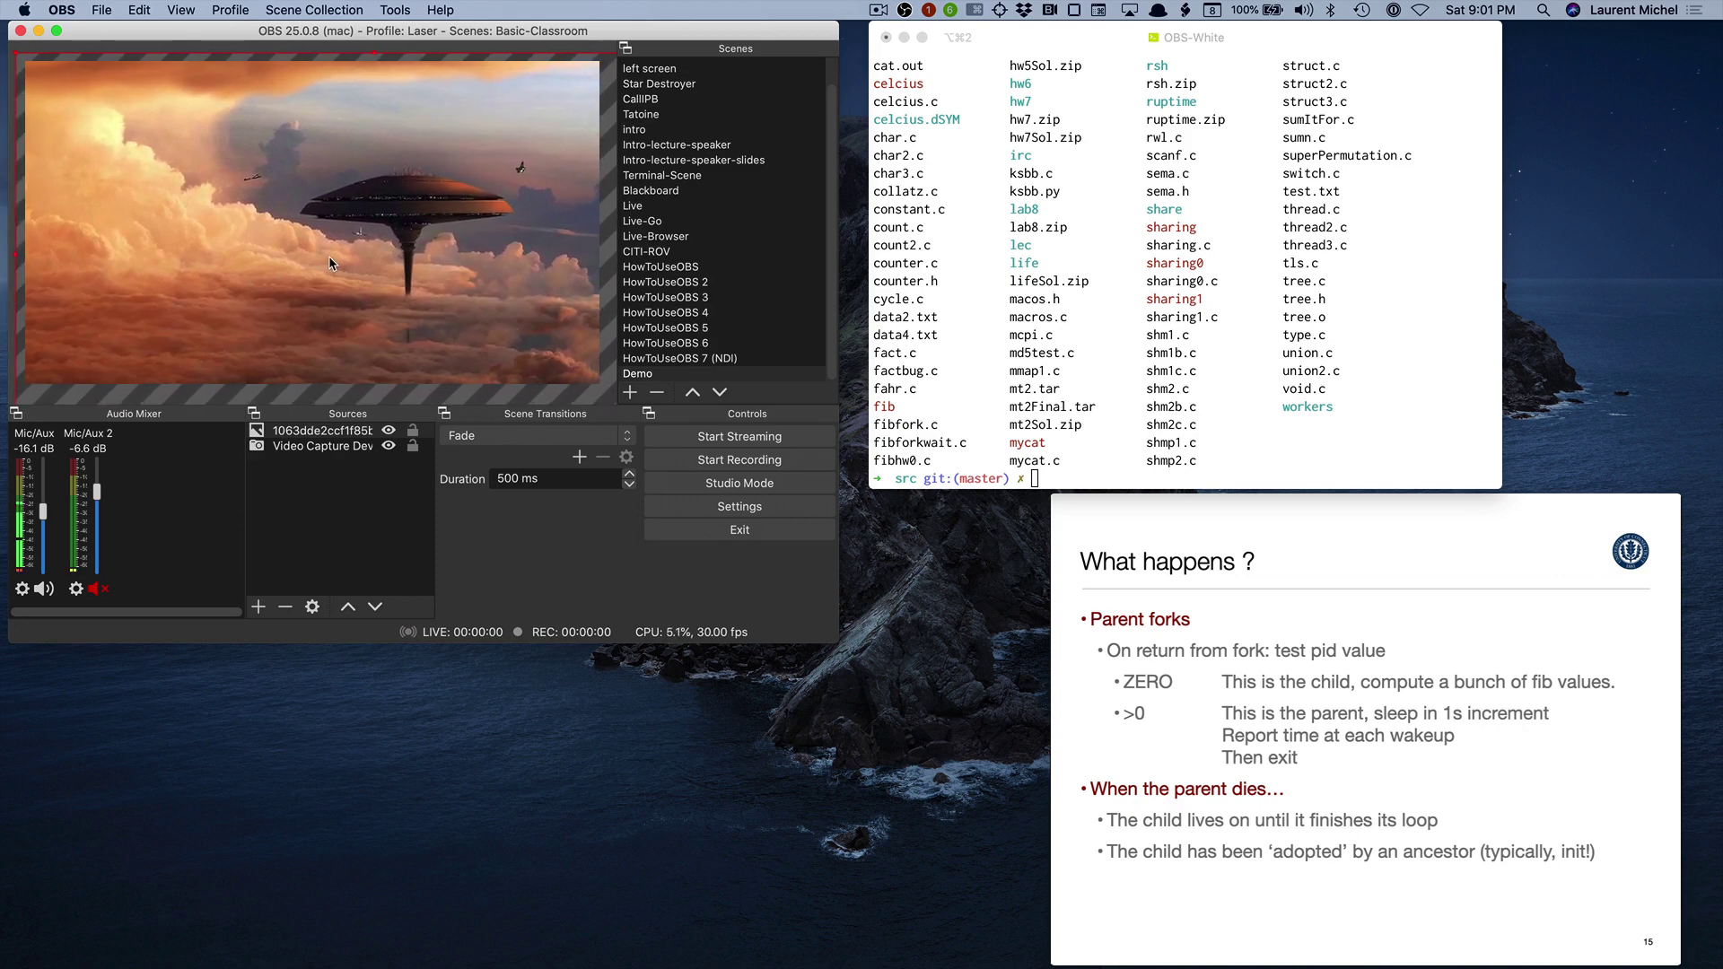
Move the cloud-city image behind the webcam, cover the left edge, and lock it.
left_click(340, 432)
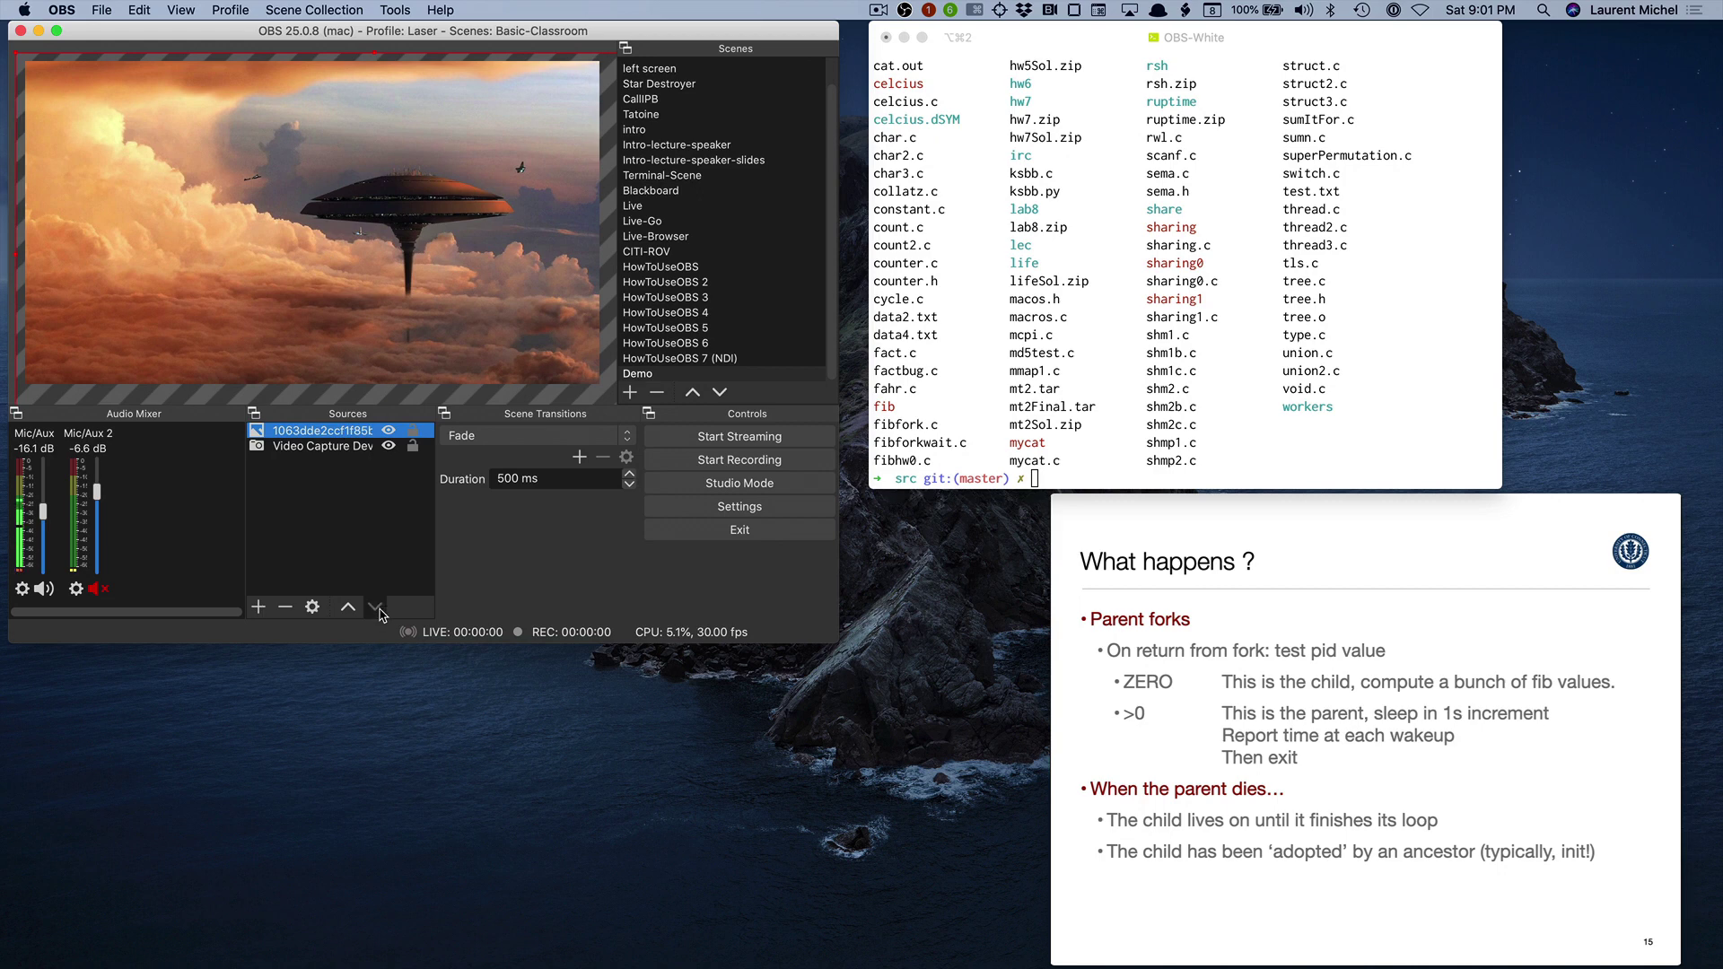
left_click(376, 609)
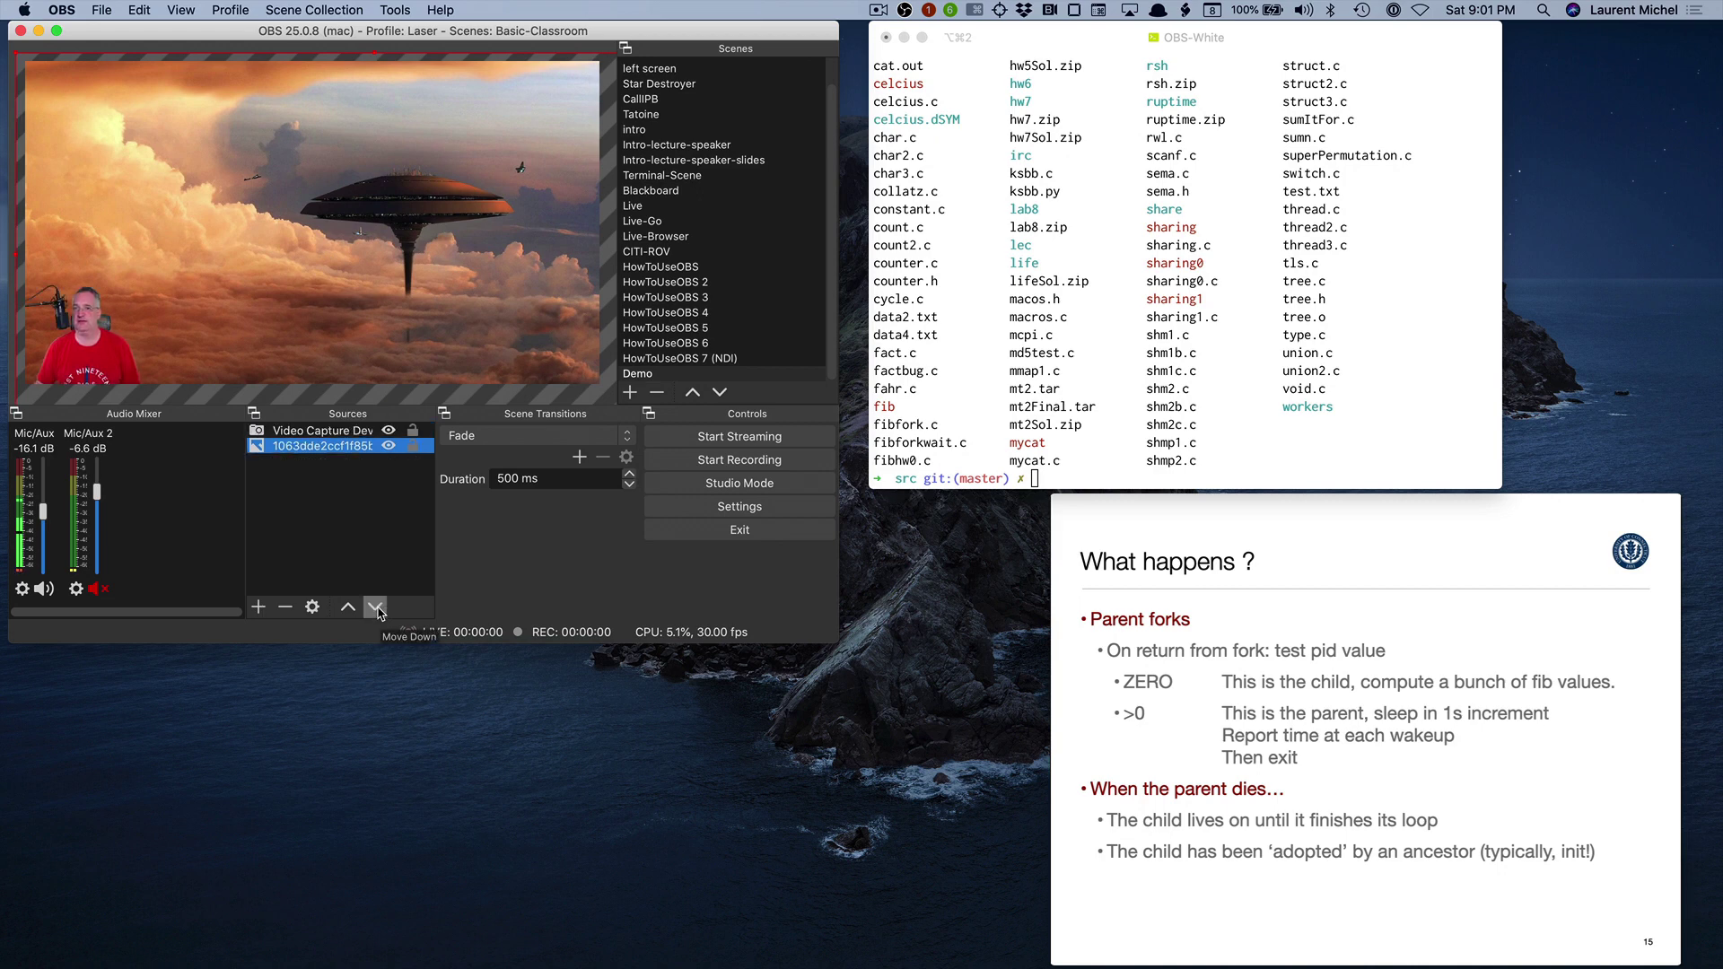
left_click(370, 350)
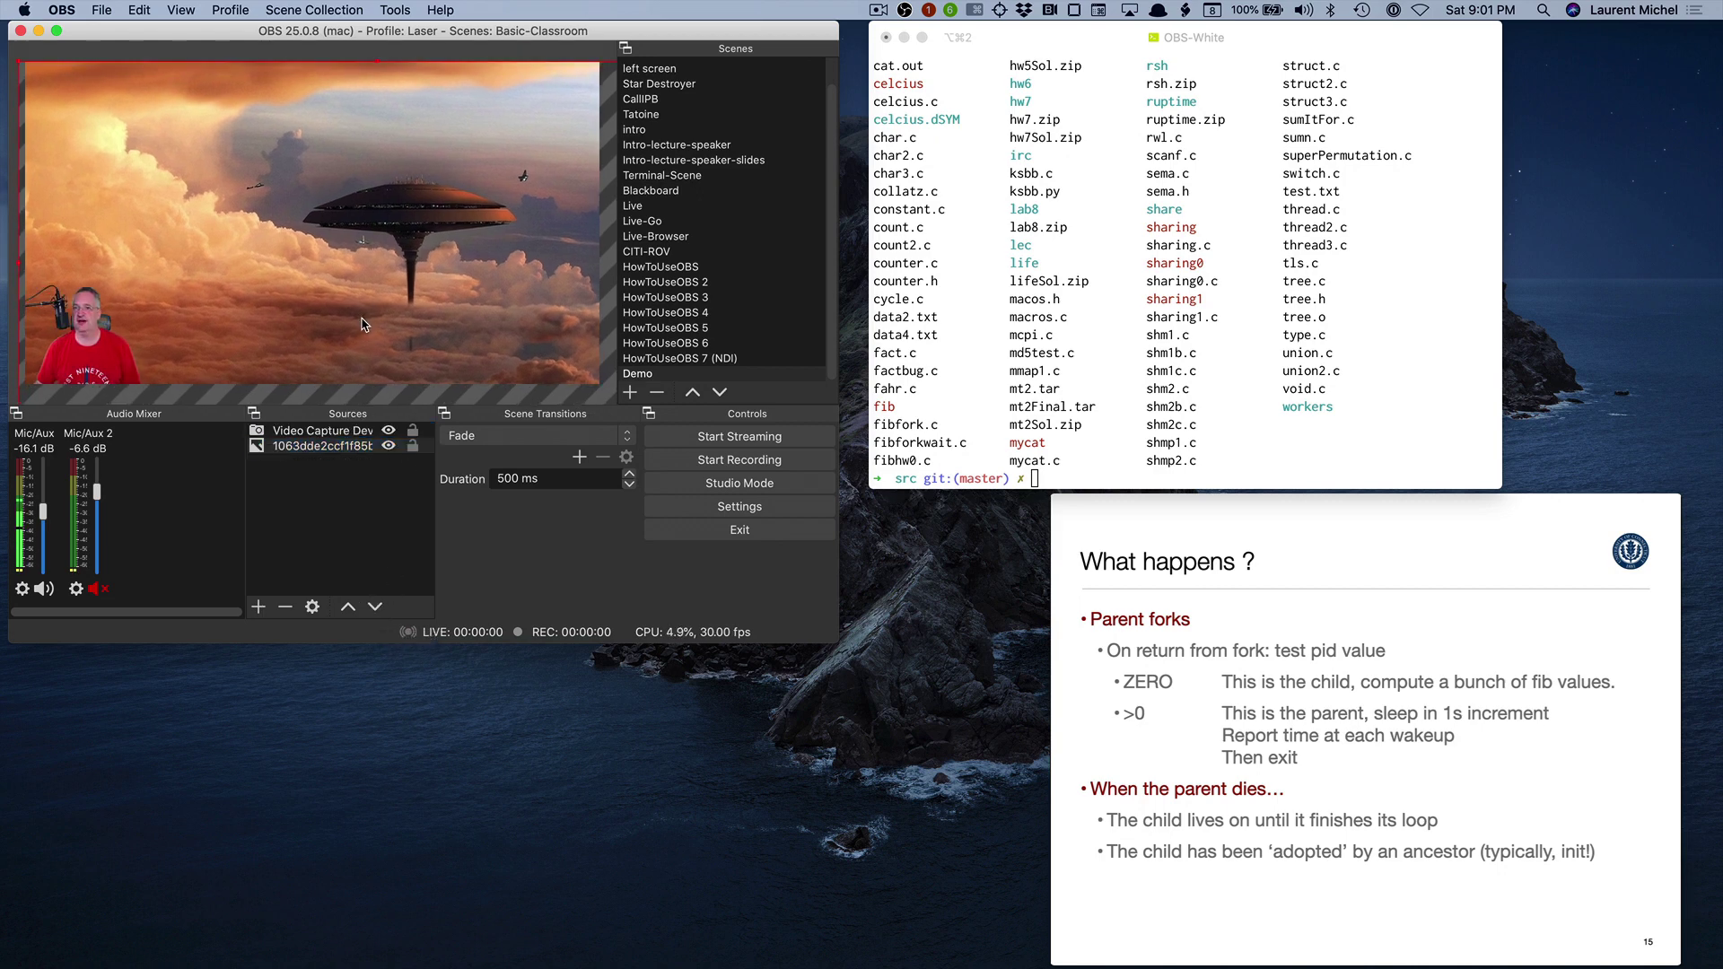
left_click_drag(364, 325, 370, 325)
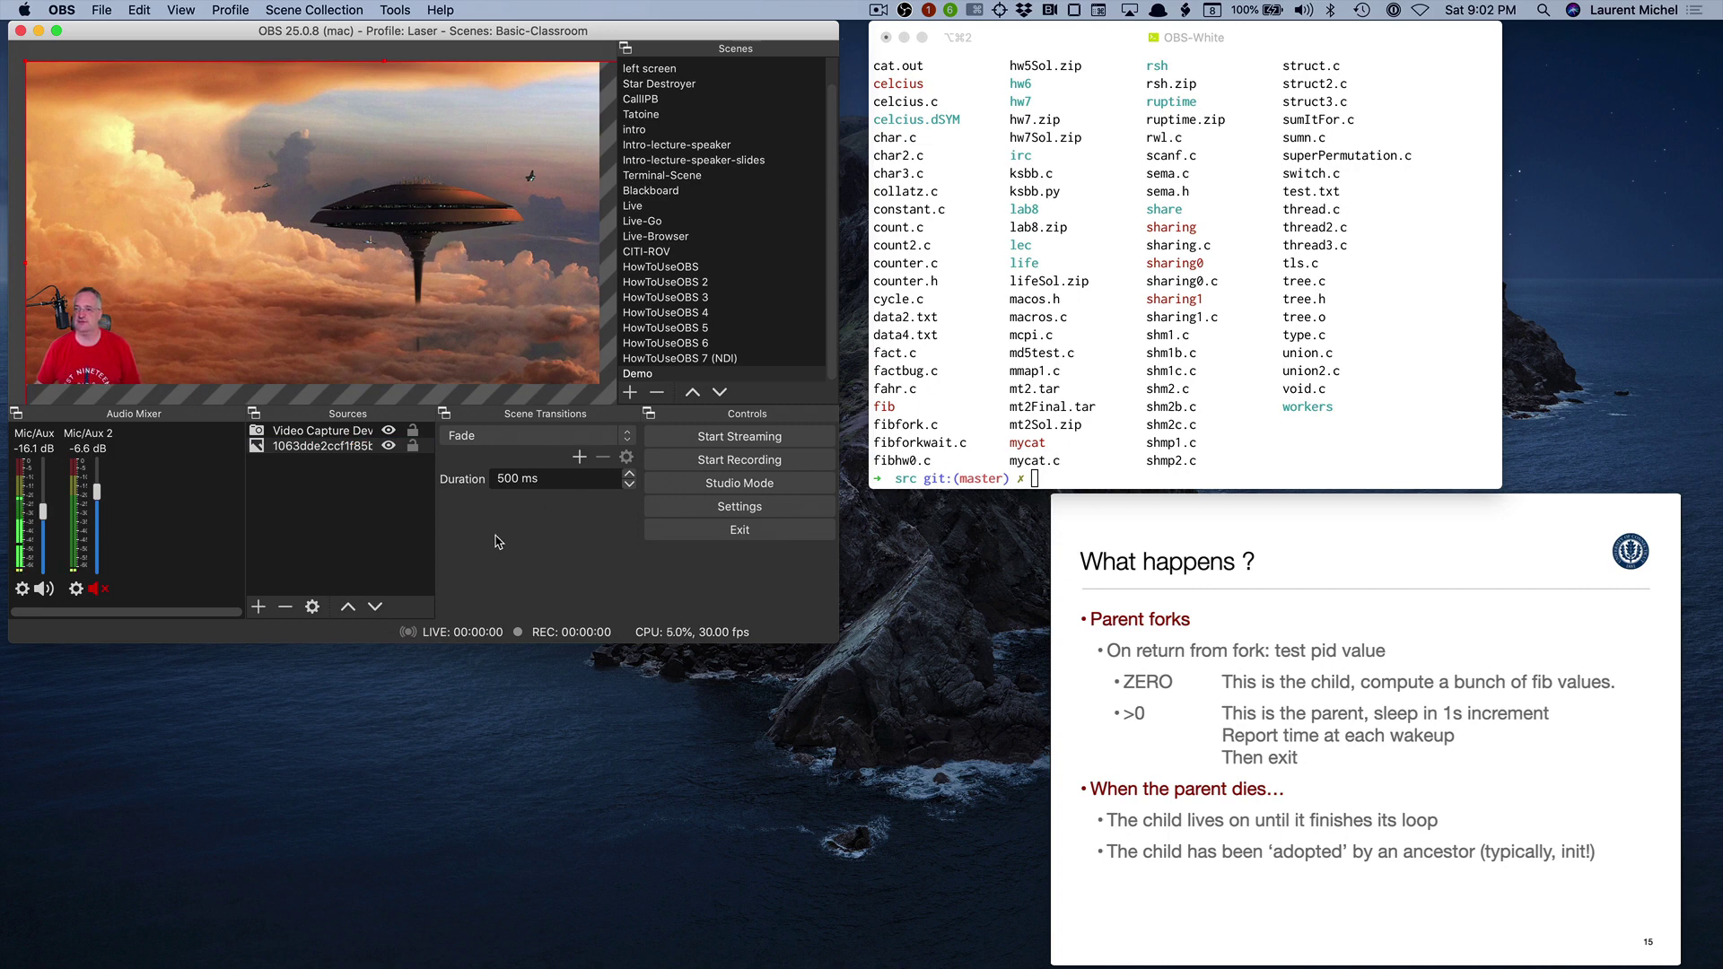
left_click(413, 446)
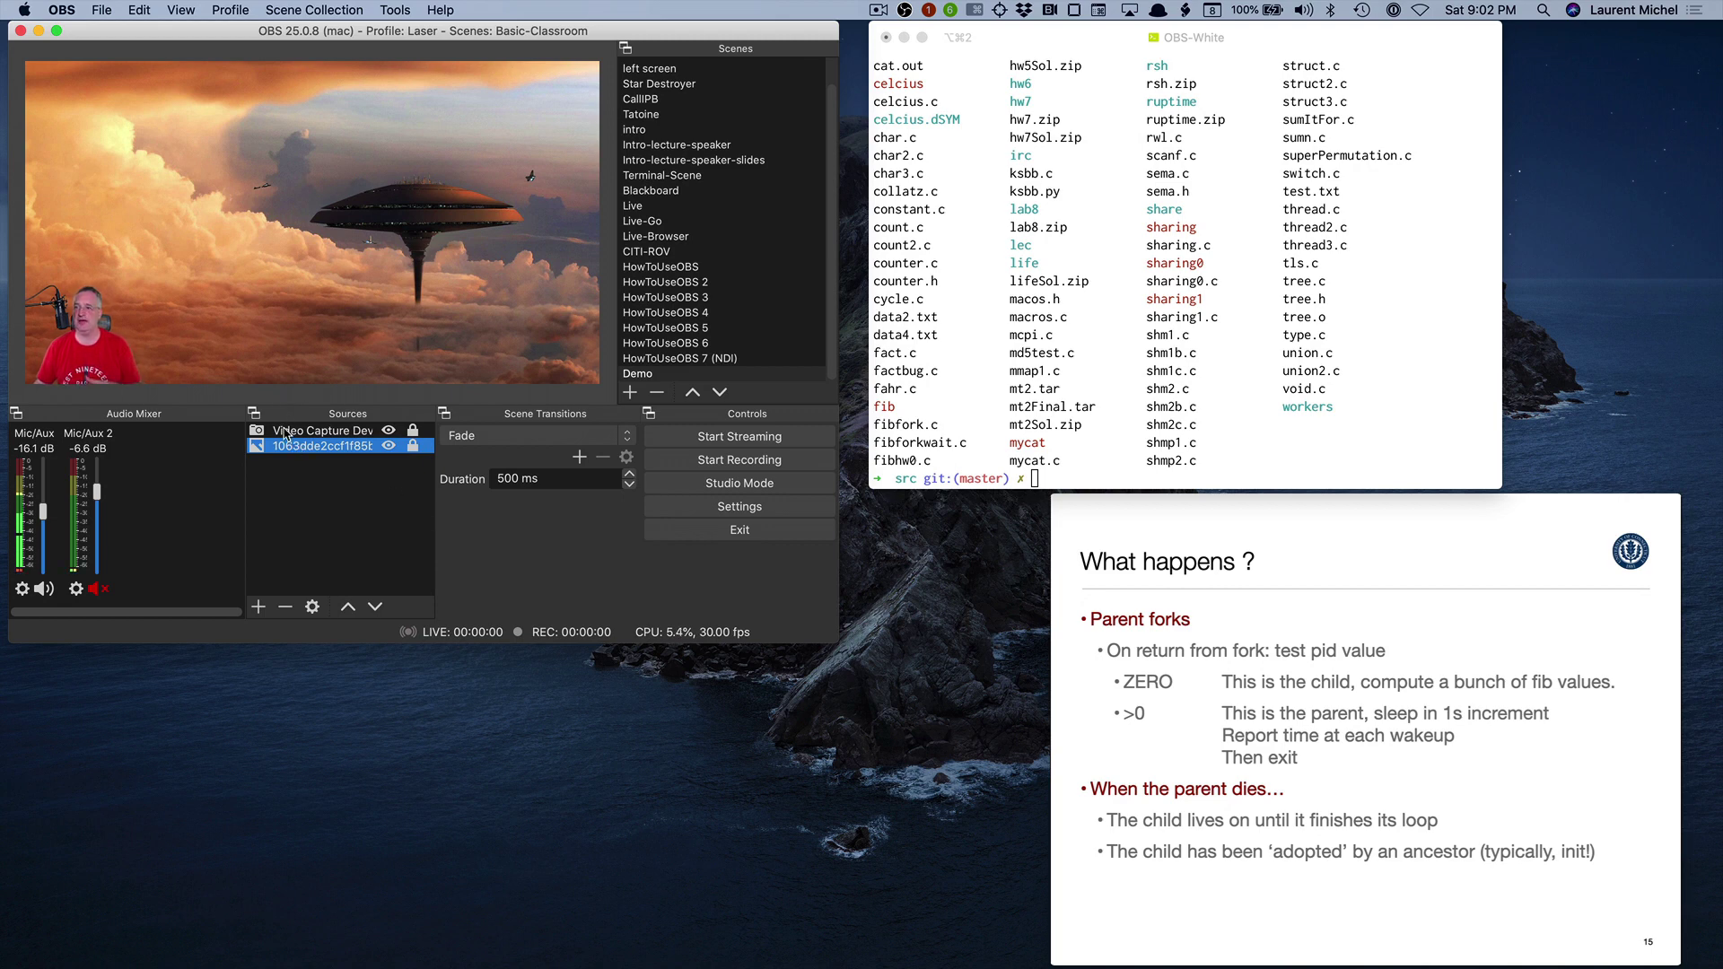
Add the existing 'Starting soon...' Text (FreeType 2) source to the Demo scene.
left_click(259, 608)
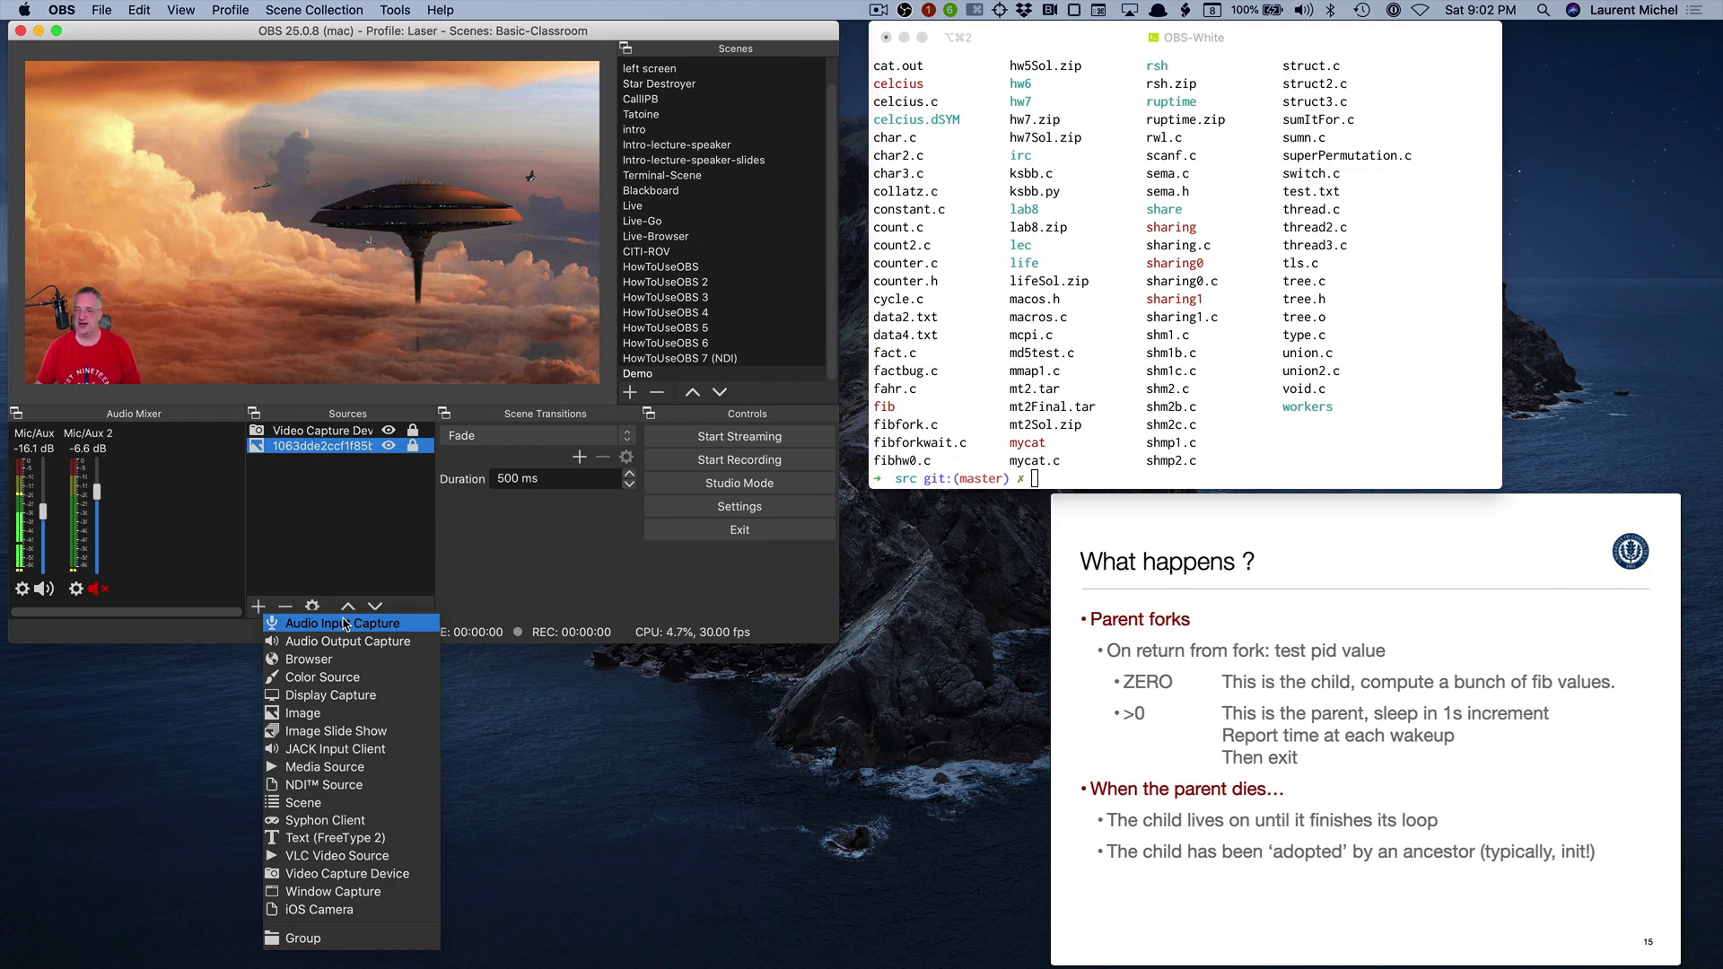
left_click(346, 838)
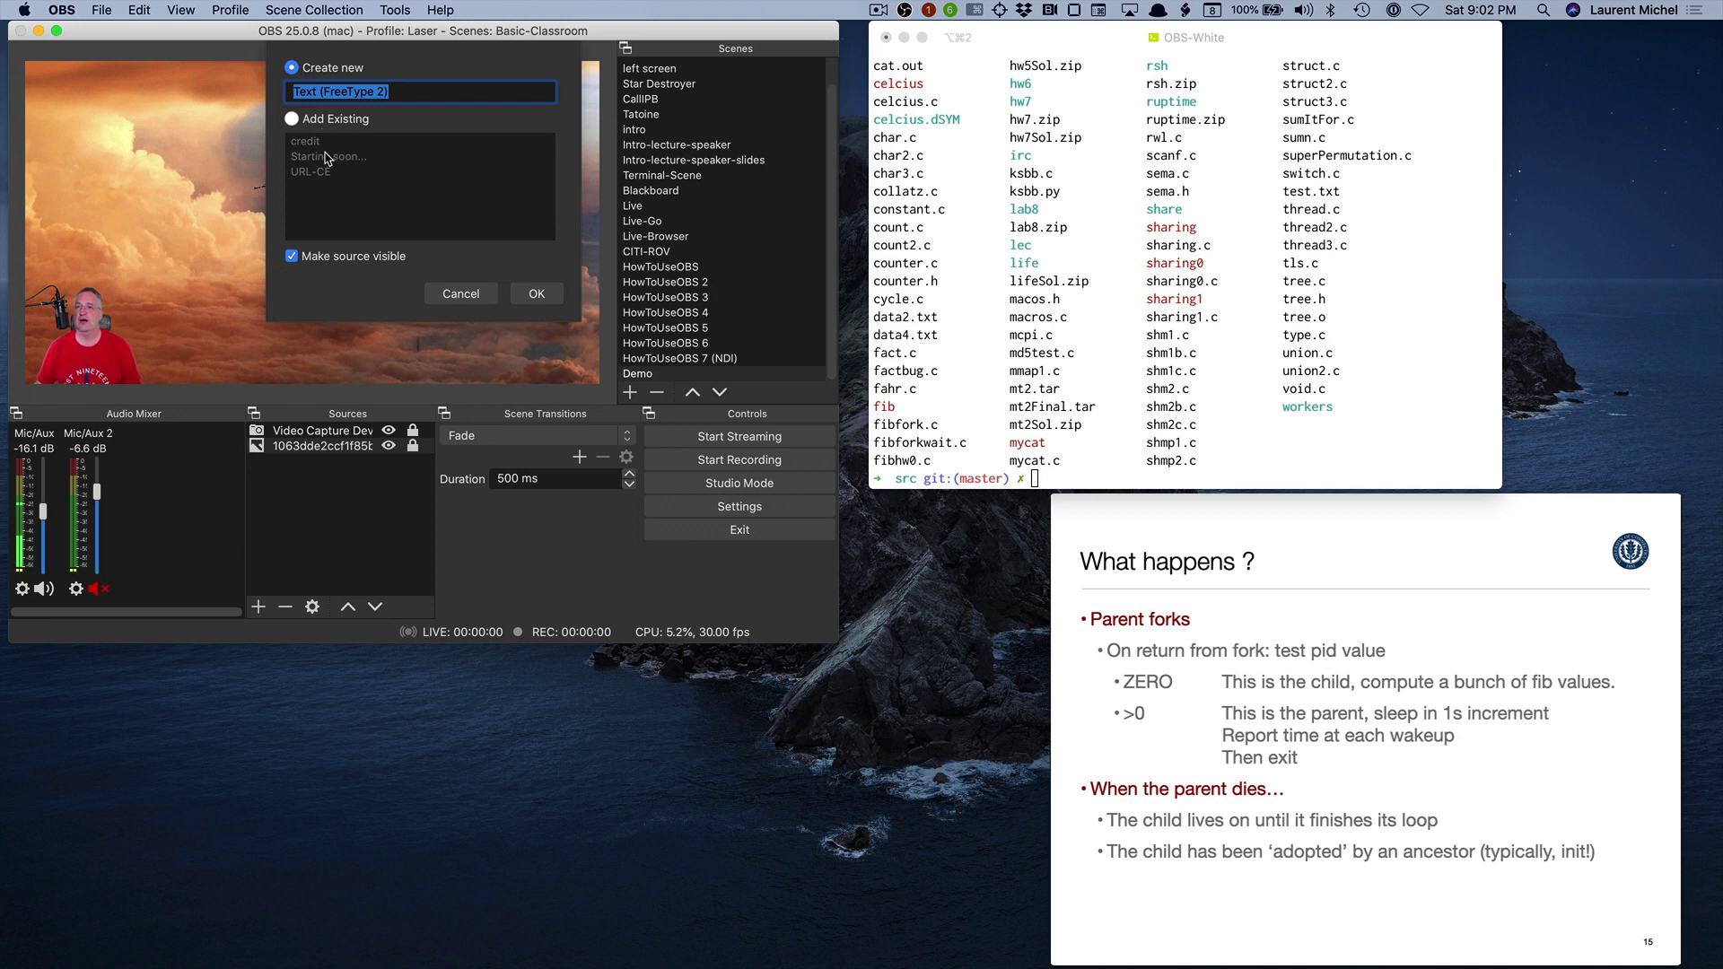
left_click(289, 119)
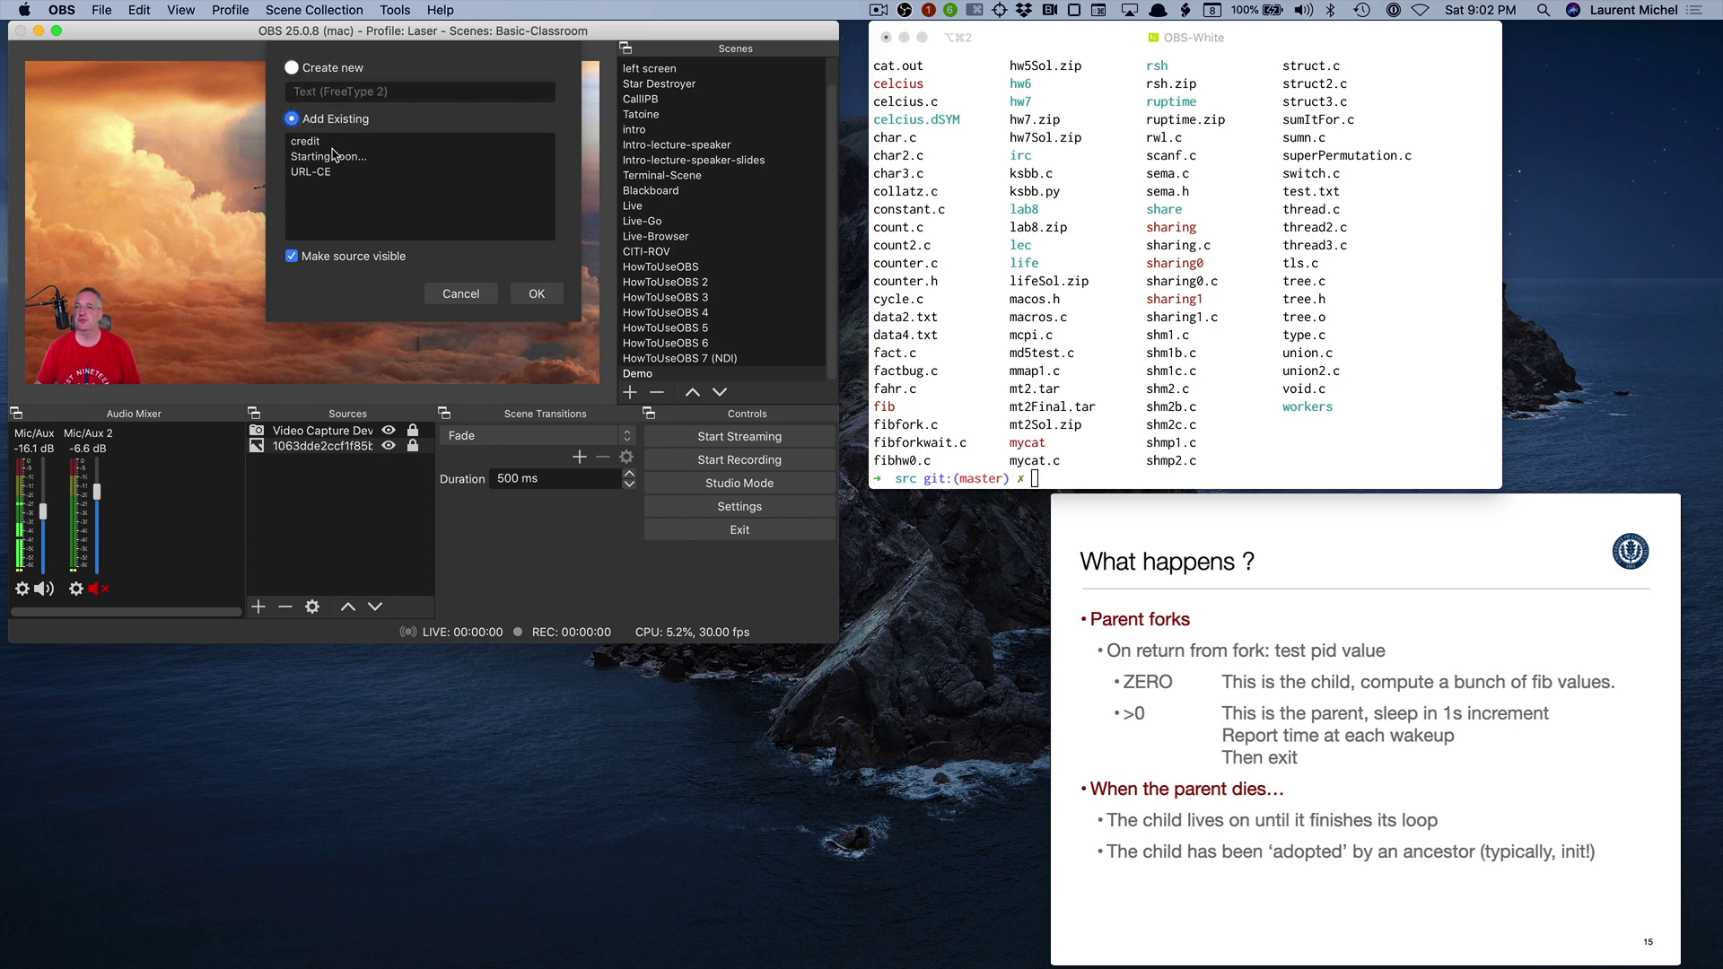
left_click(334, 162)
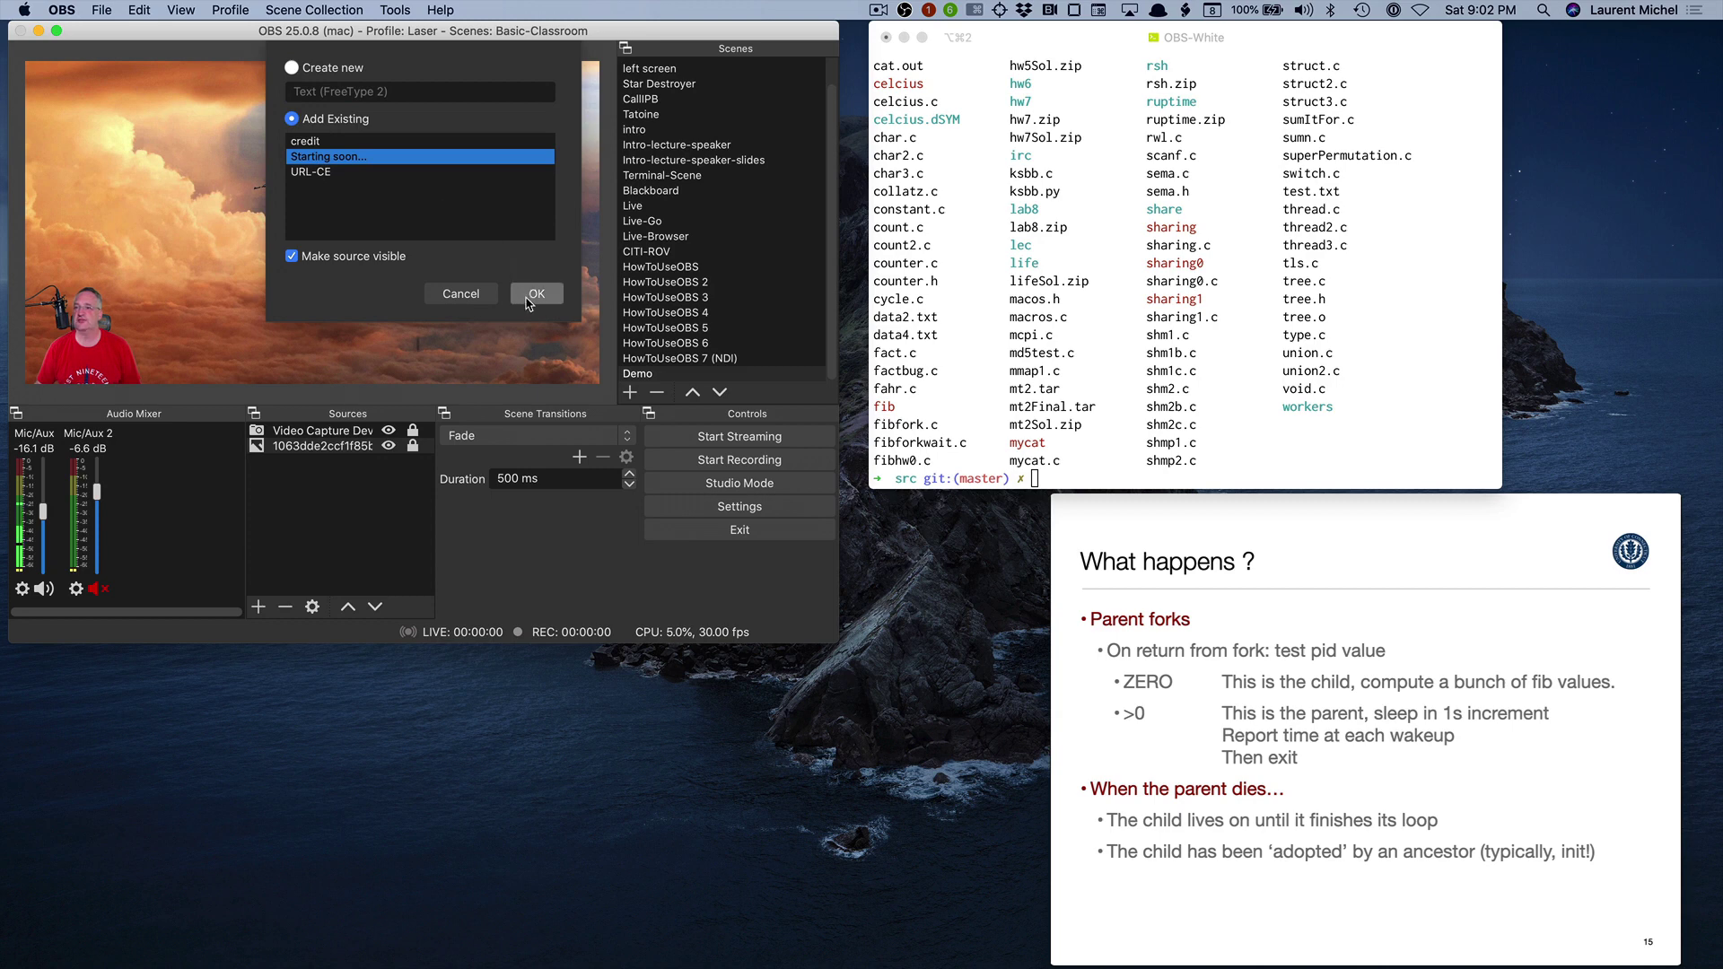
left_click(533, 295)
left_click(205, 214)
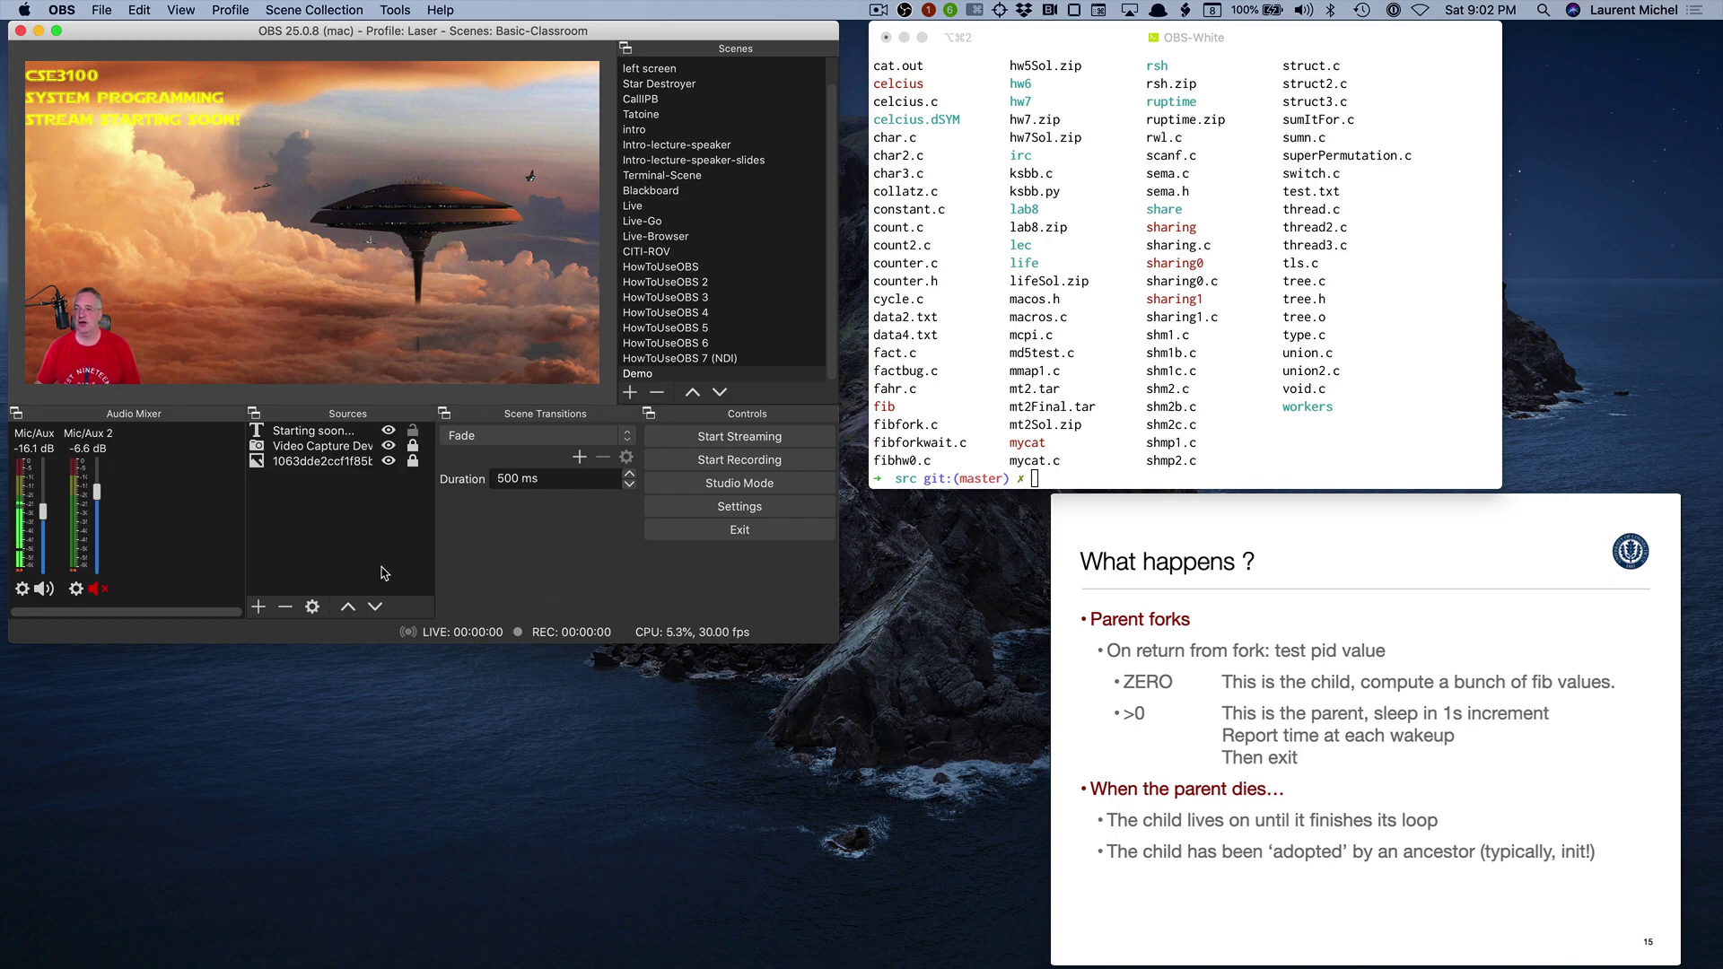
Add Window Capture 3 capturing the [iTerm2] OBS-White terminal window.
left_click(260, 606)
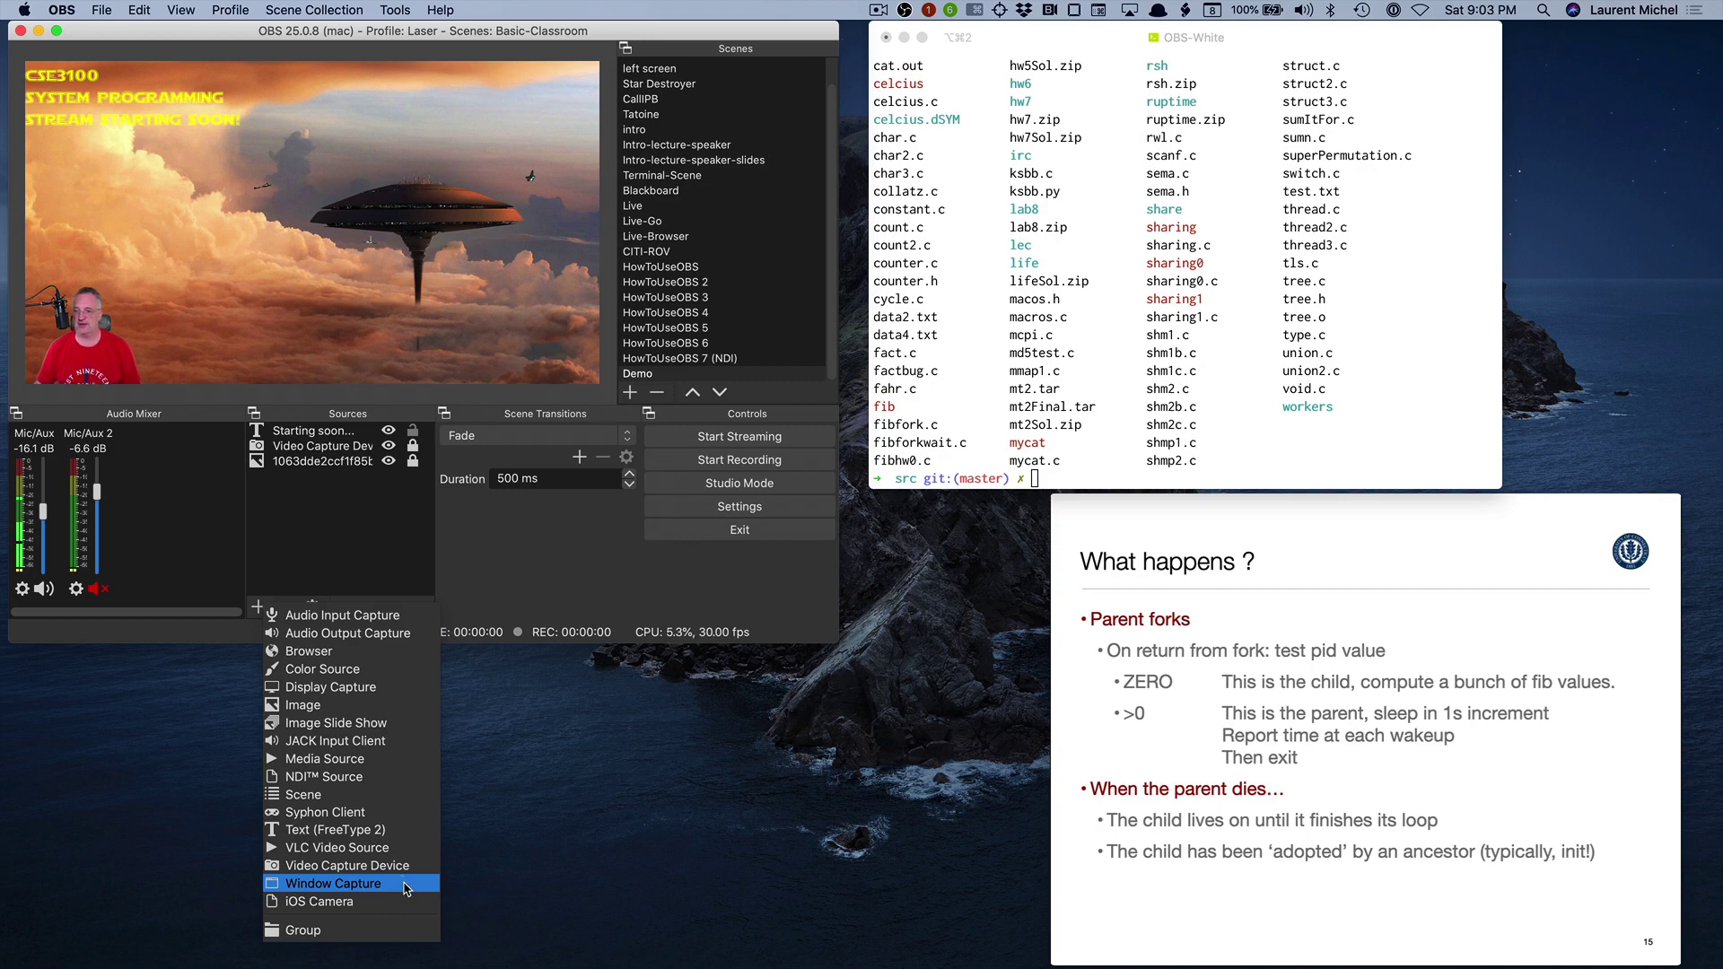
left_click(405, 884)
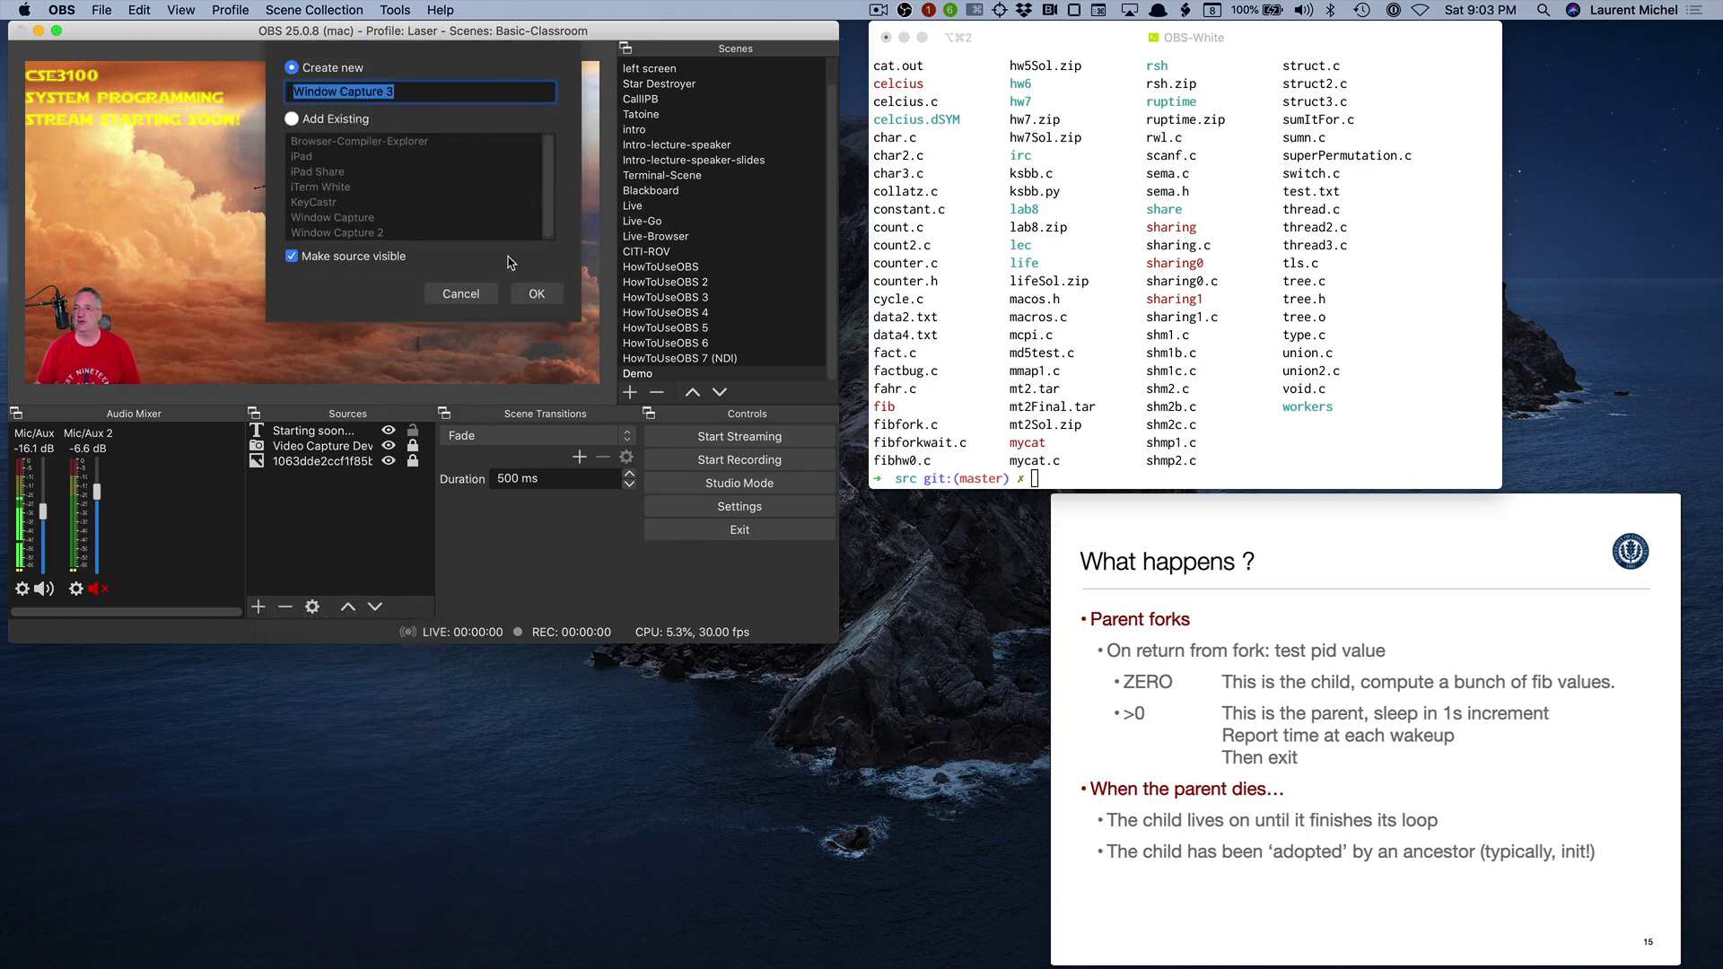
left_click(537, 294)
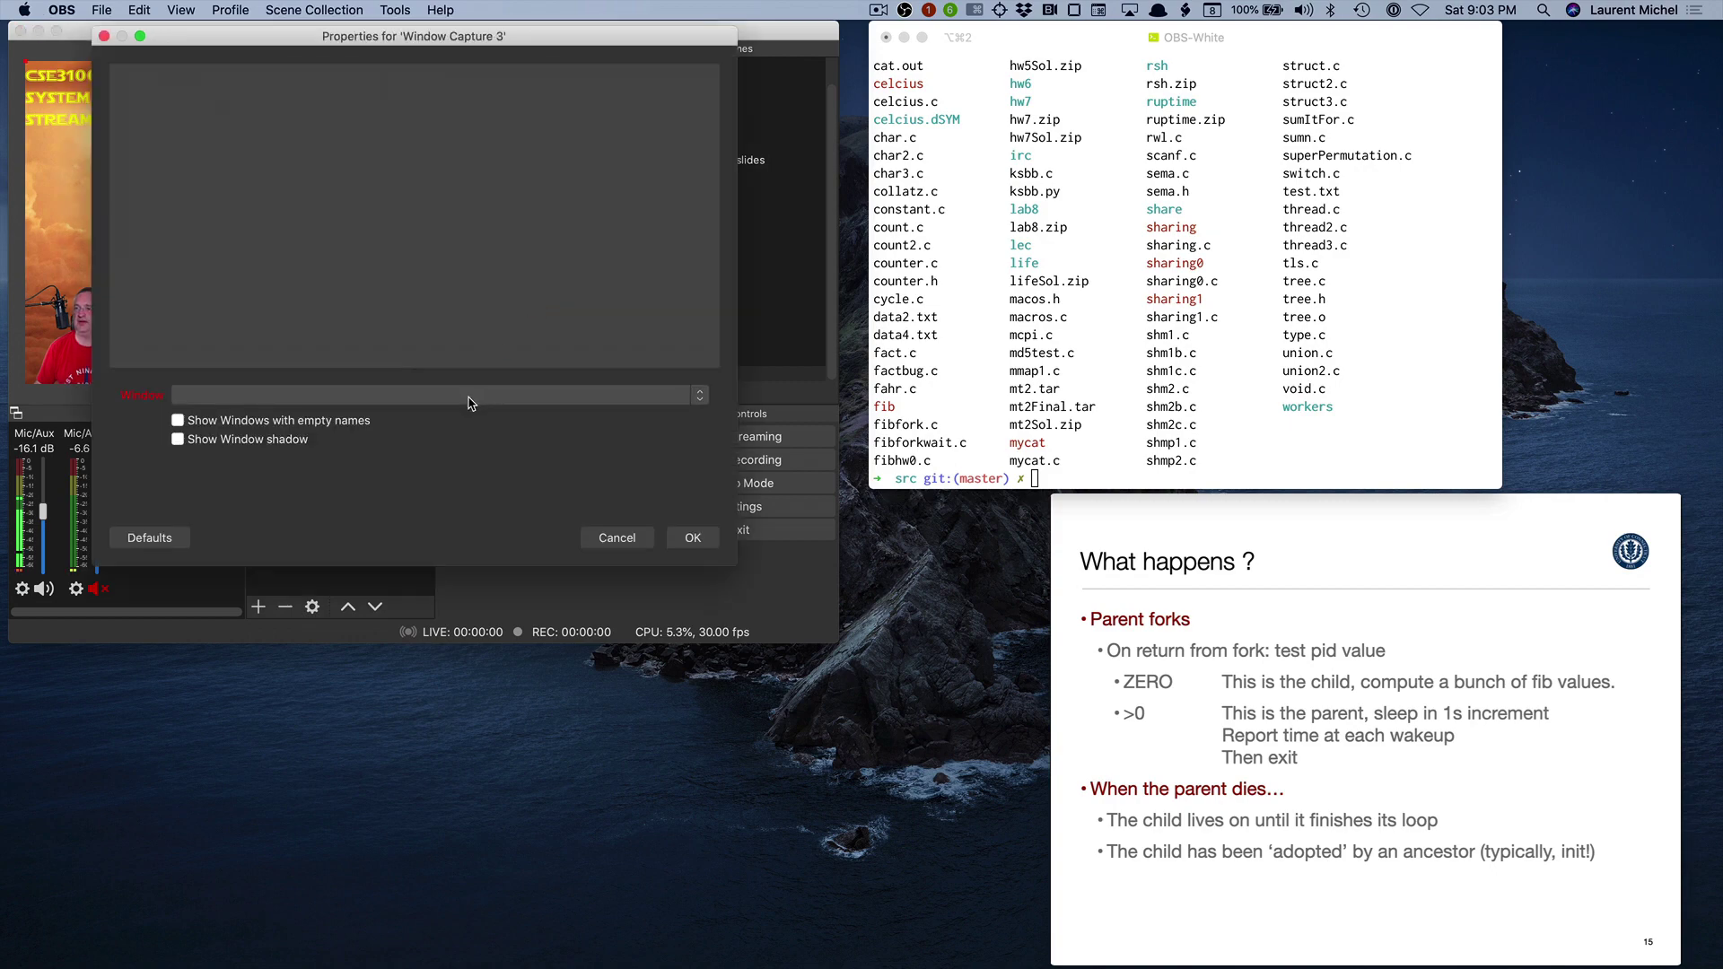
left_click(470, 401)
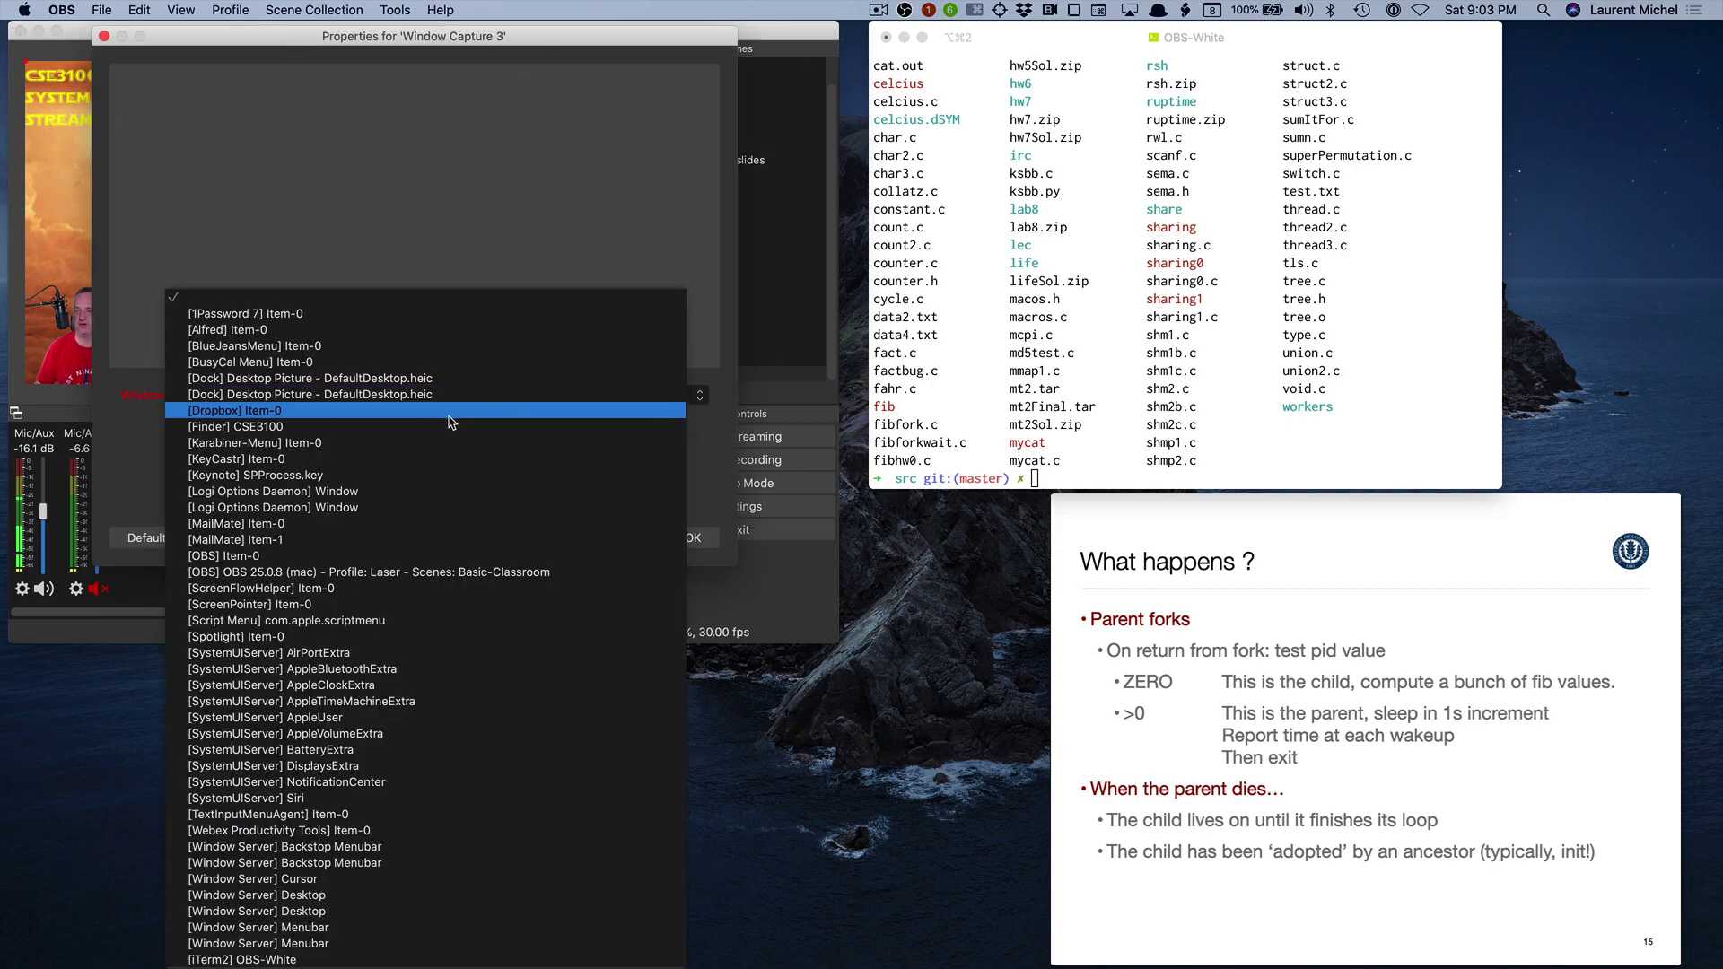
left_click(281, 961)
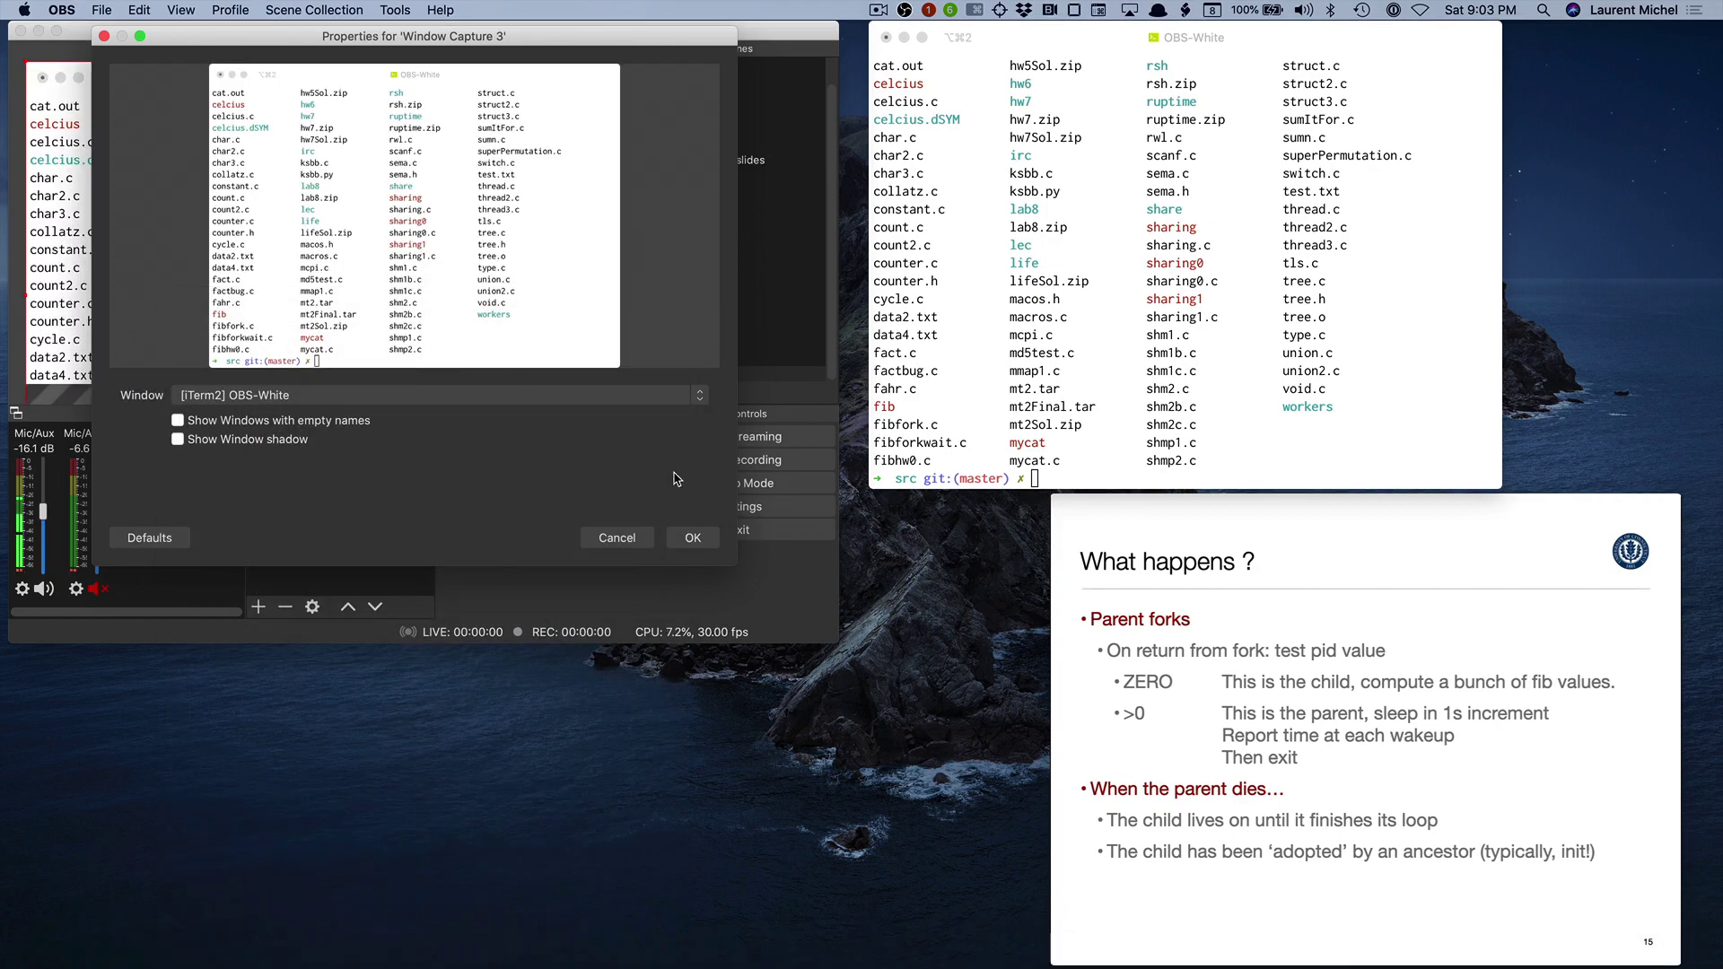
left_click(693, 538)
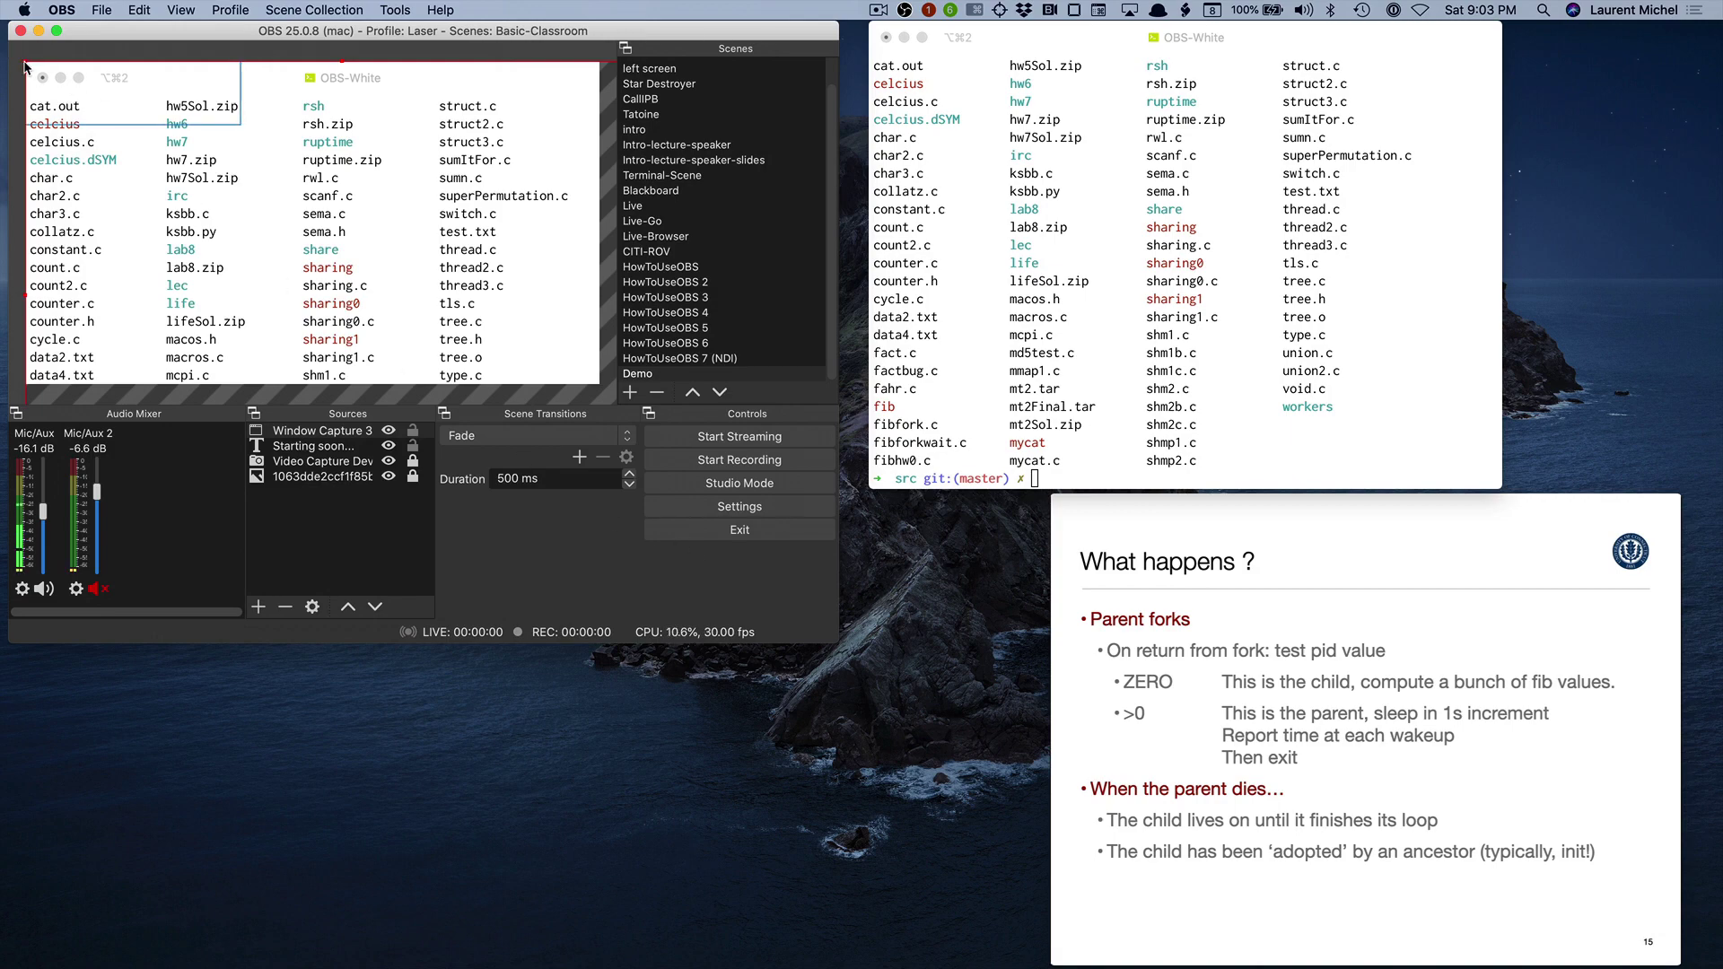
Resize the terminal capture and move it toward the lower right of the preview.
left_click_drag(26, 67, 308, 277)
left_click_drag(388, 324, 314, 104)
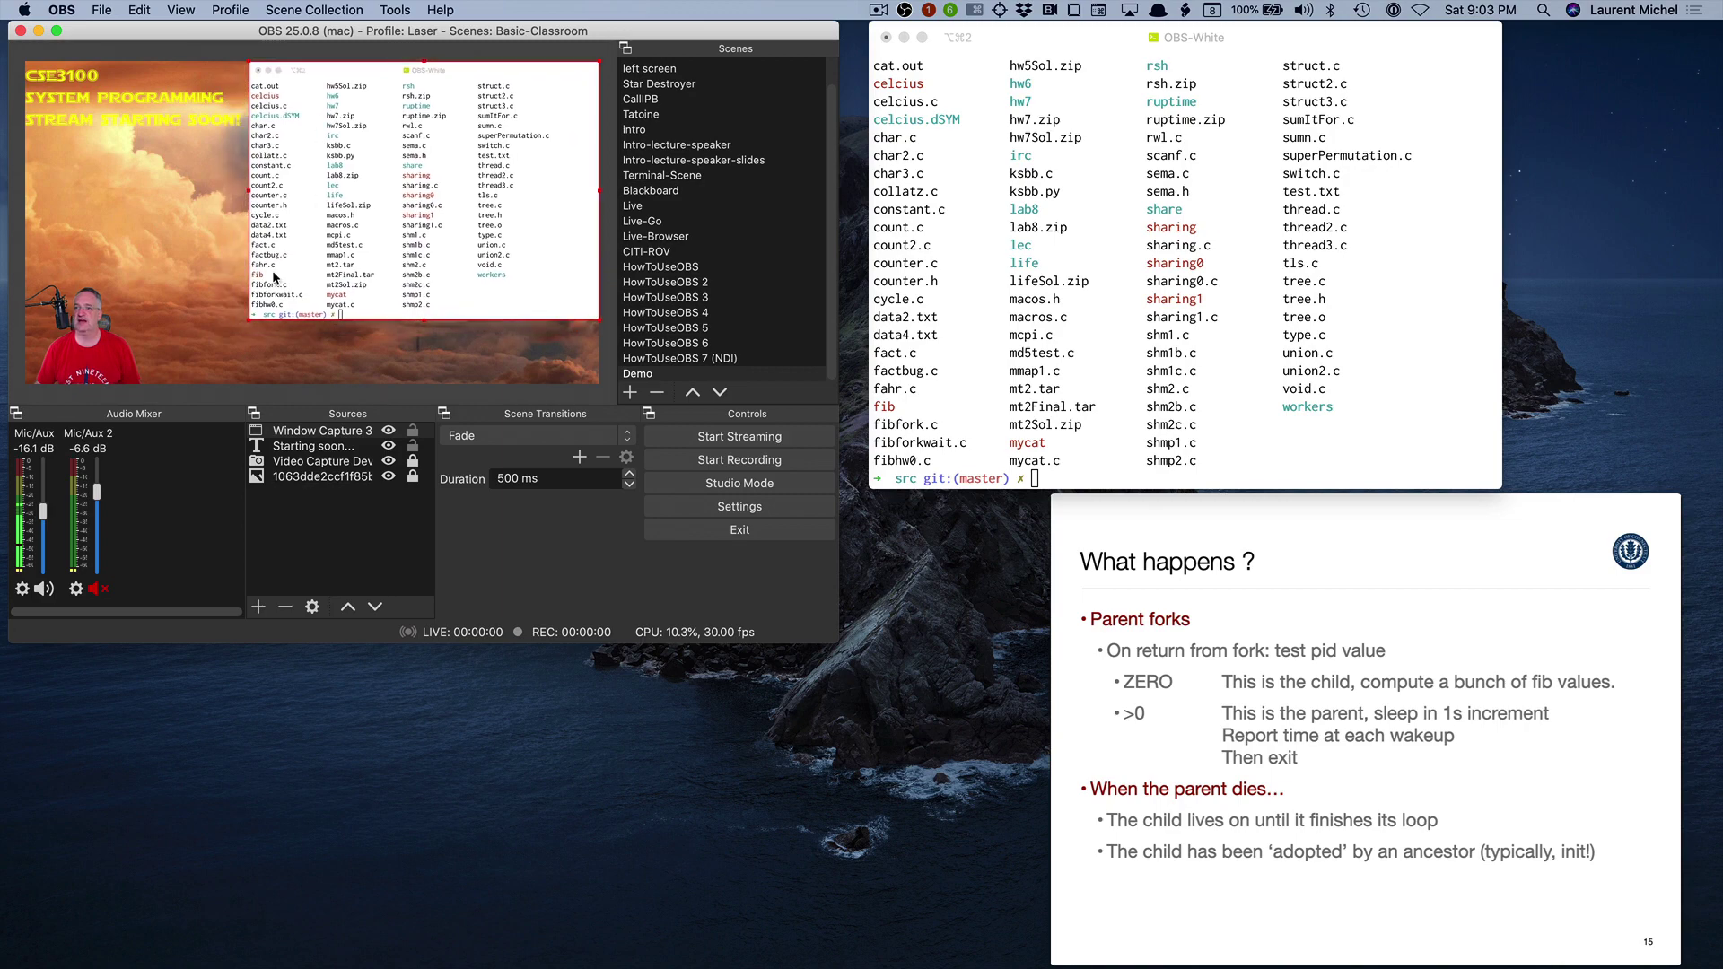
mouse_move(248, 320)
left_mouse_down()
mouse_move(167, 373)
mouse_move(273, 304)
left_mouse_up()
left_click_drag(384, 155, 247, 219)
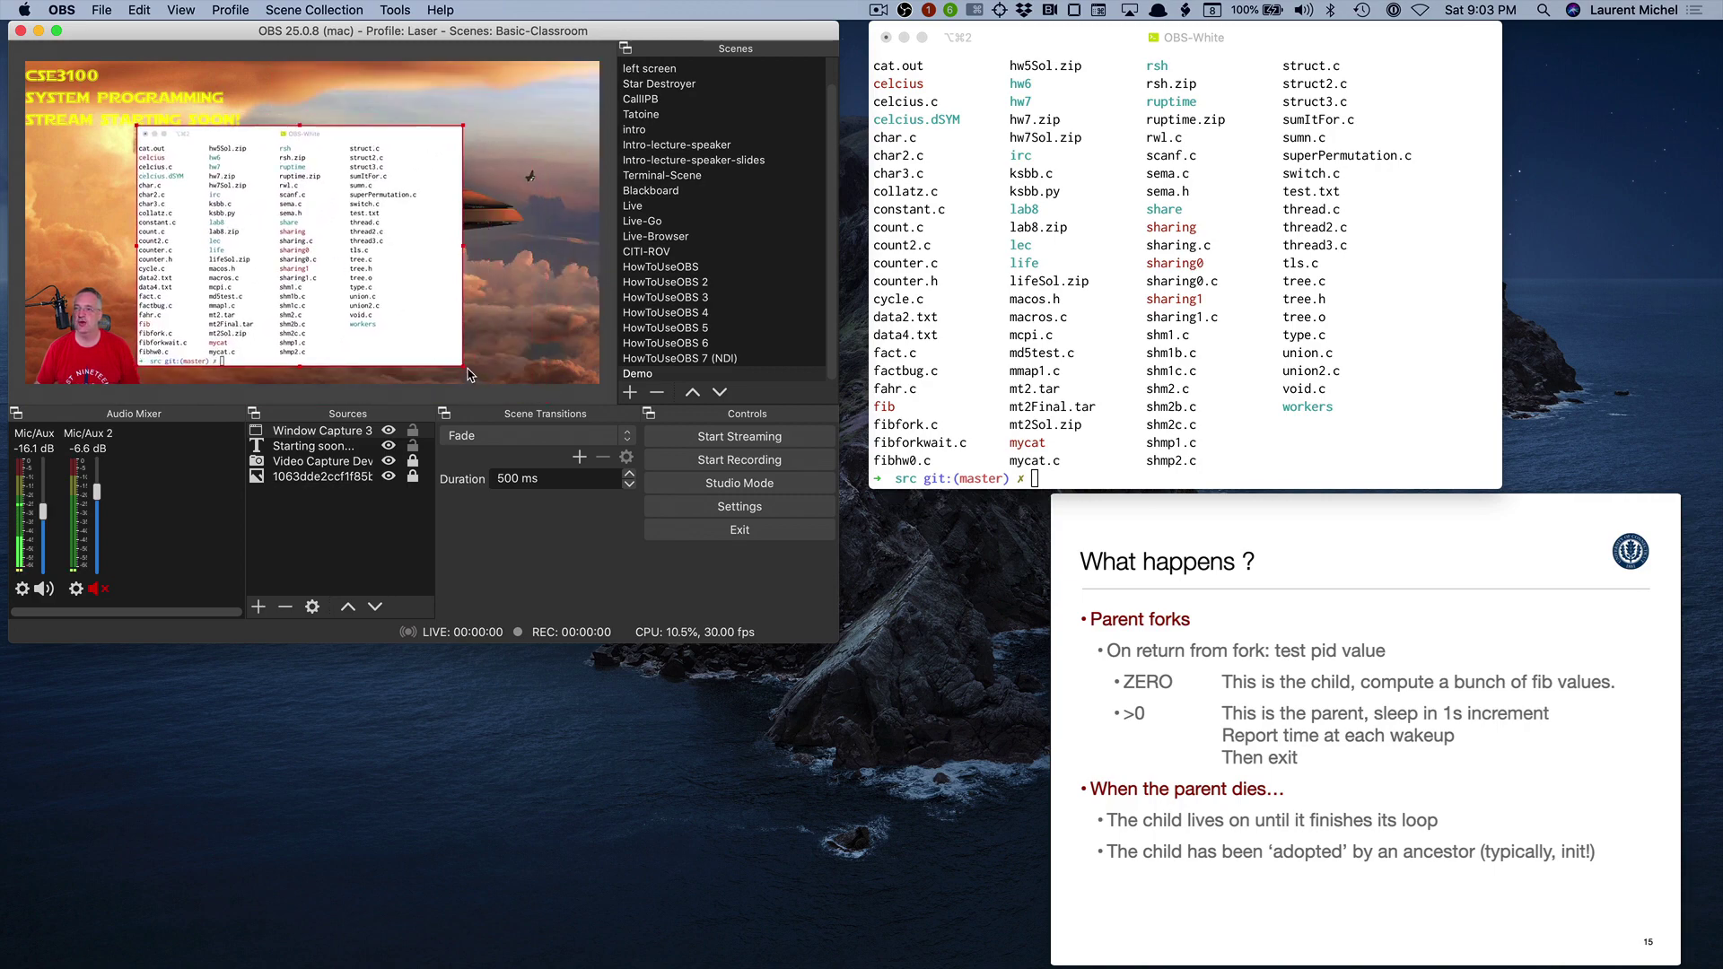
left_click_drag(464, 373, 489, 388)
left_click_drag(352, 320, 462, 326)
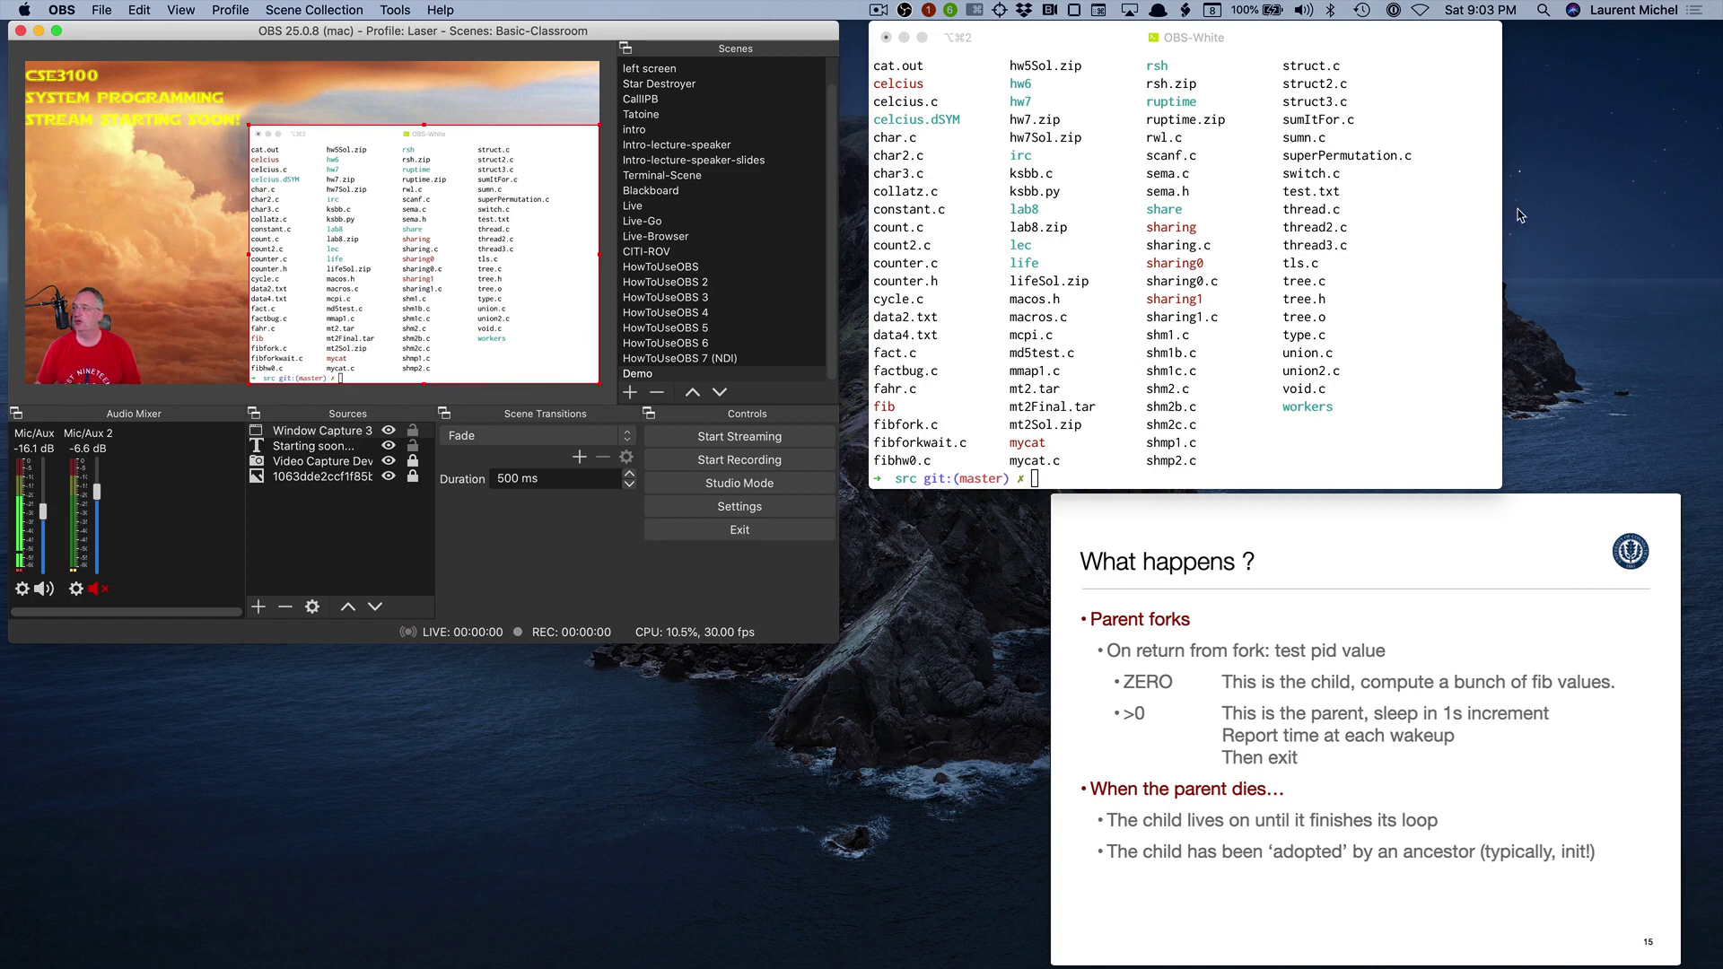
Widen the iTerm2 window and shift its capture left beside the webcam.
left_click(1503, 216)
left_click_drag(1503, 213, 1688, 237)
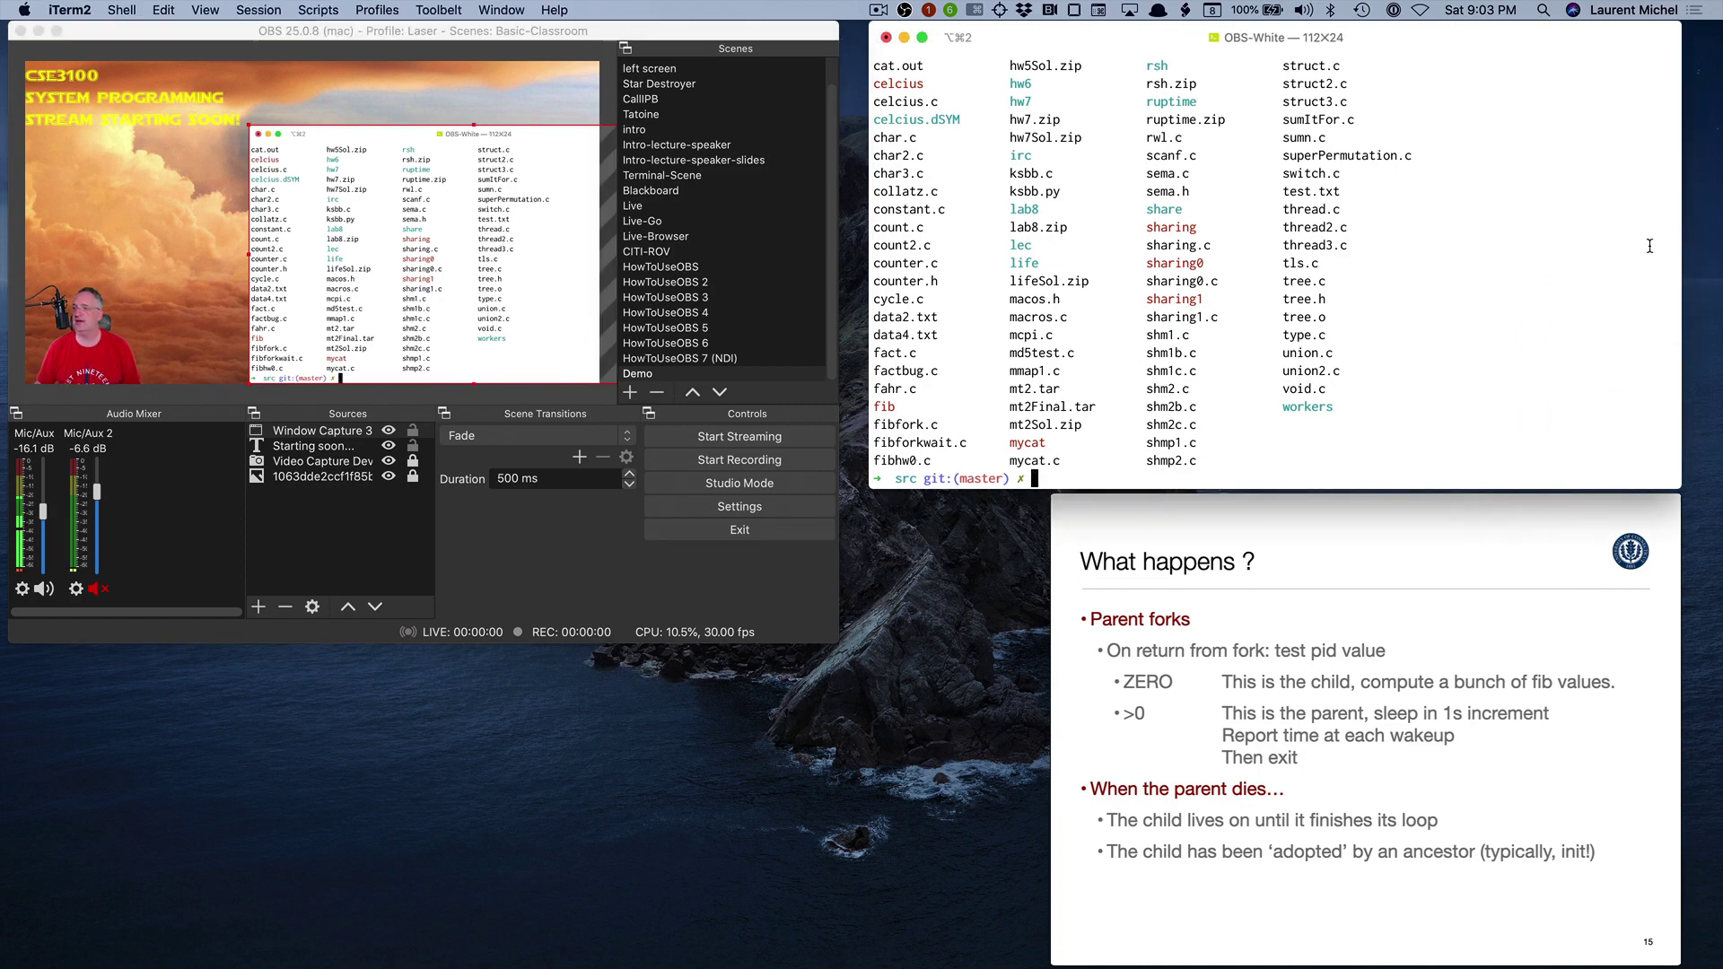
left_click(461, 284)
left_click_drag(461, 283, 357, 287)
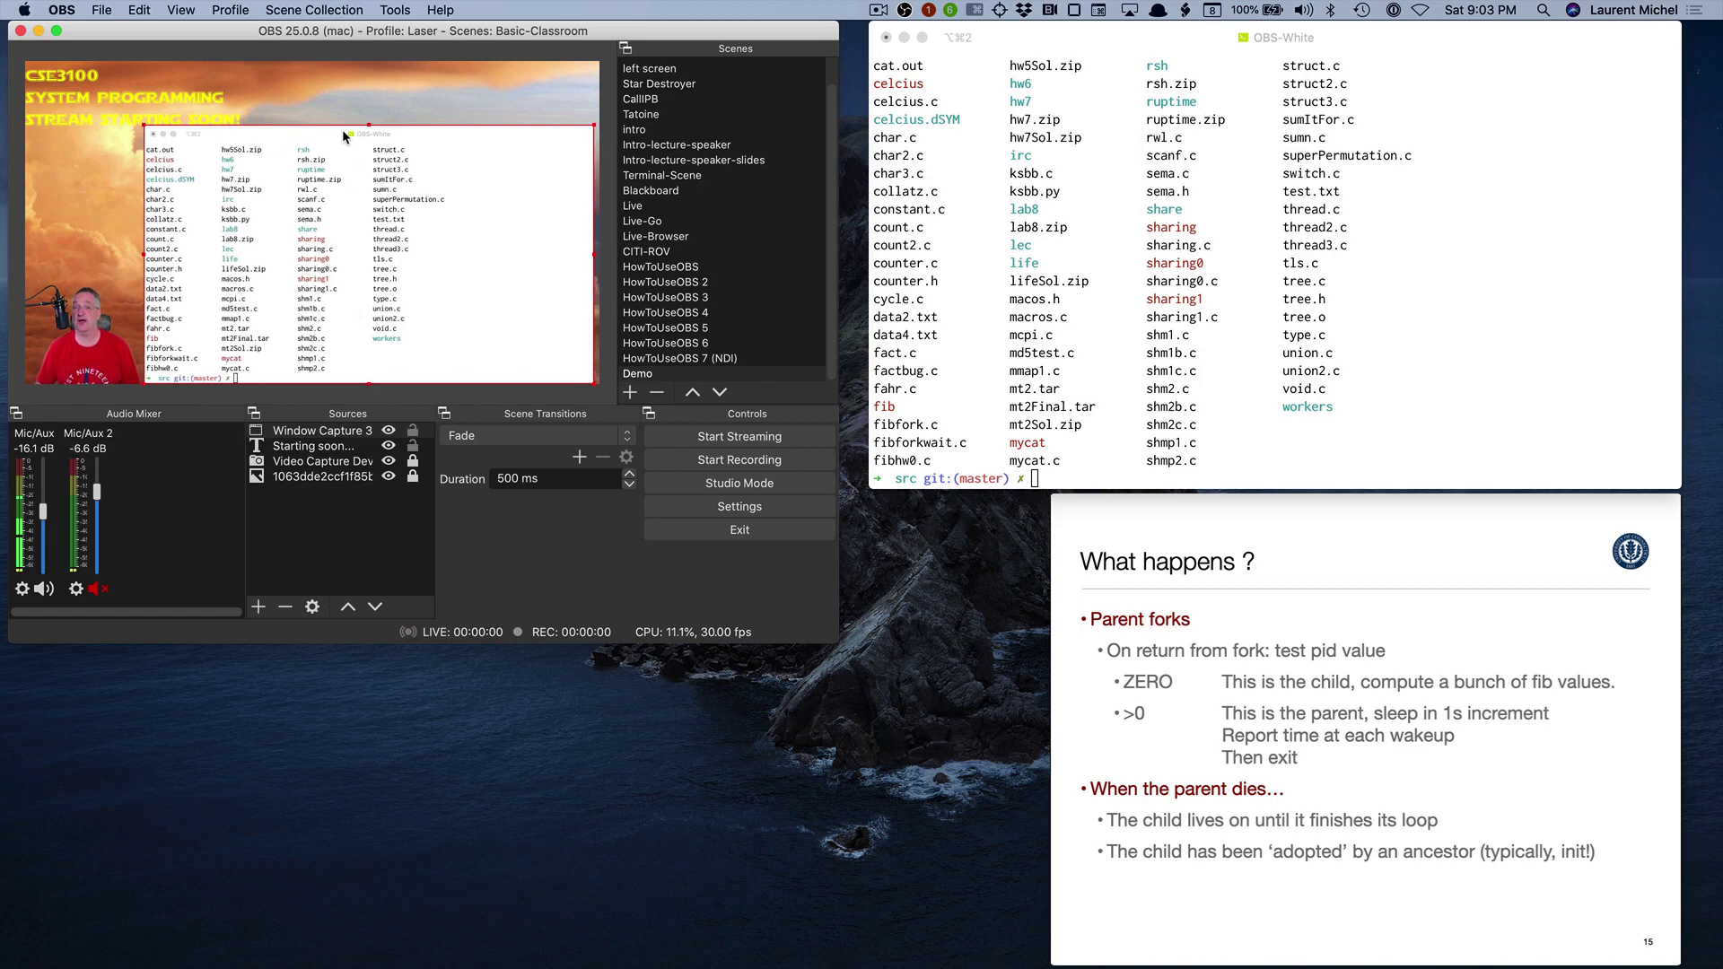
List the directory with ls and open power3.c in emacs.
left_click(1354, 323)
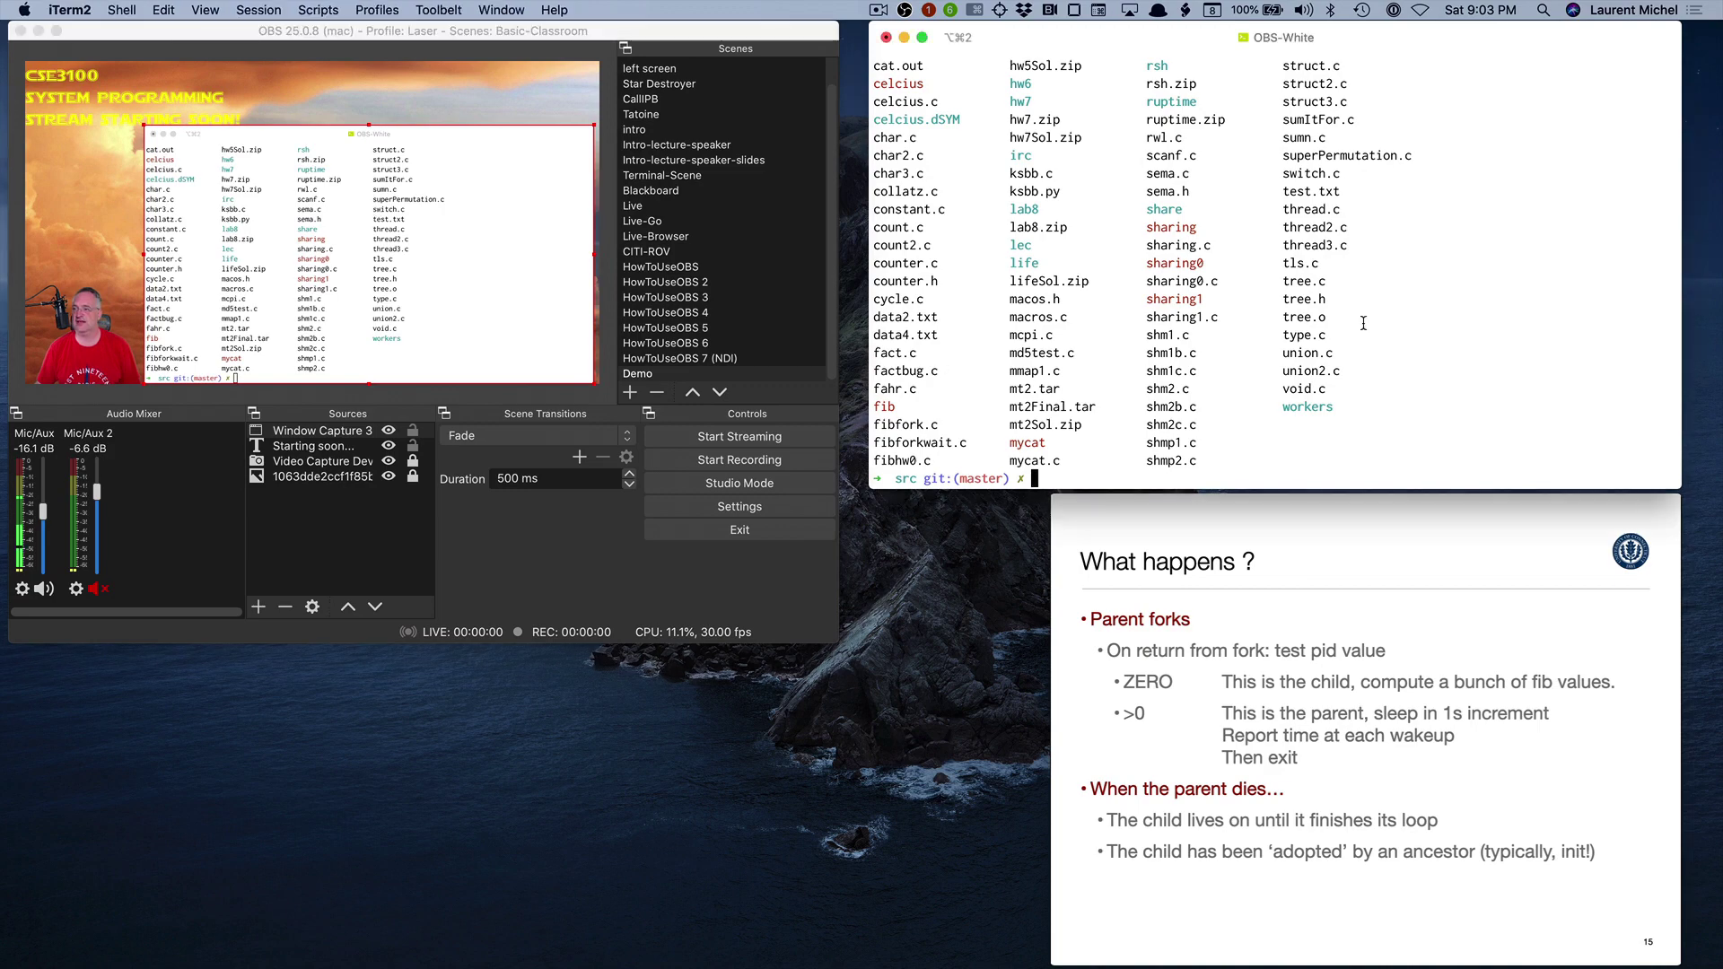
type("ls")
key("Return")
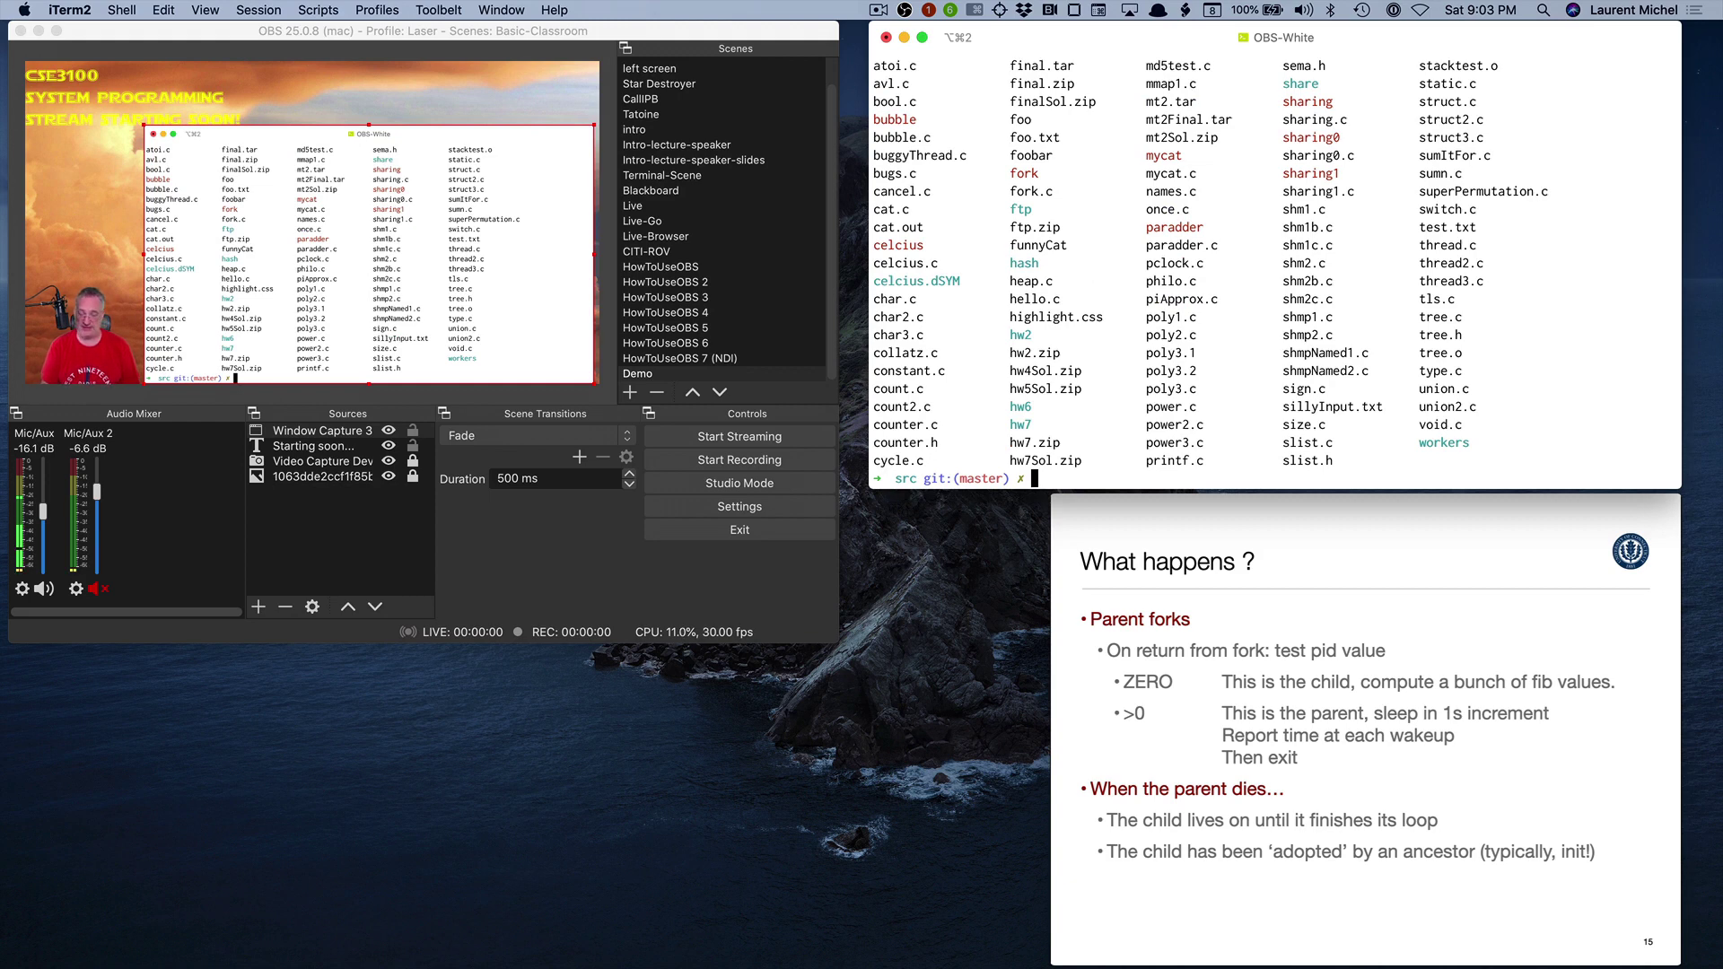
type("emacs")
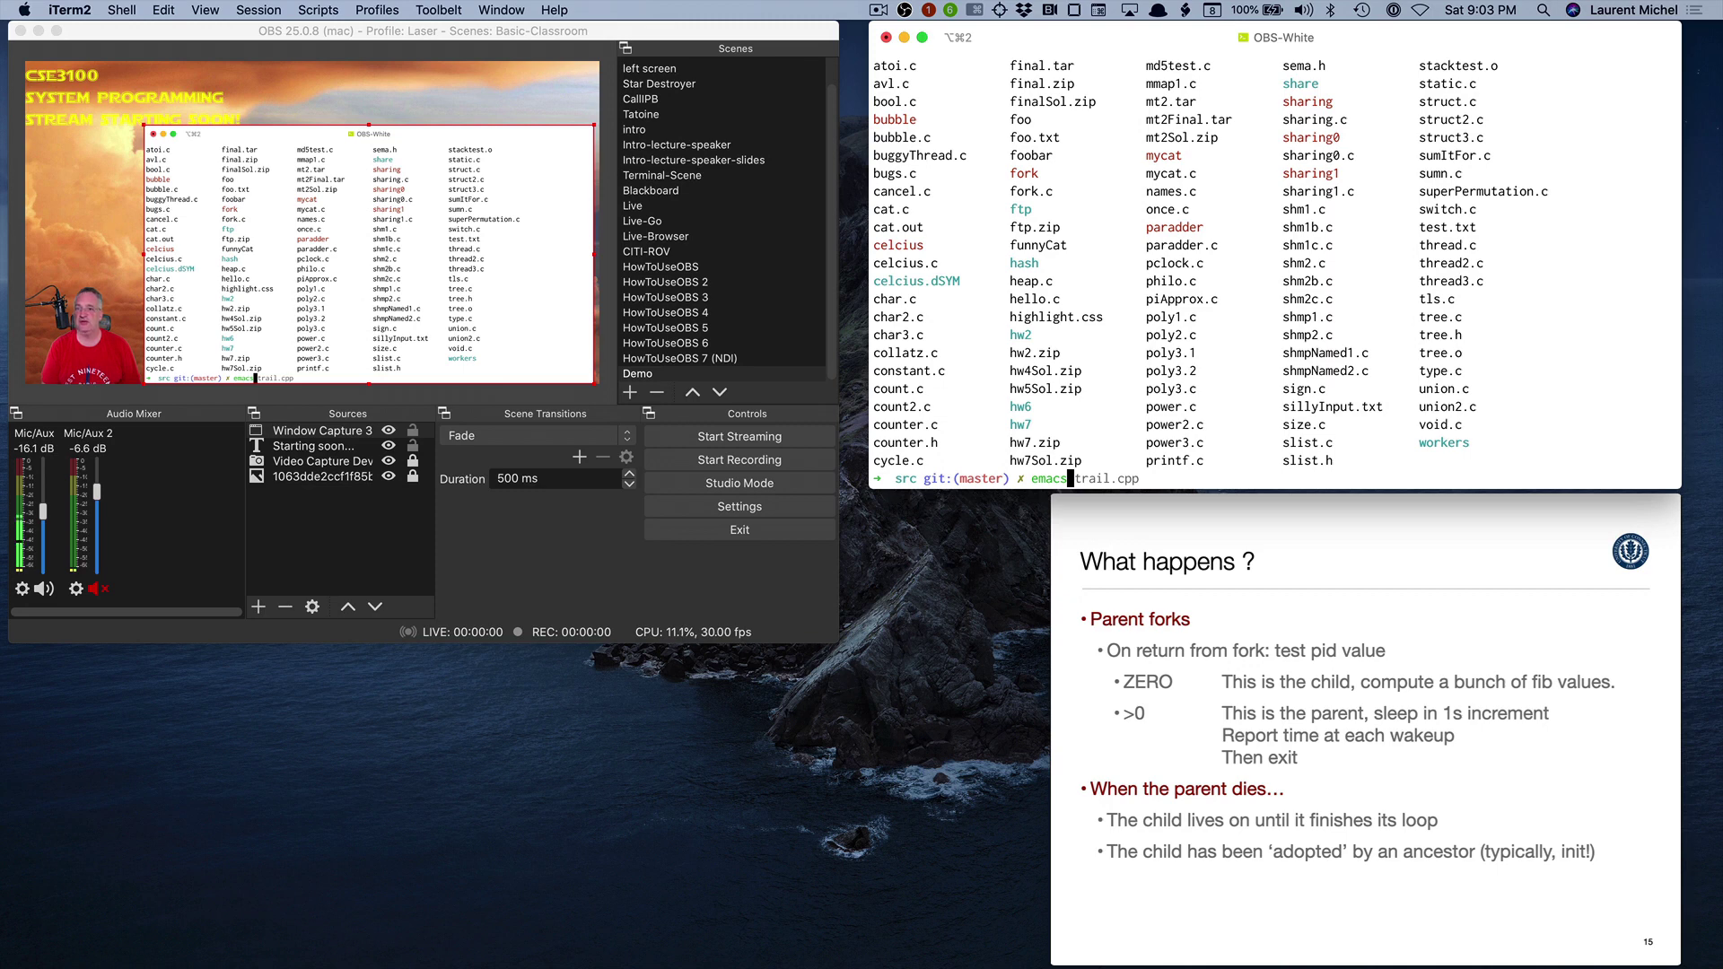
type("power3.c")
key("Return")
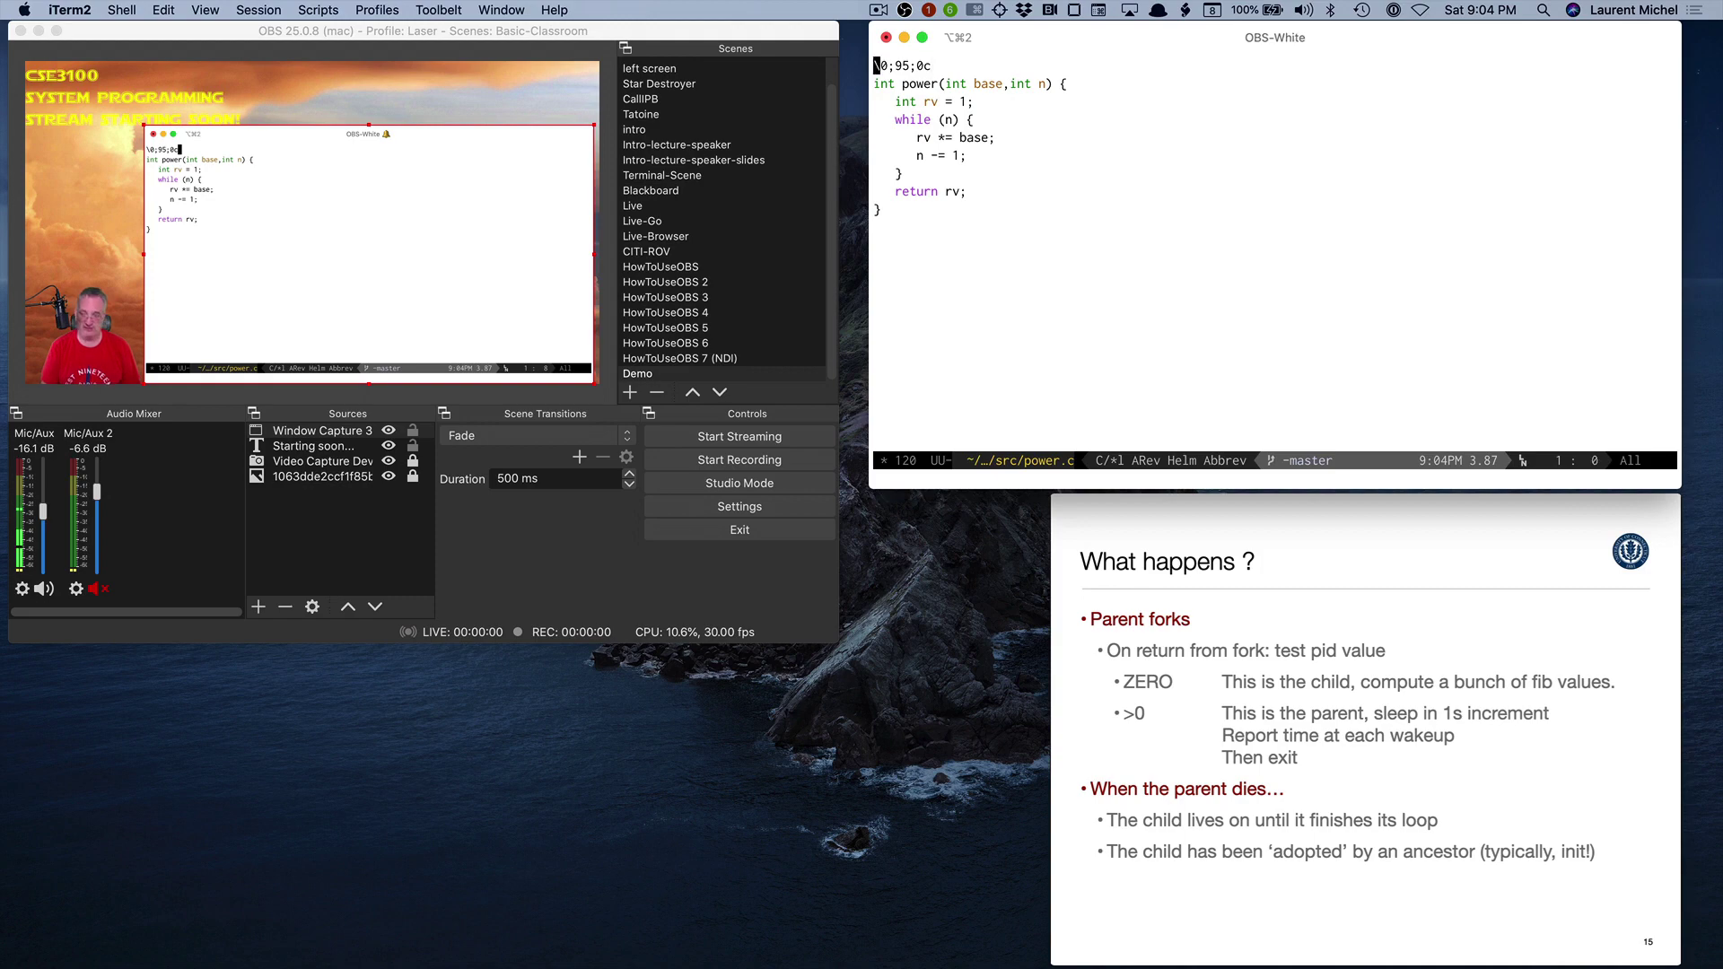
Delete the stray first-line characters, save, suspend emacs with C-z, and resume with fg.
key("ctrl+a")
key("ctrl+k")
key("ctrl+x")
key("ctrl+s")
key("ctrl+z")
type("fg")
key("Return")
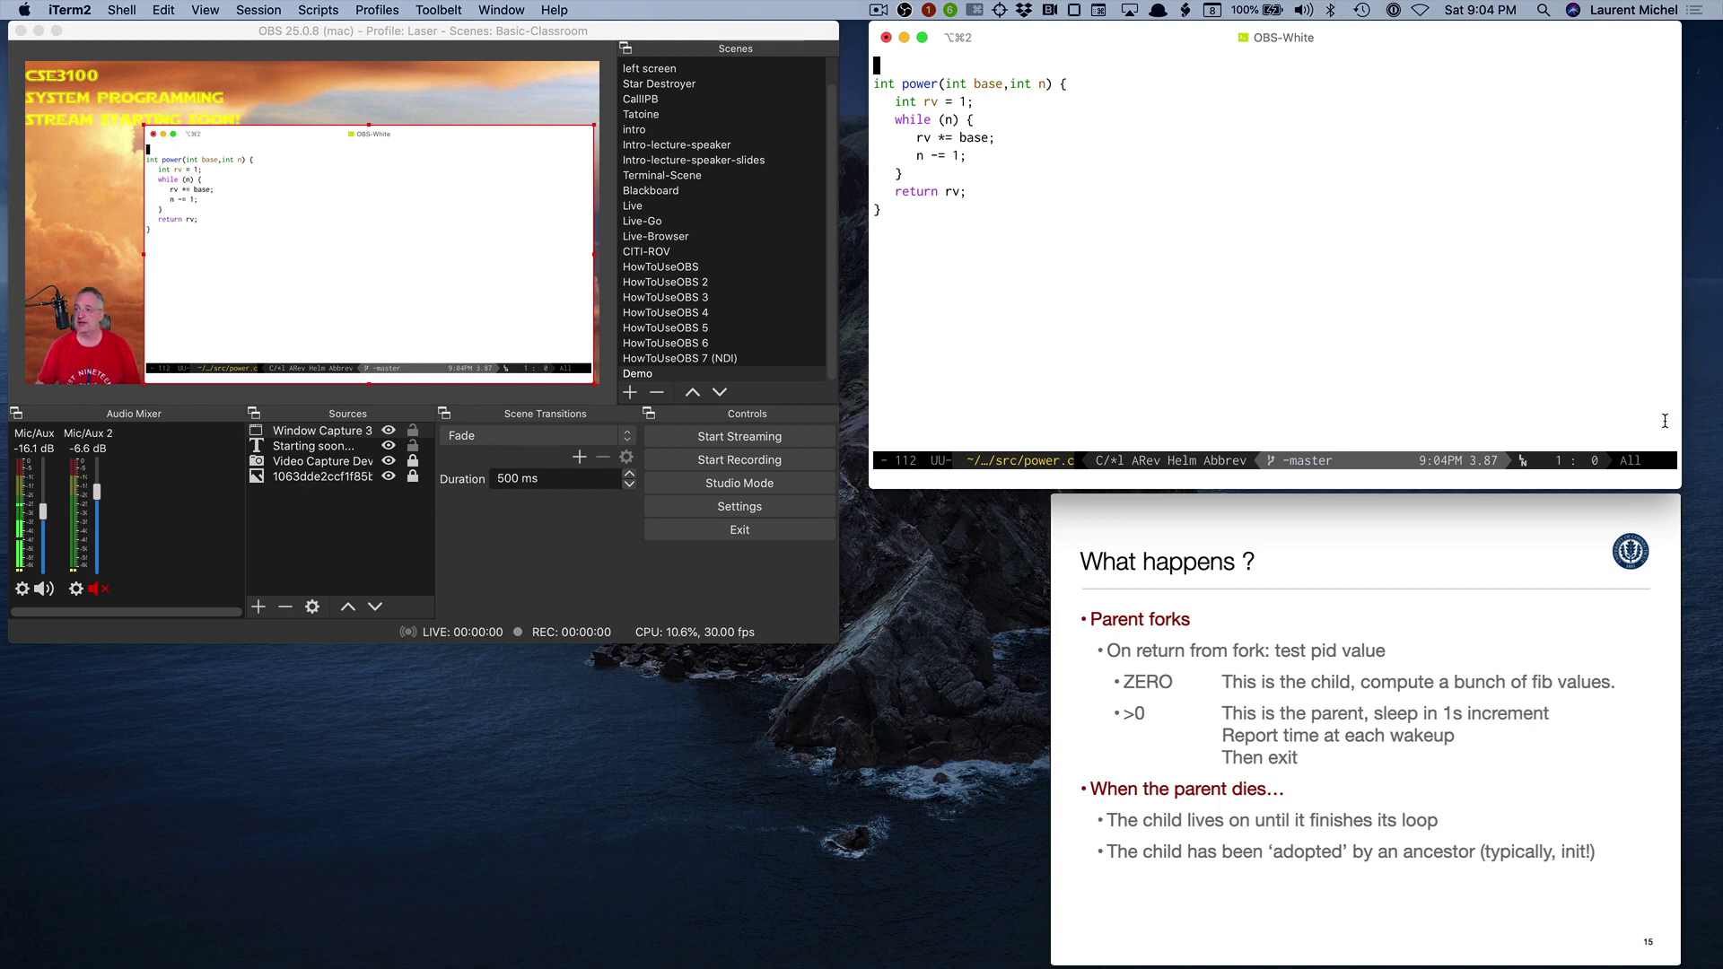
Duplicate the Demo scene under the name 'Demo 2' and clear the preview selection.
left_click(649, 375)
right_click(649, 379)
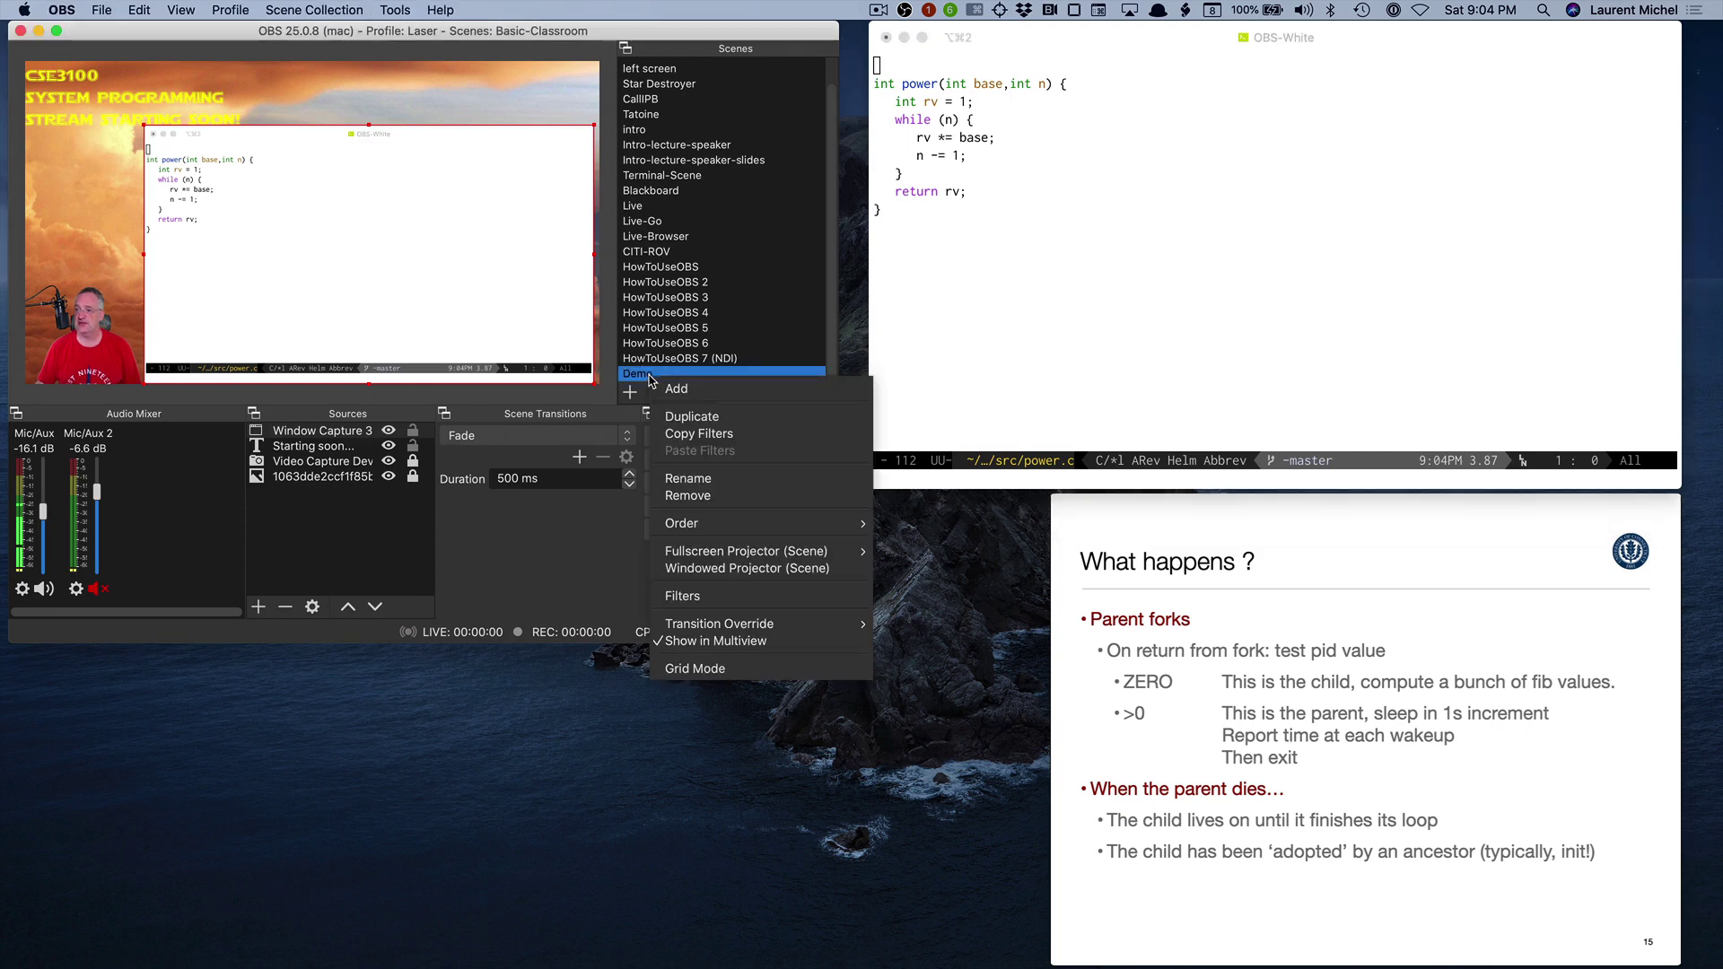
left_click(733, 422)
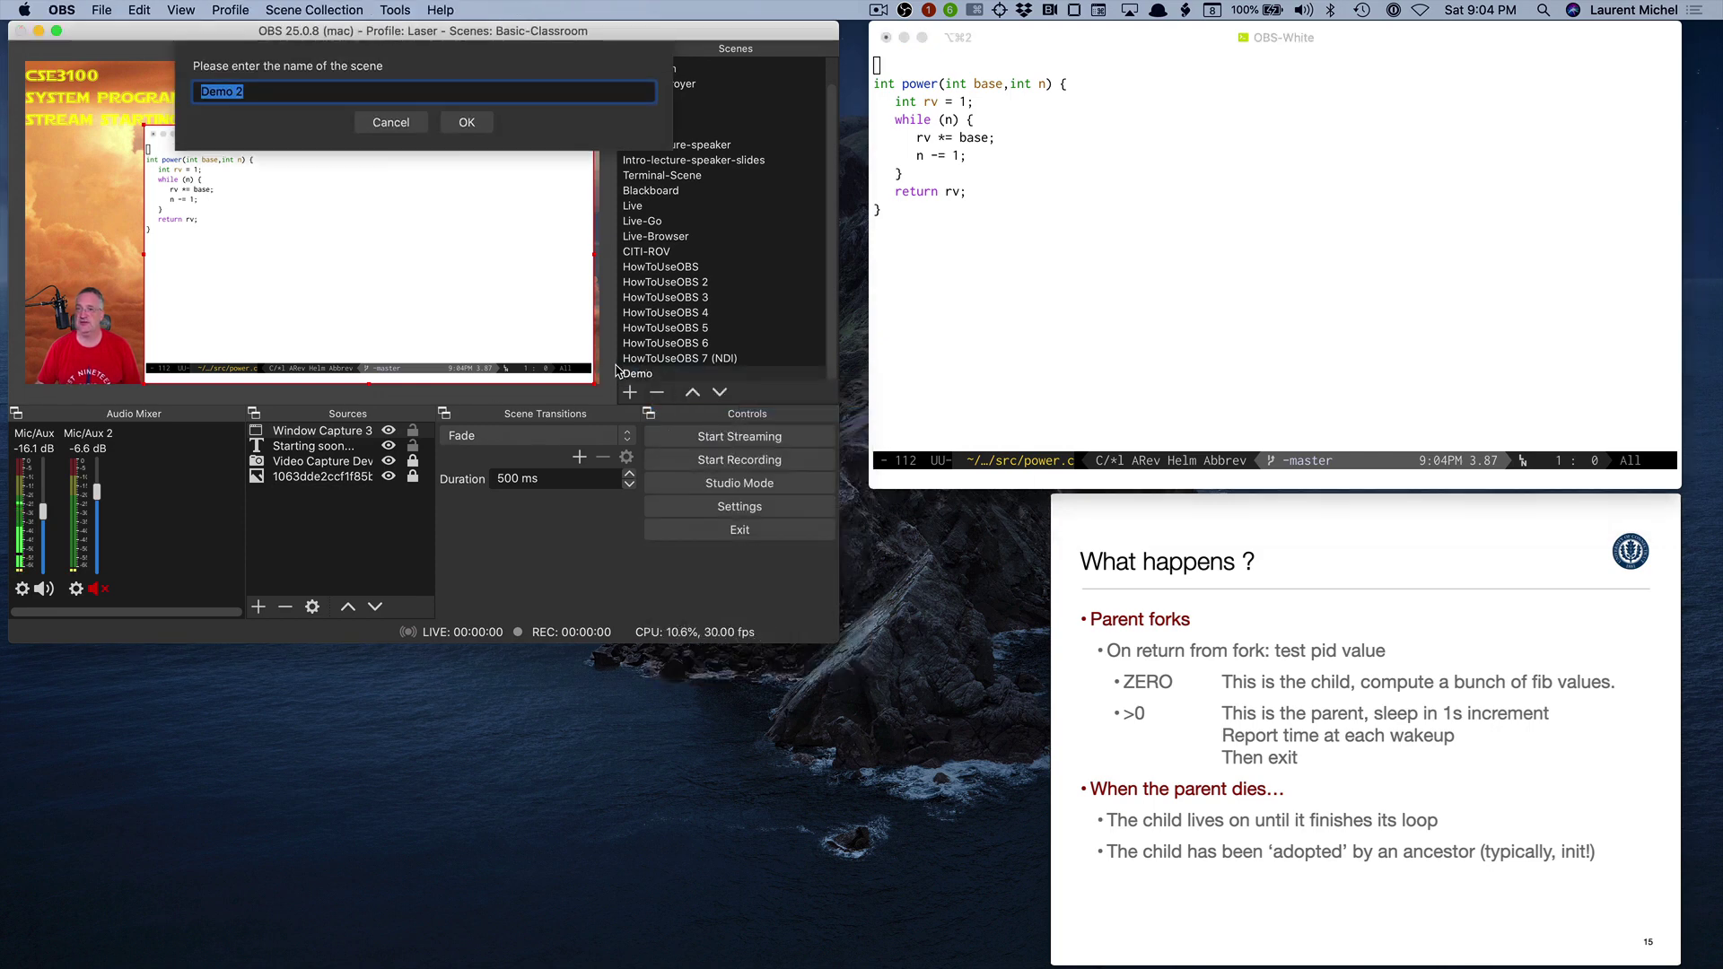
left_click(464, 108)
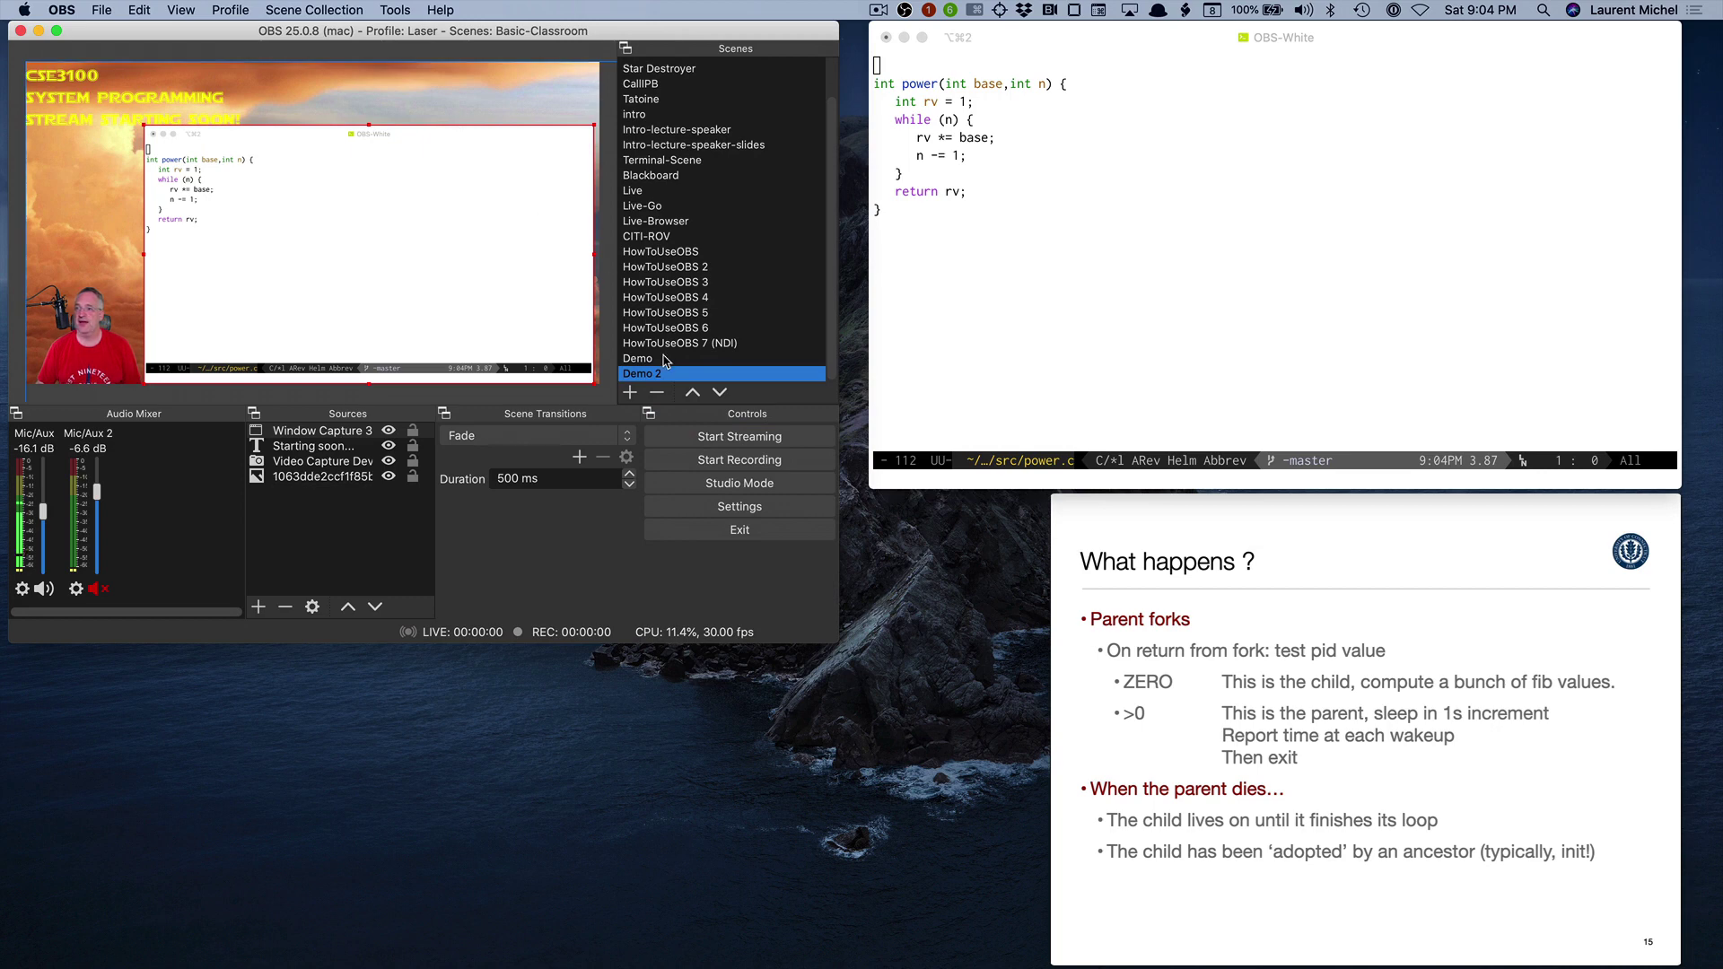
left_click(437, 334)
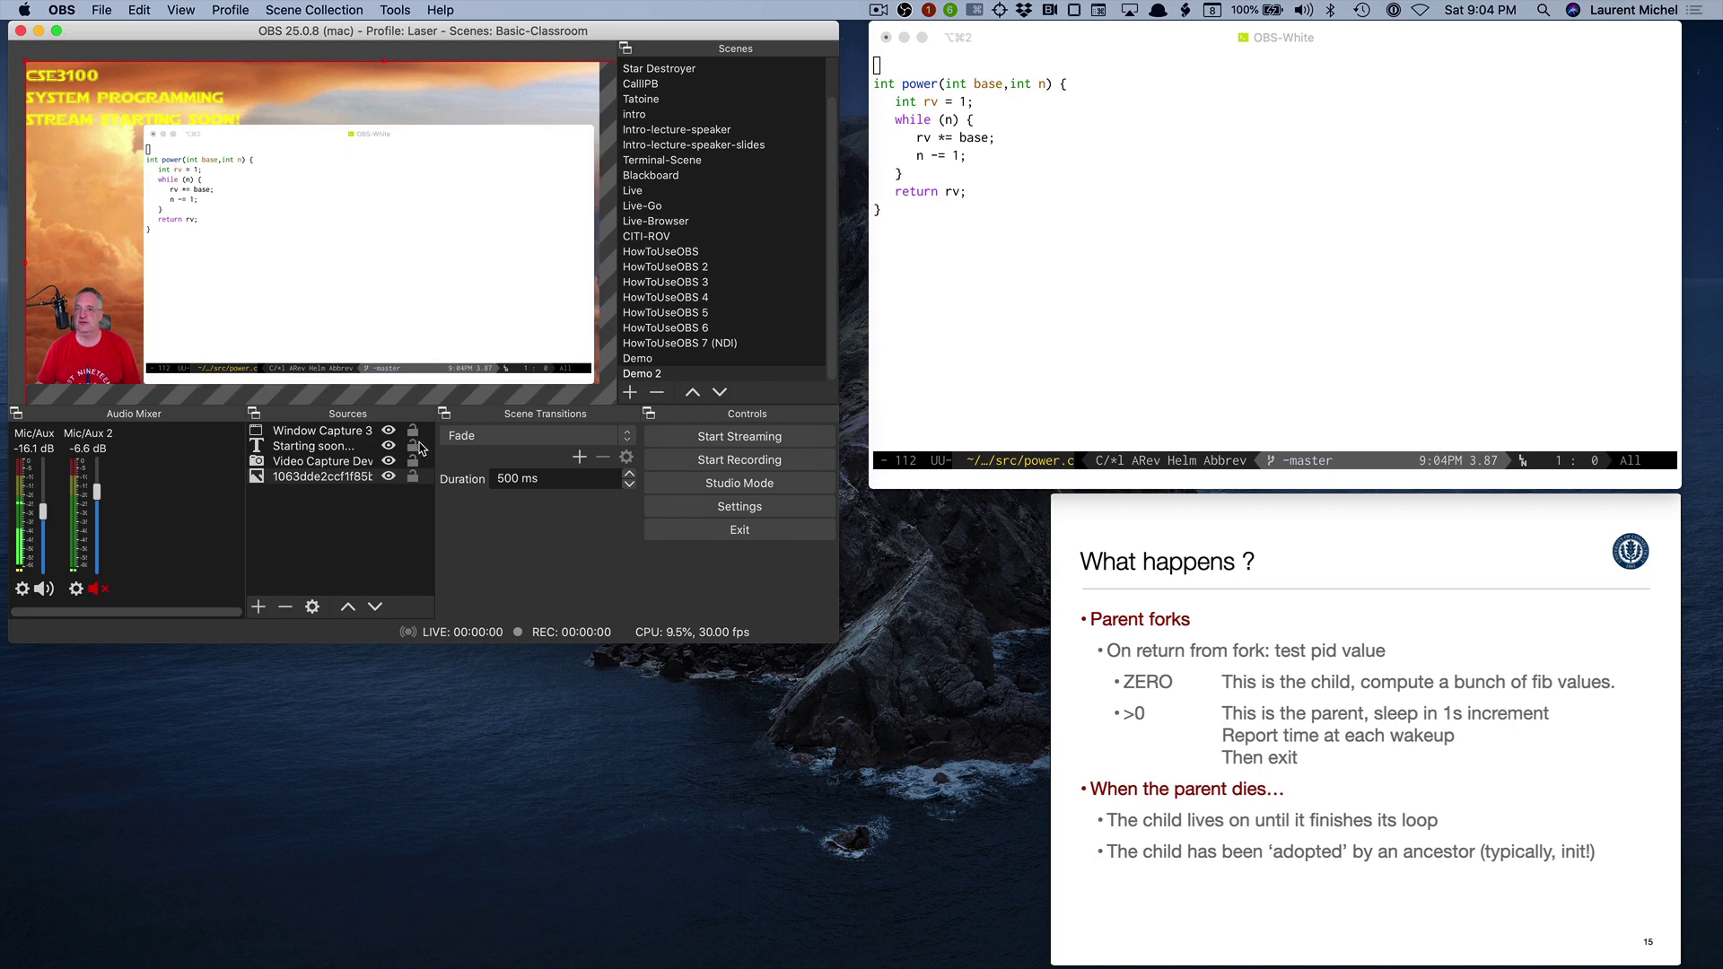
Remove the terminal source Window Capture 3 from Demo 2, then bring the Keynote window forward.
left_click(330, 434)
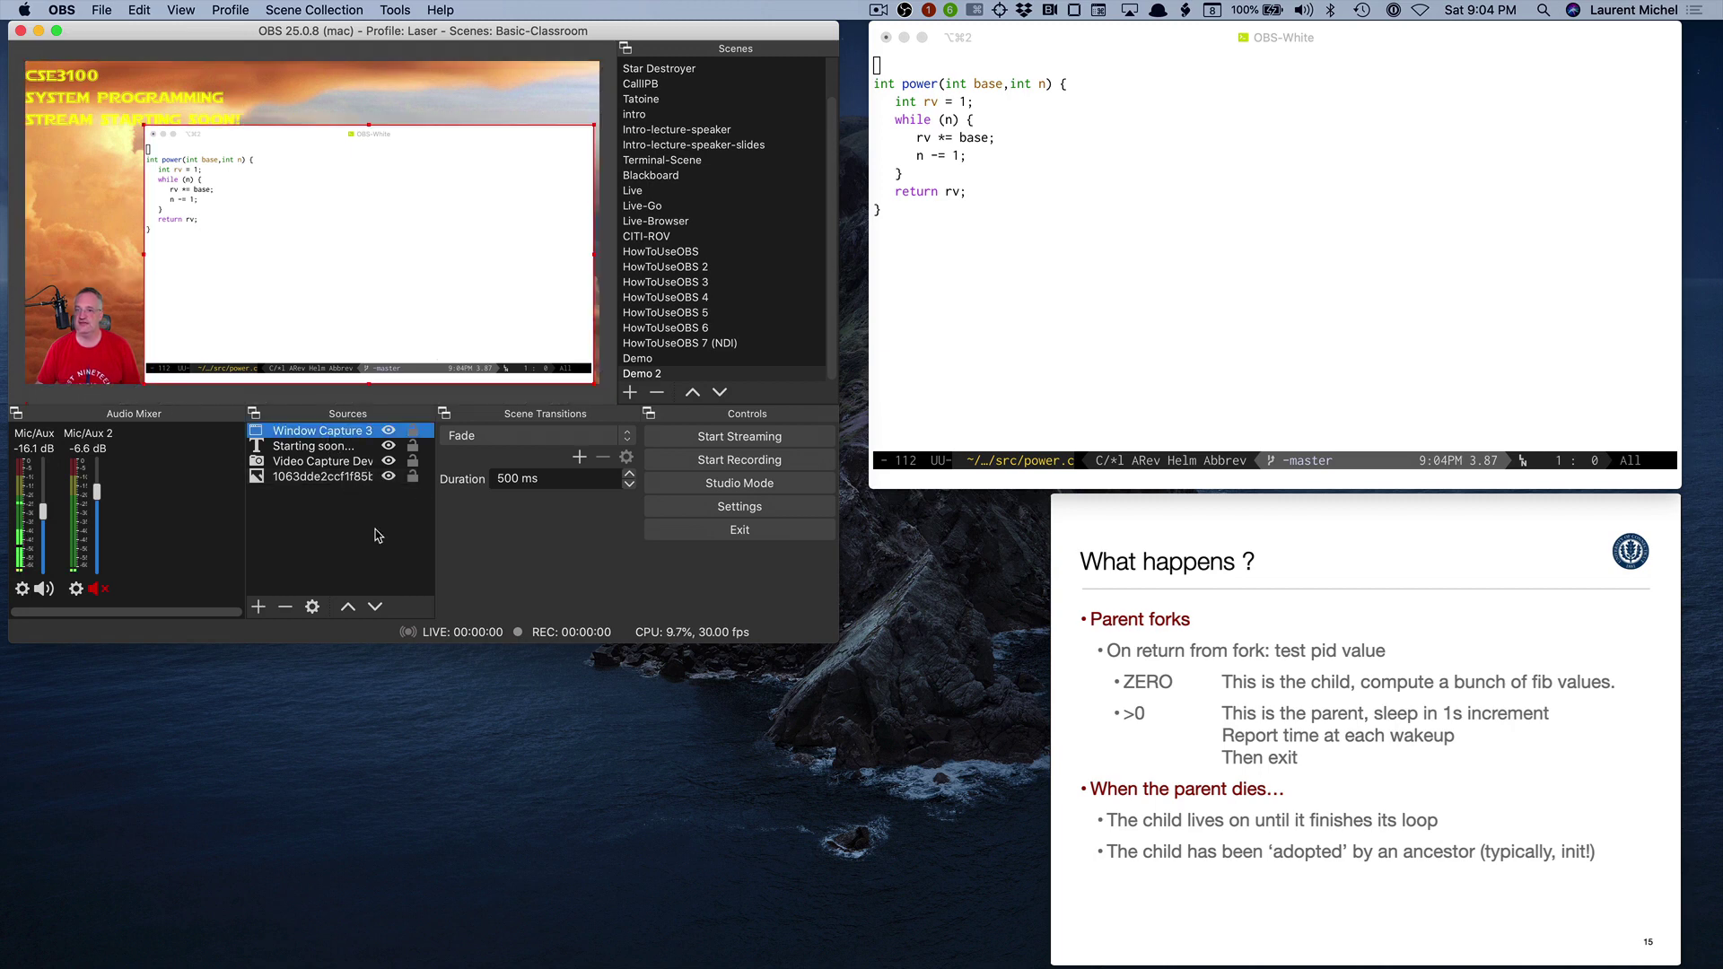
left_click(284, 608)
left_click(545, 334)
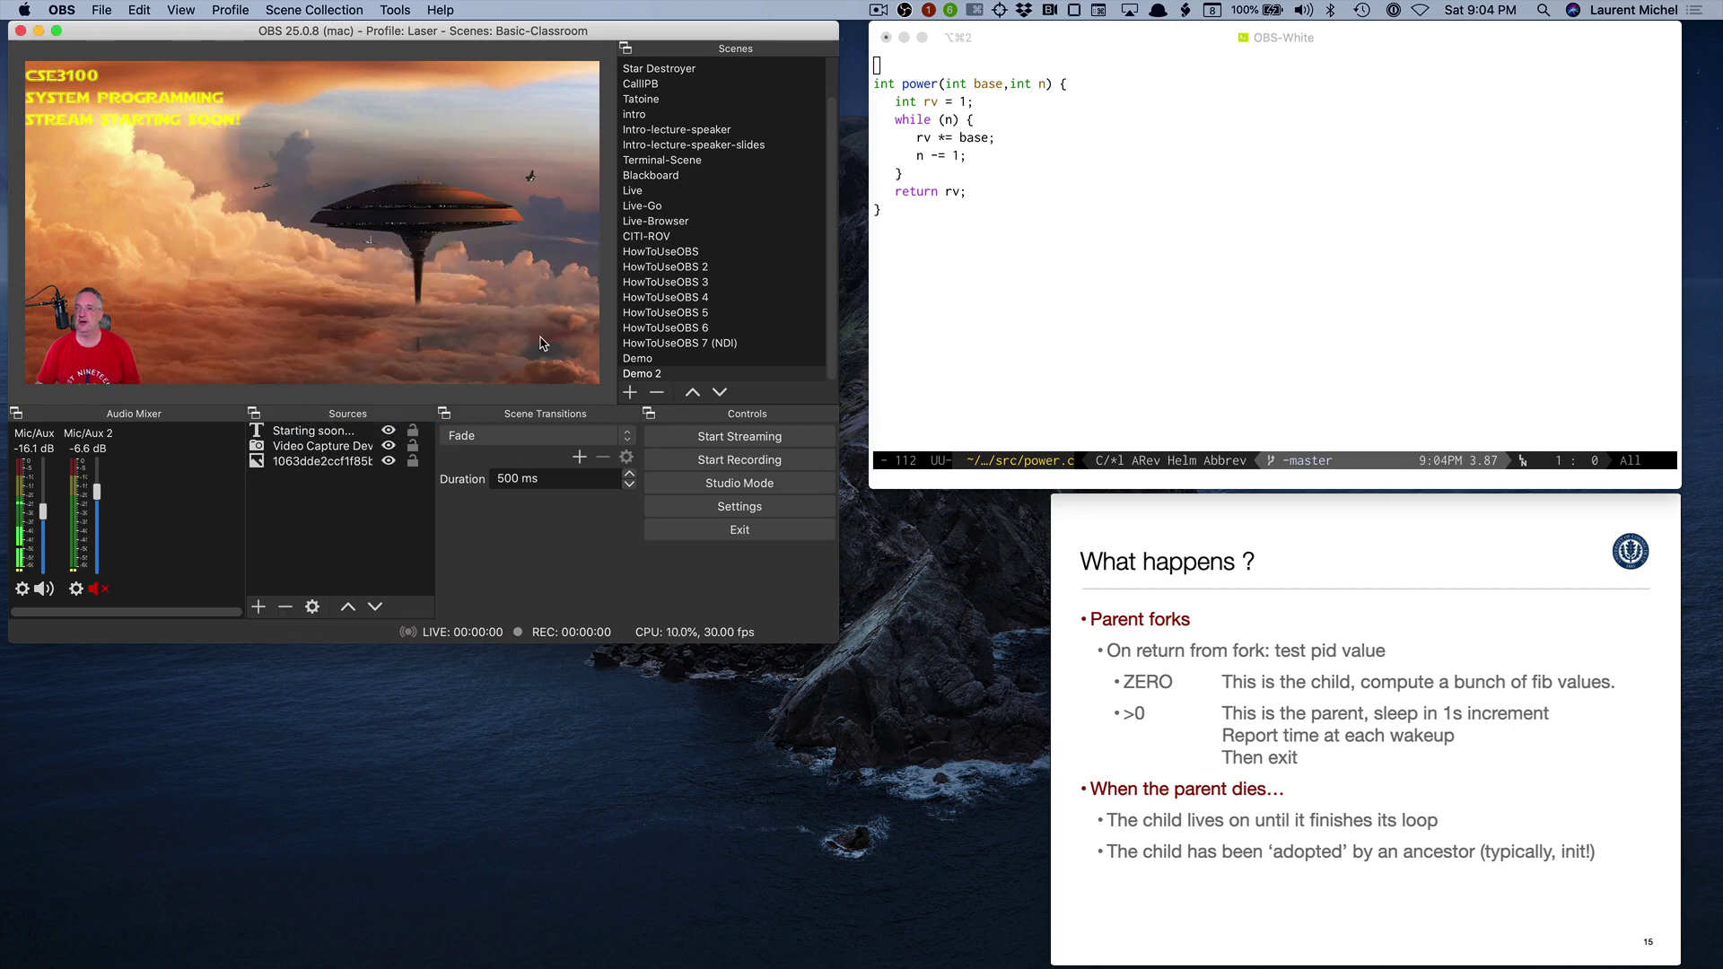
left_click(1254, 740)
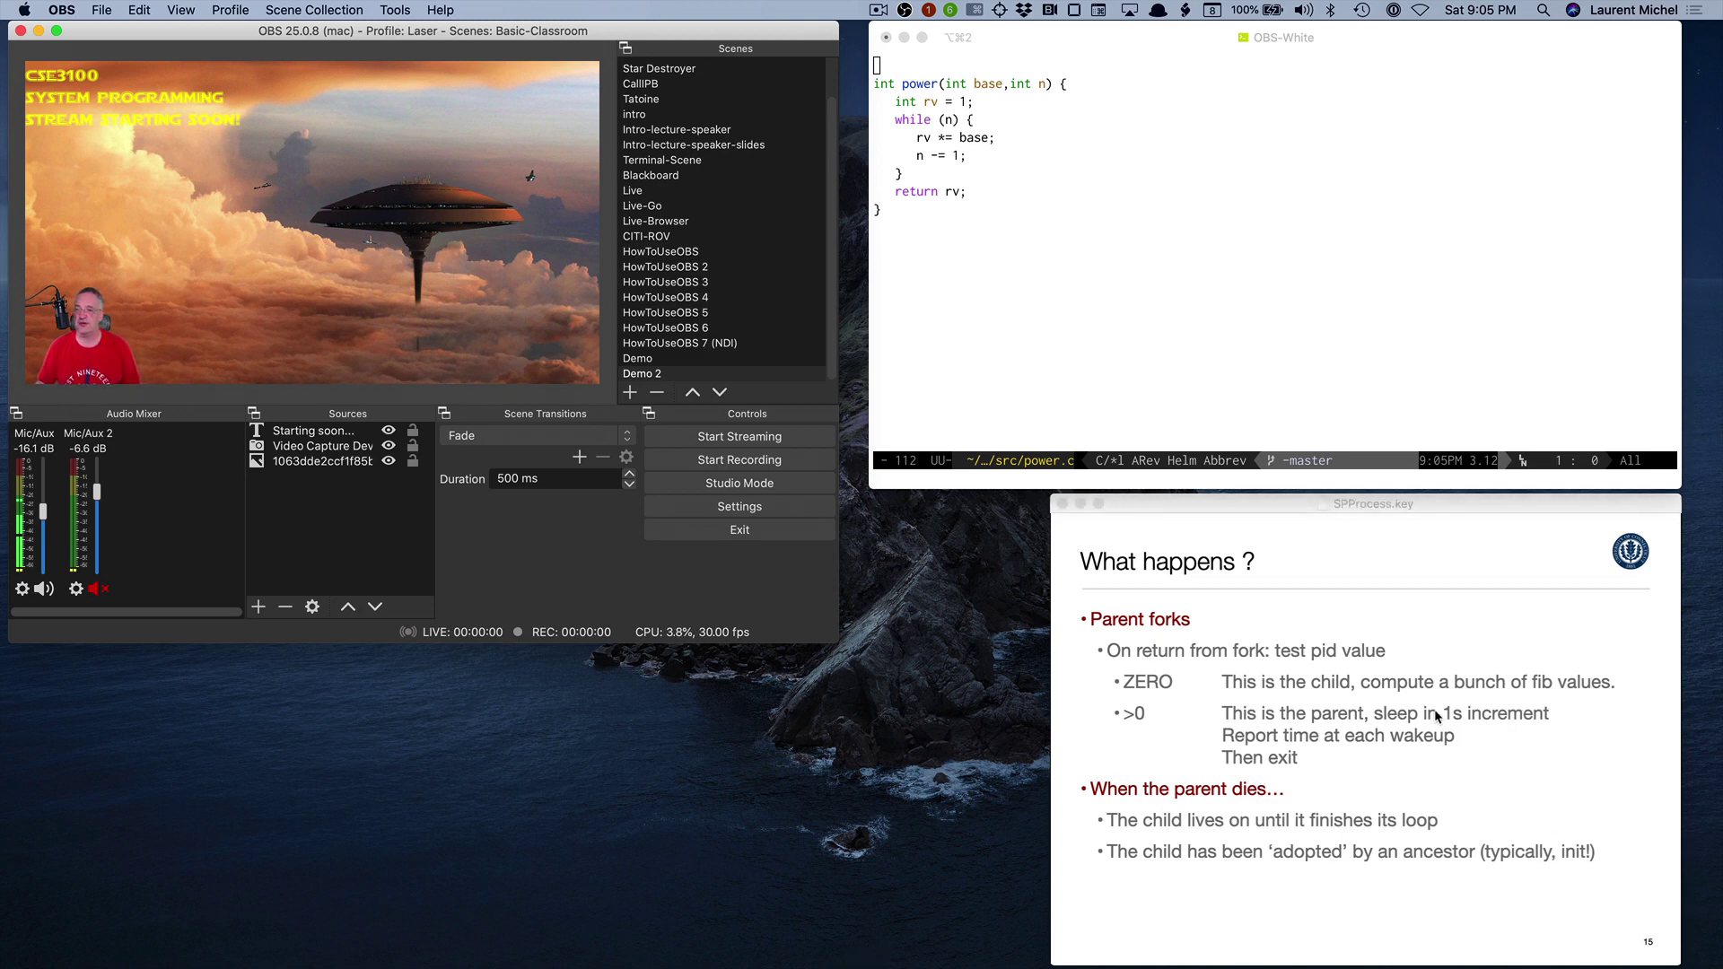
Add Display Capture 2 on Display 1, cropped to the [Keynote] SPProcess.key window.
left_click(259, 607)
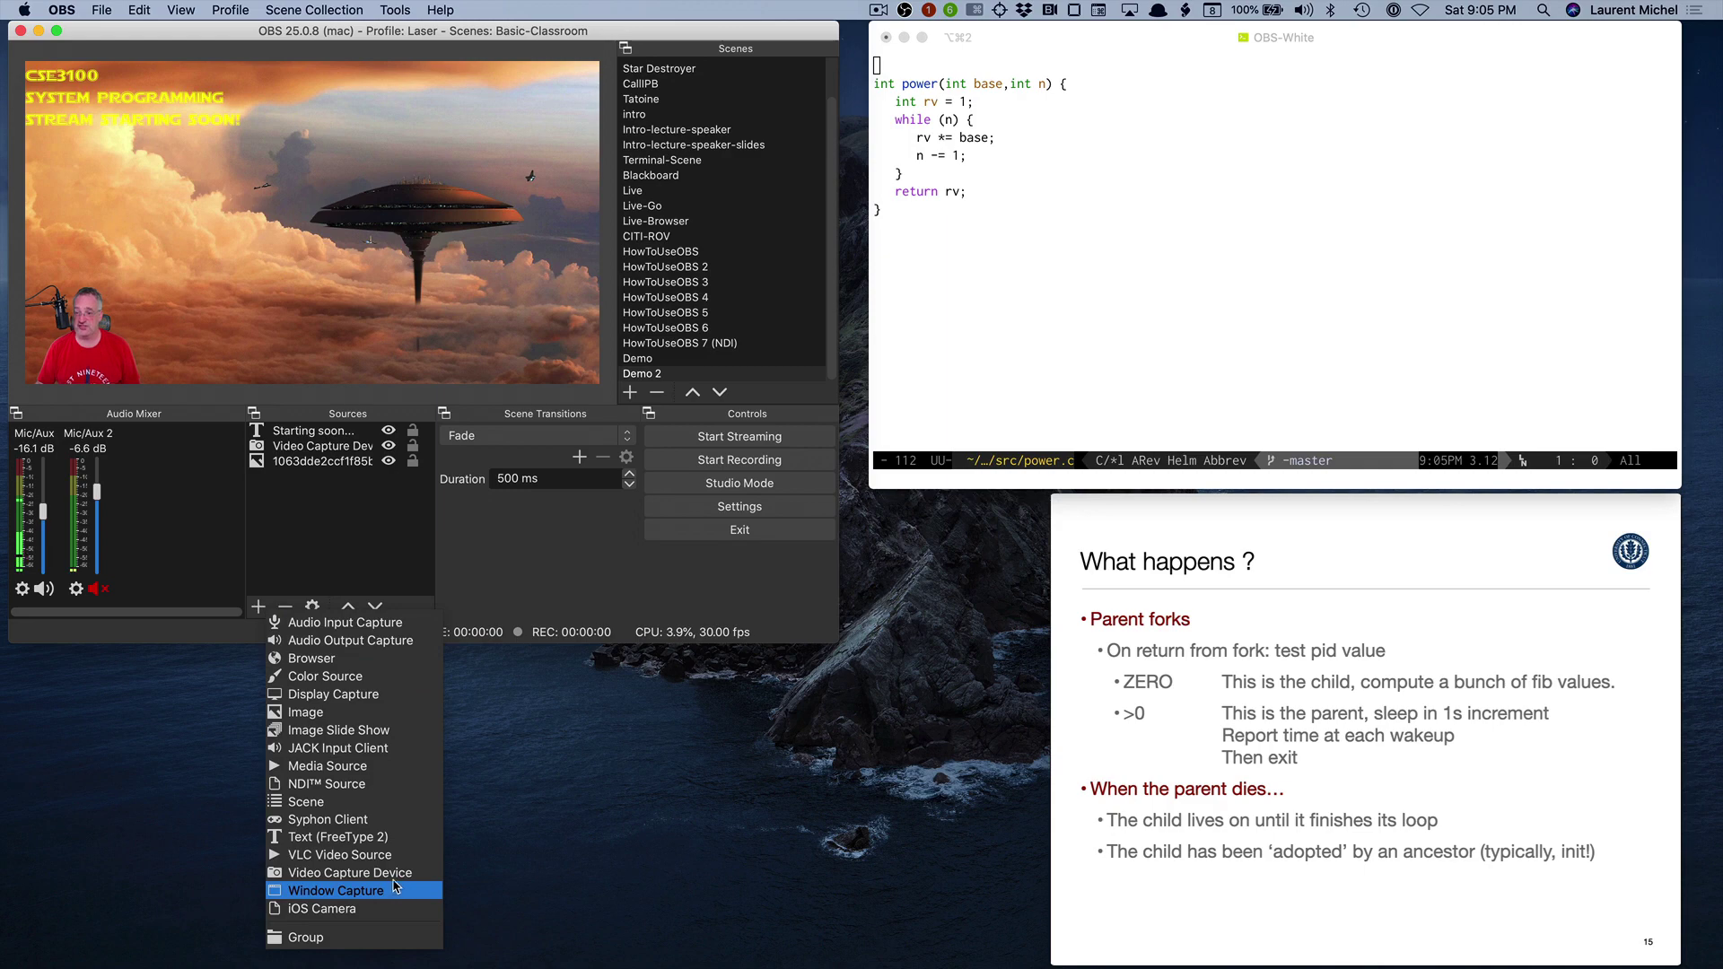
left_click(339, 696)
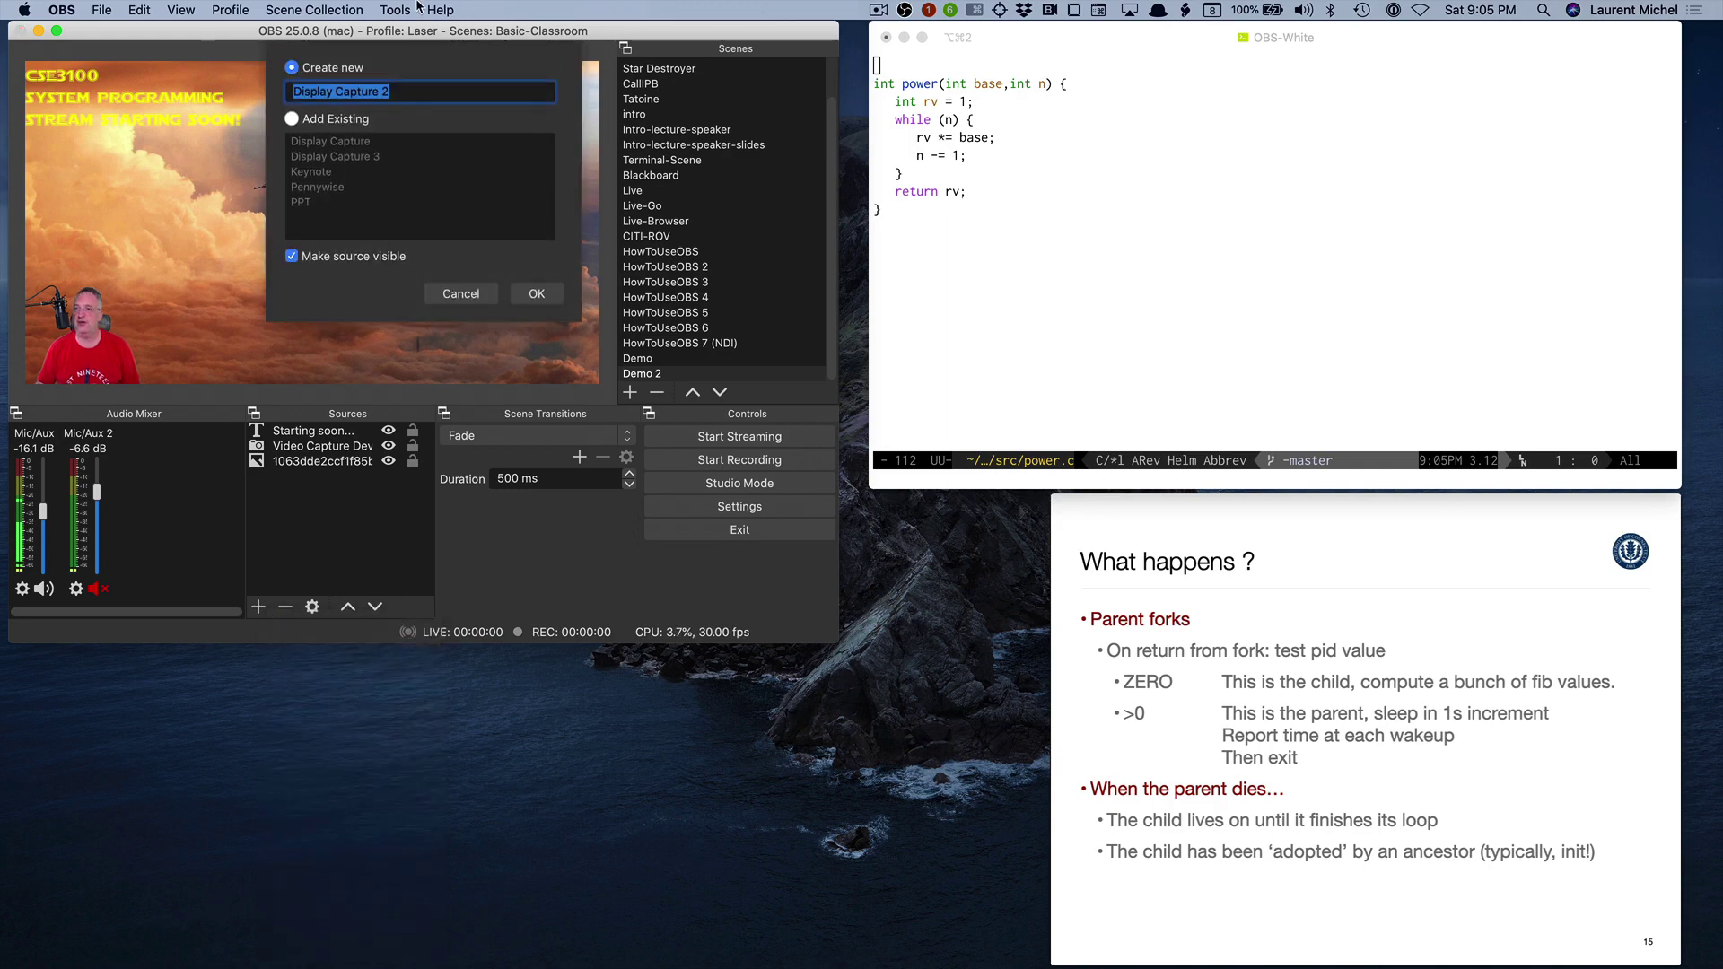
left_click(538, 296)
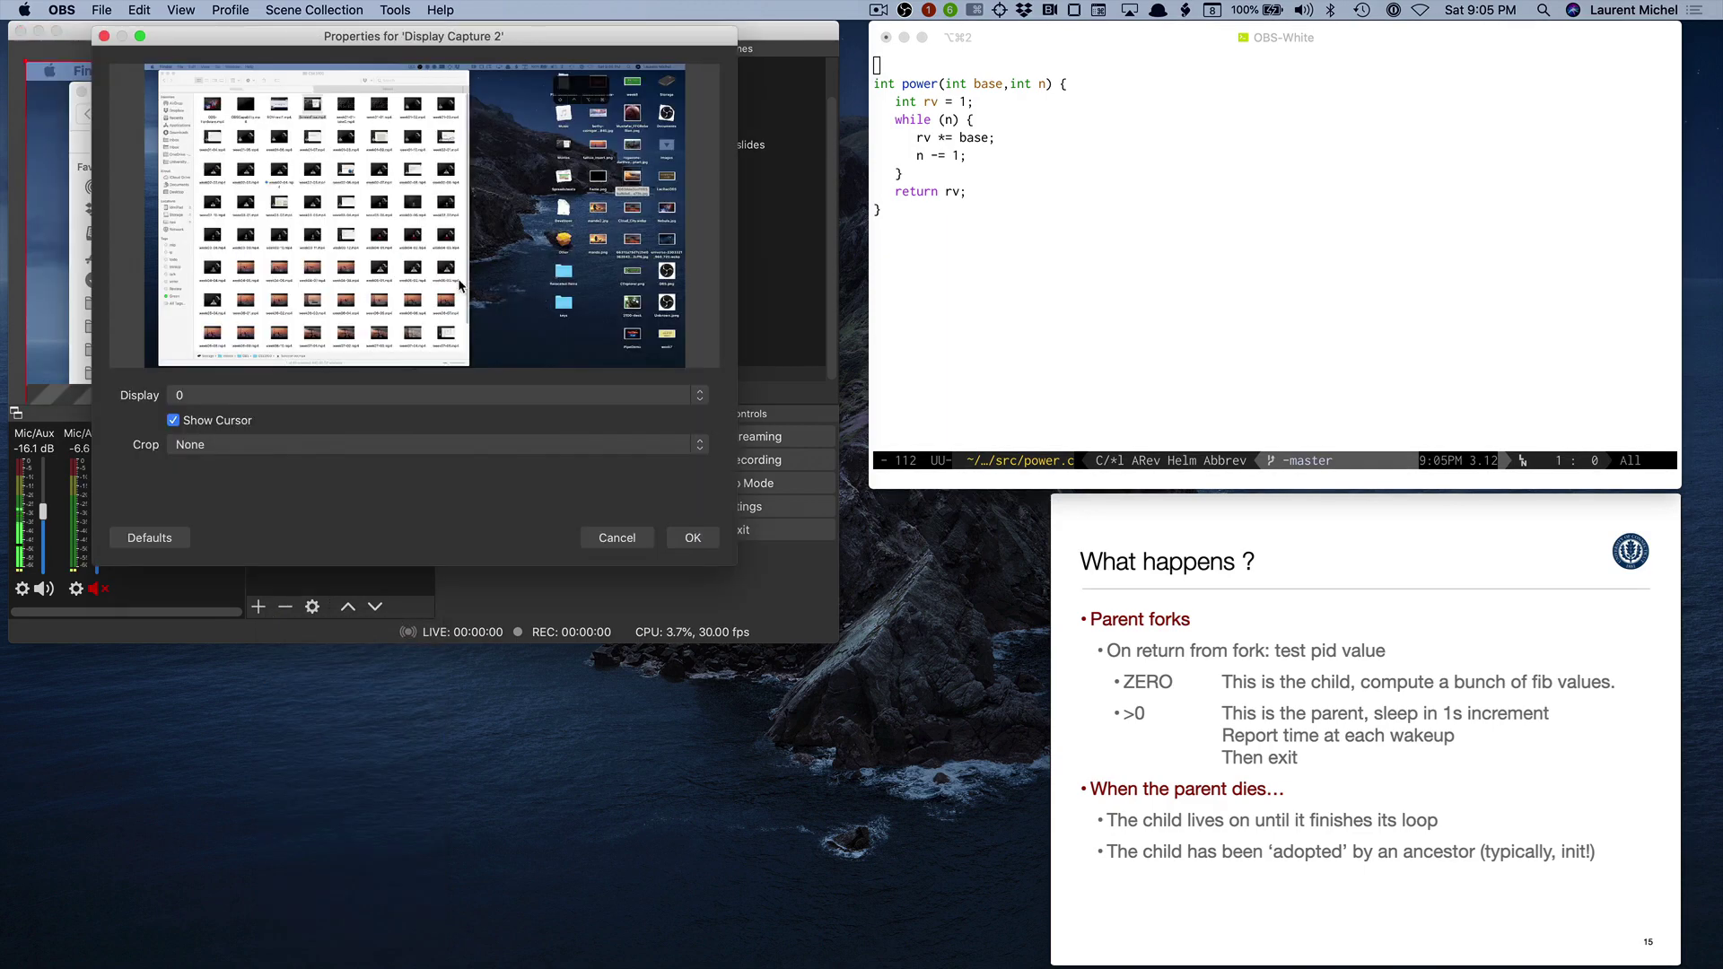
left_click(281, 396)
left_click(276, 412)
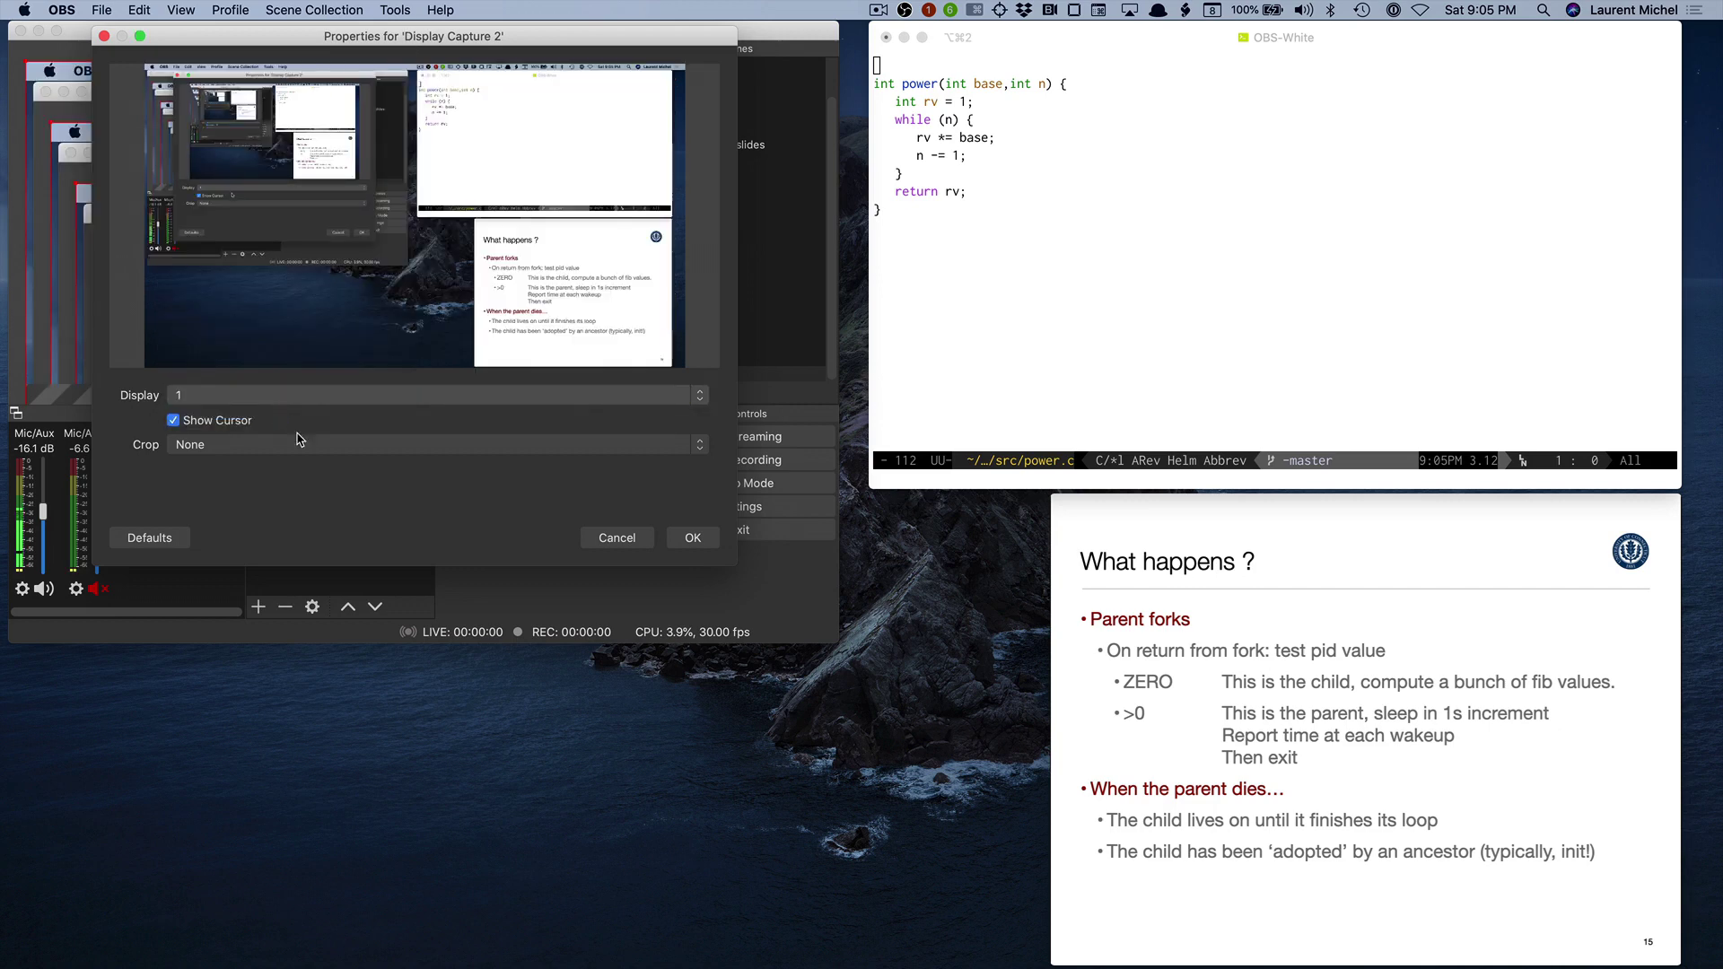
left_click(360, 448)
left_click(355, 478)
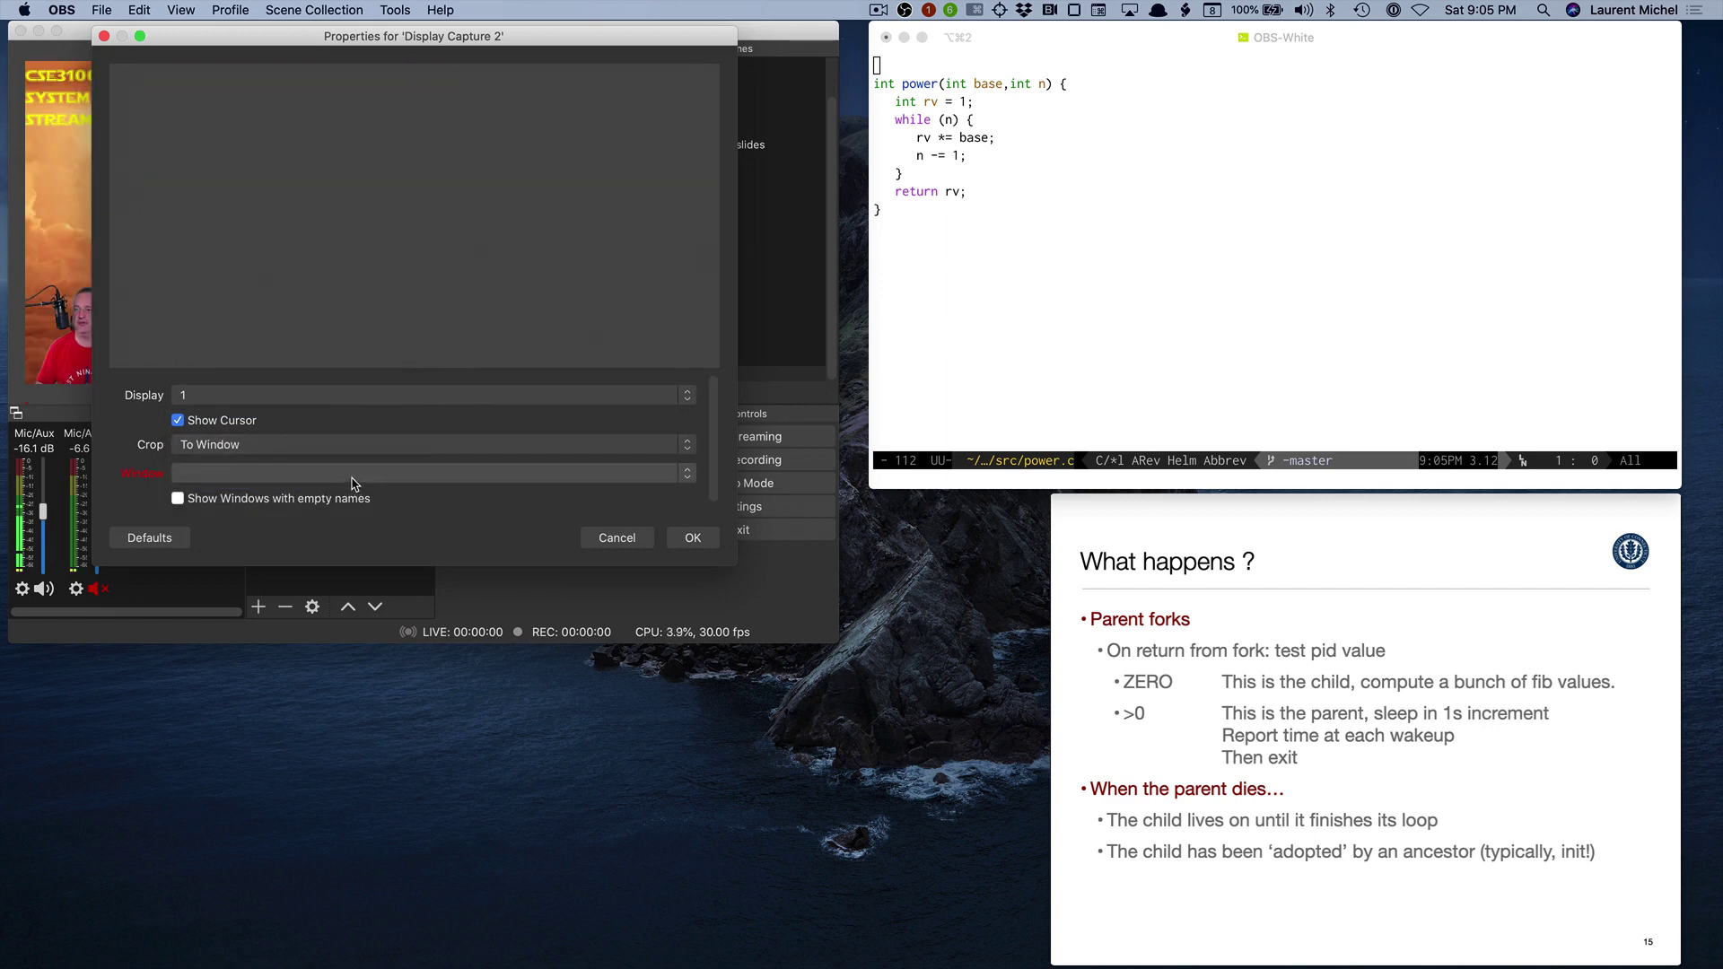
left_click(286, 499)
left_click(290, 476)
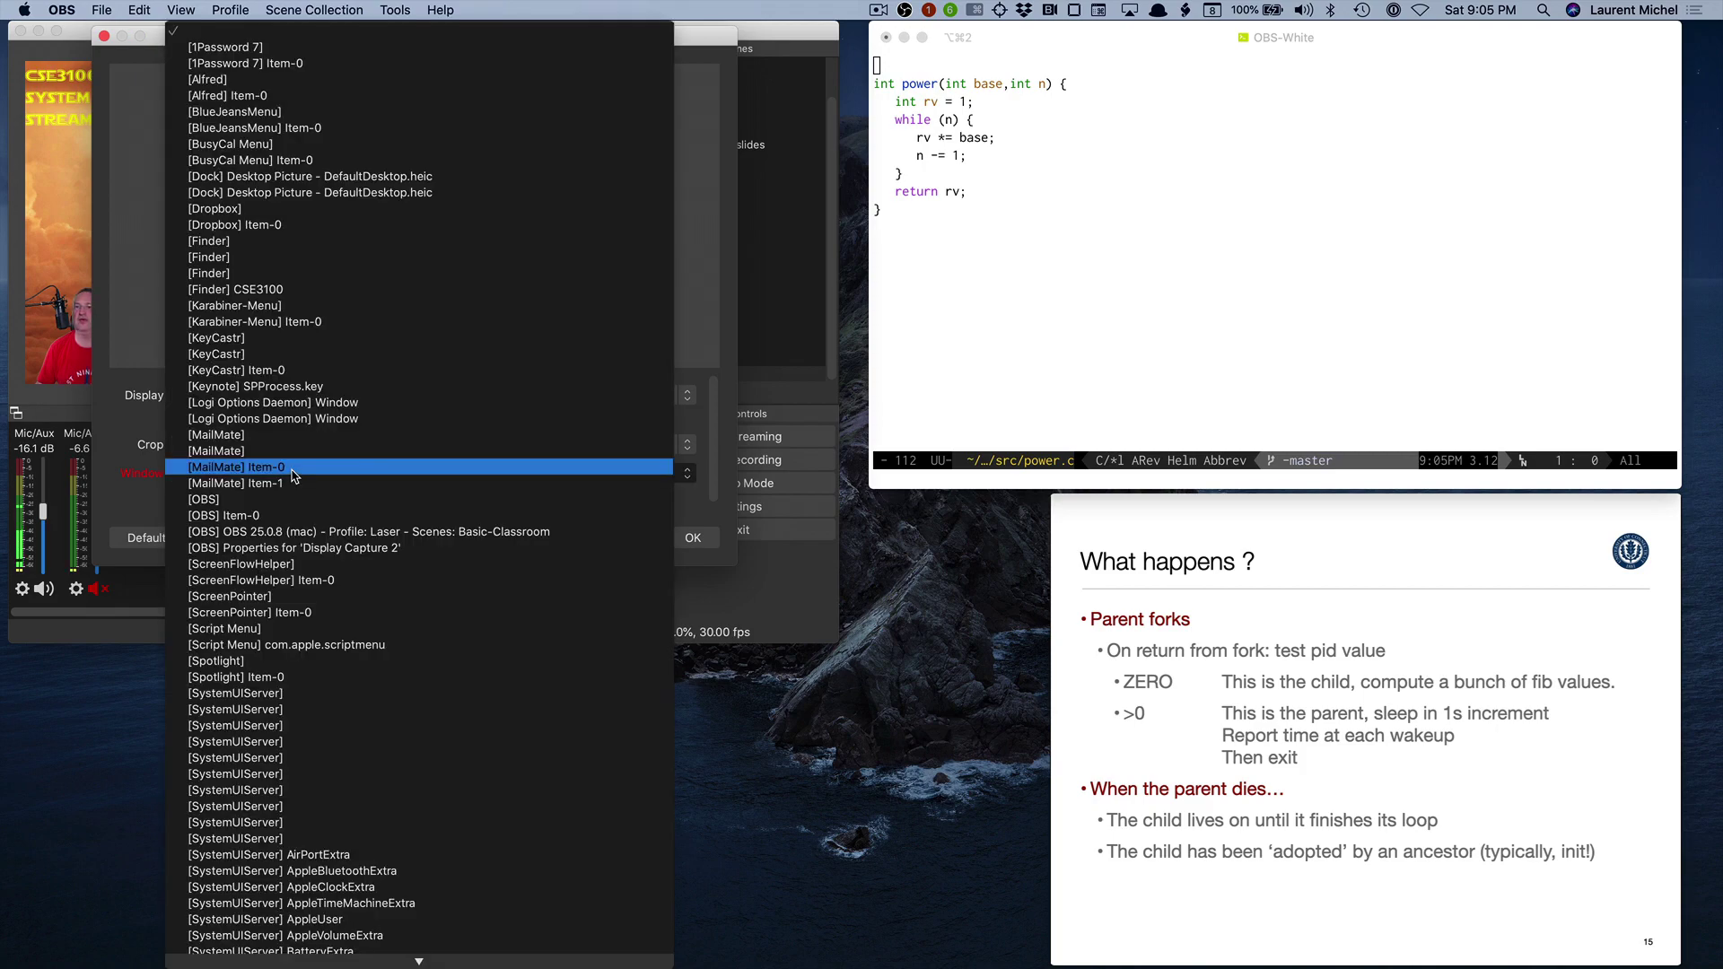
left_click(301, 387)
left_click(693, 538)
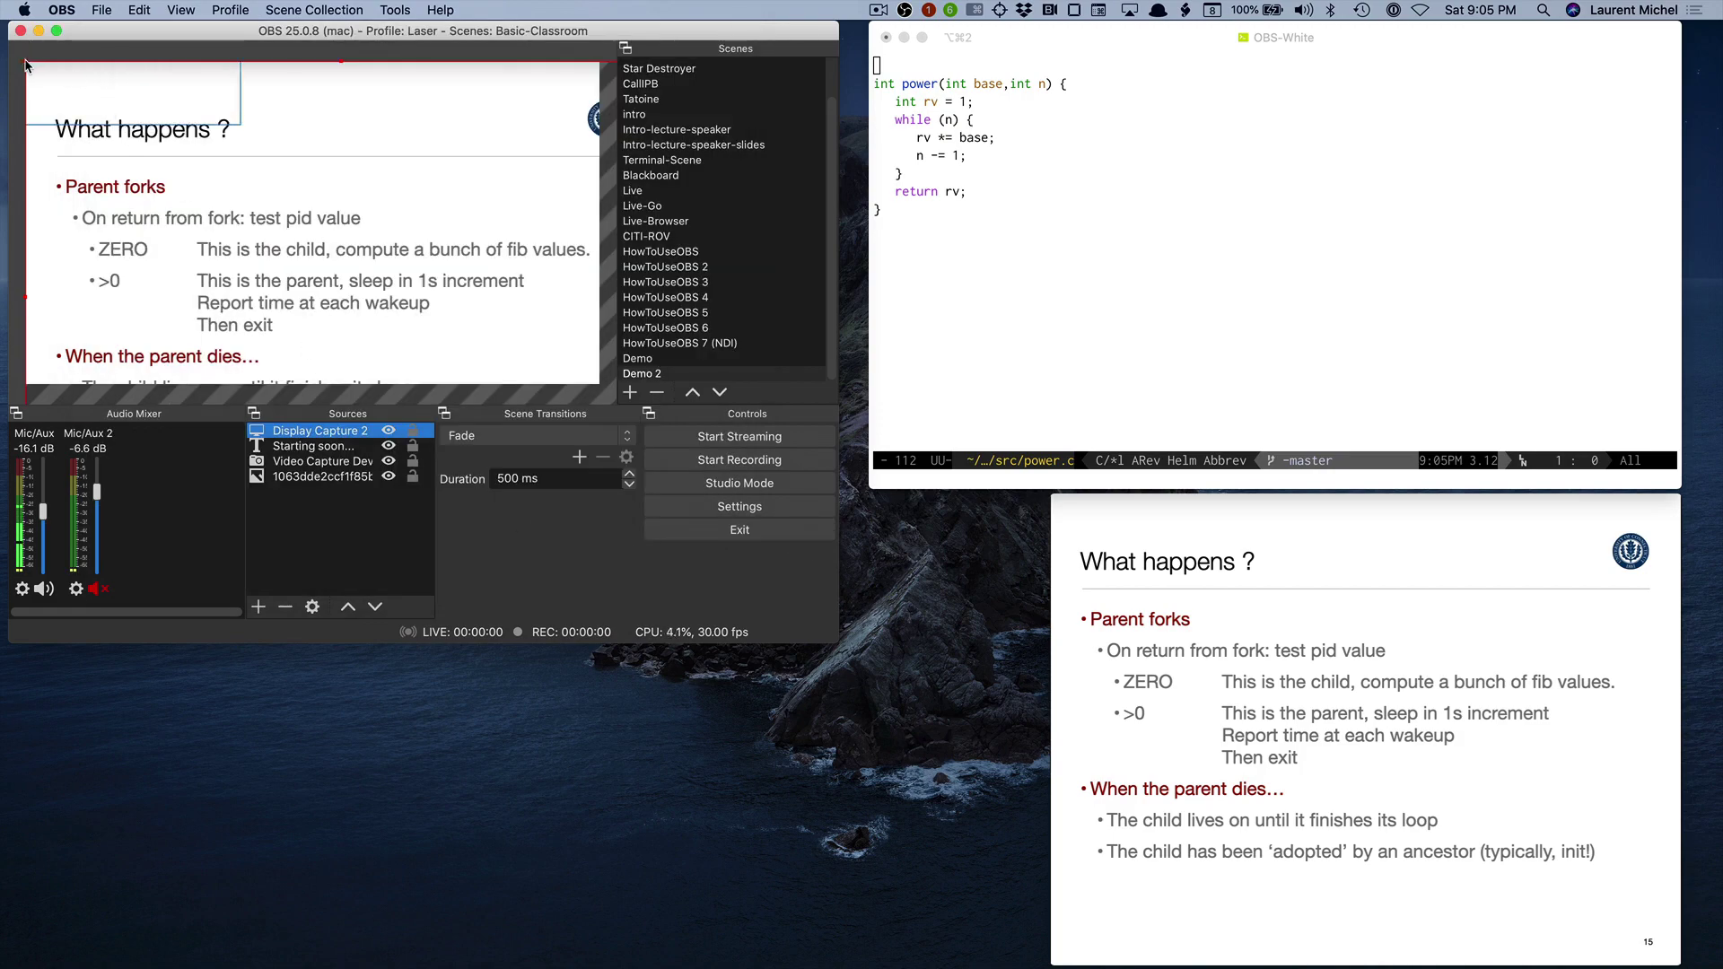
Shrink the slide capture and place it beside the webcam in the preview.
left_click_drag(25, 64, 176, 171)
left_click_drag(345, 260, 287, 148)
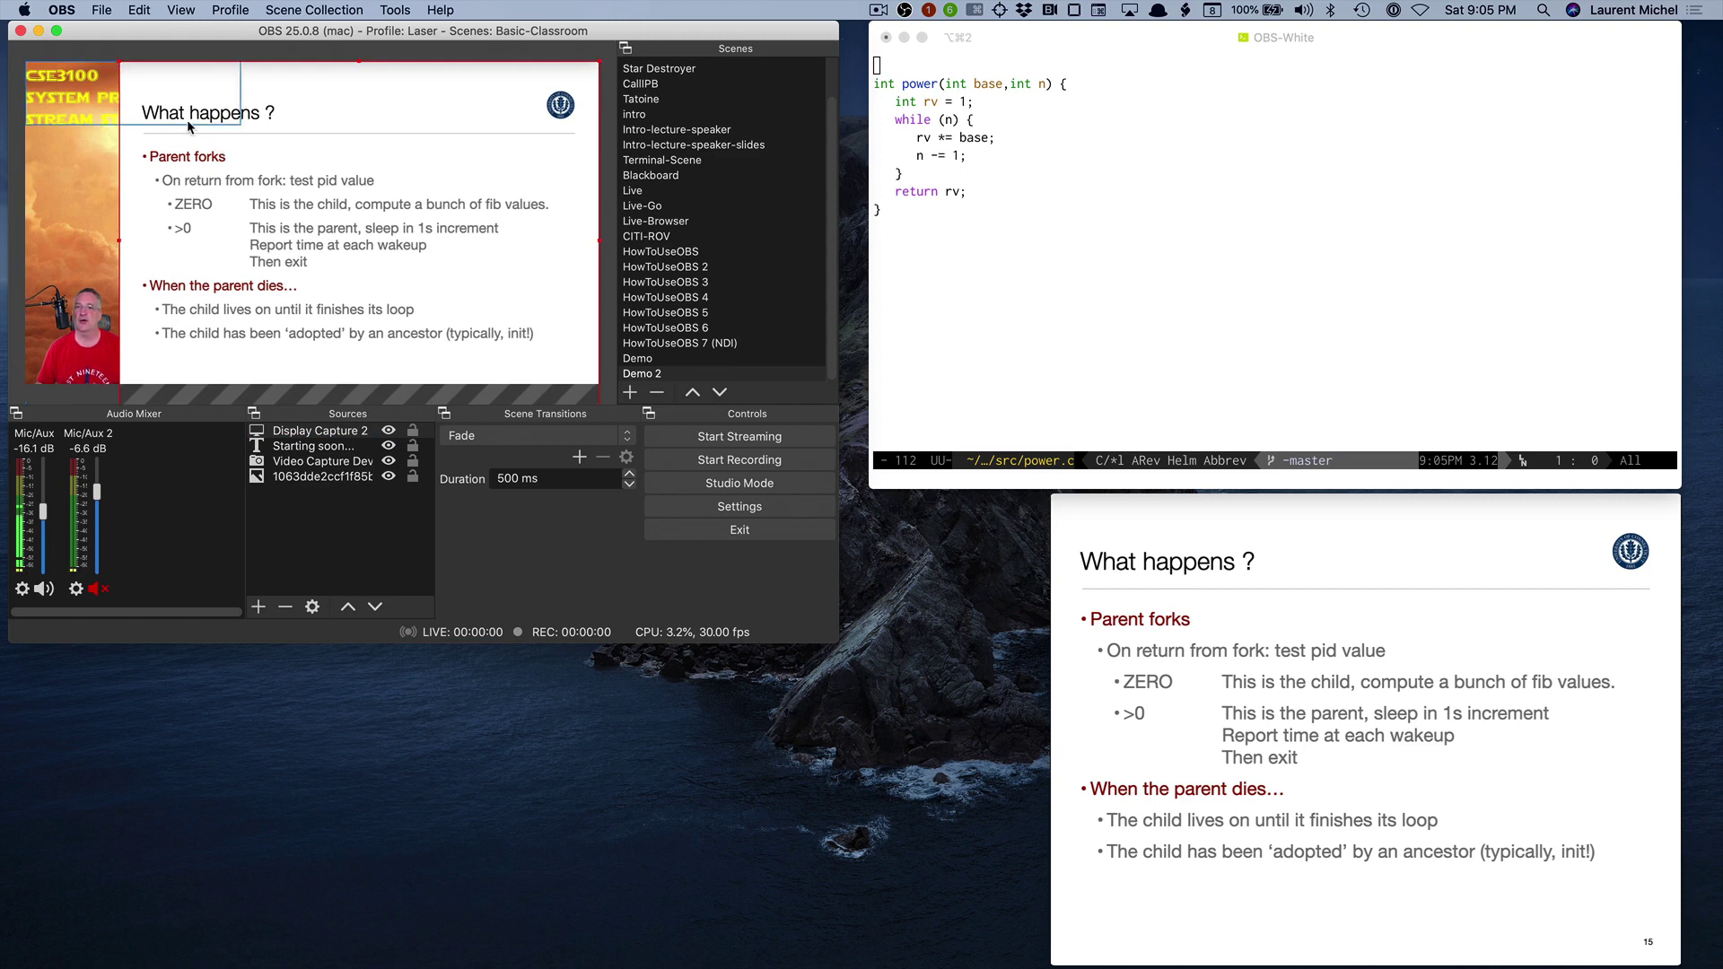
mouse_move(478, 351)
left_mouse_down()
mouse_move(438, 267)
mouse_move(473, 312)
mouse_move(434, 303)
mouse_move(476, 344)
left_mouse_up()
left_click_drag(122, 70, 158, 93)
left_click_drag(438, 244, 439, 214)
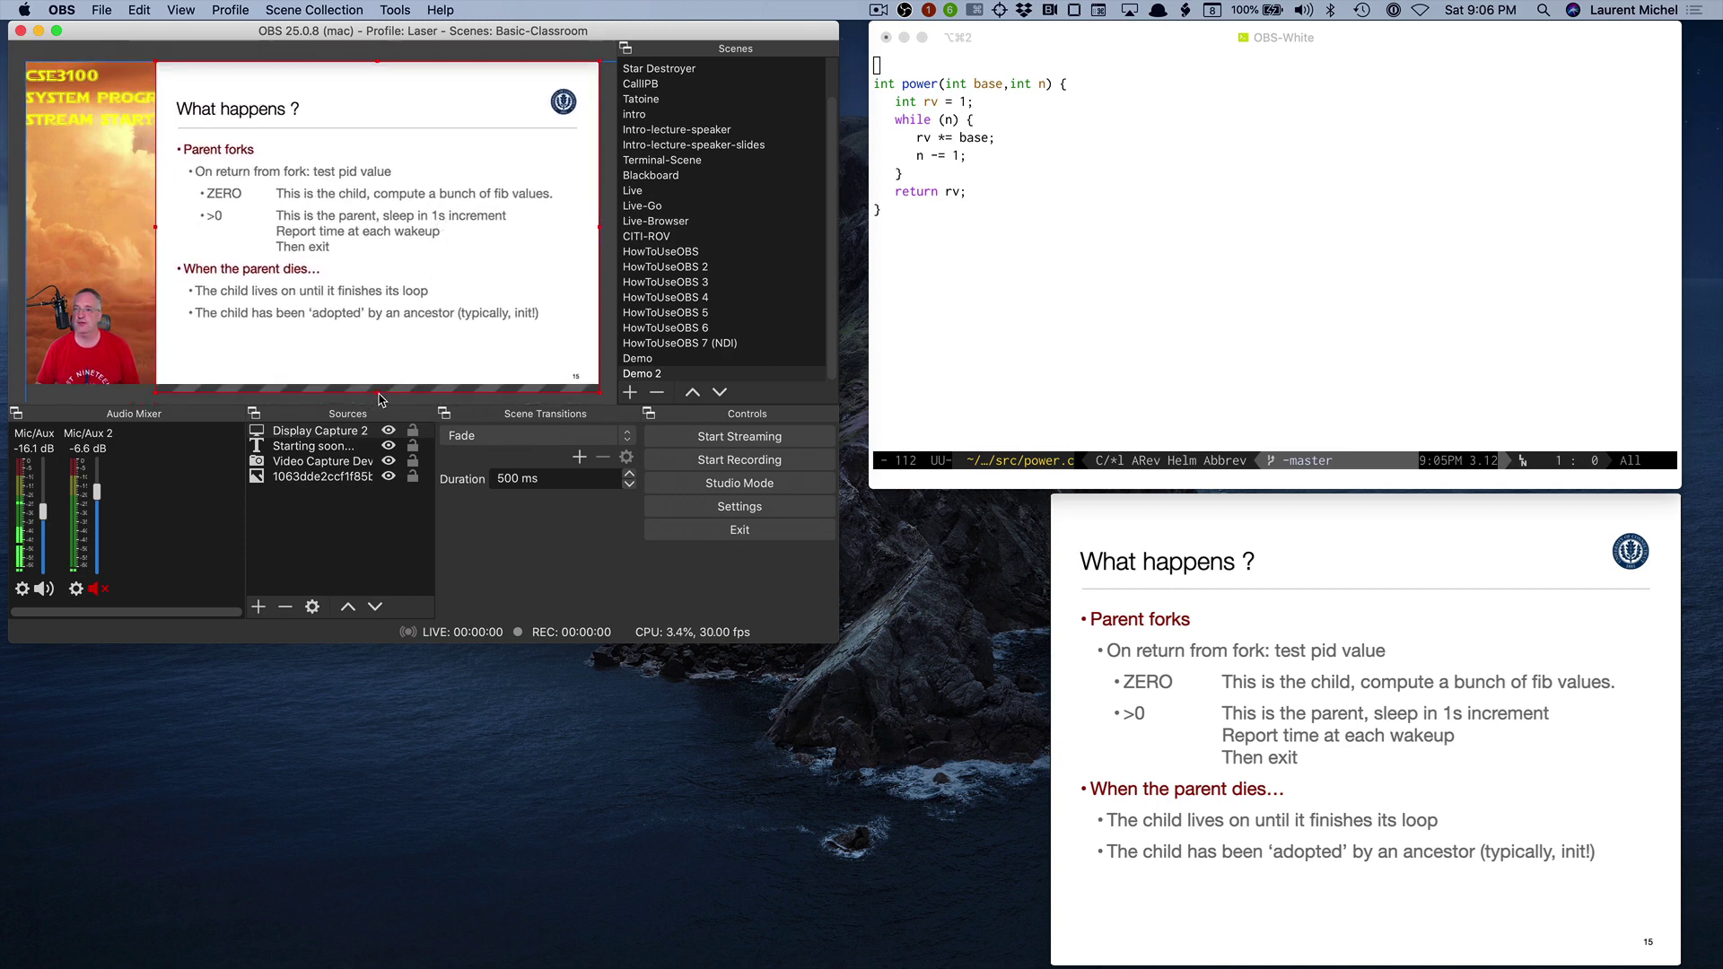
left_click_drag(379, 399, 367, 362)
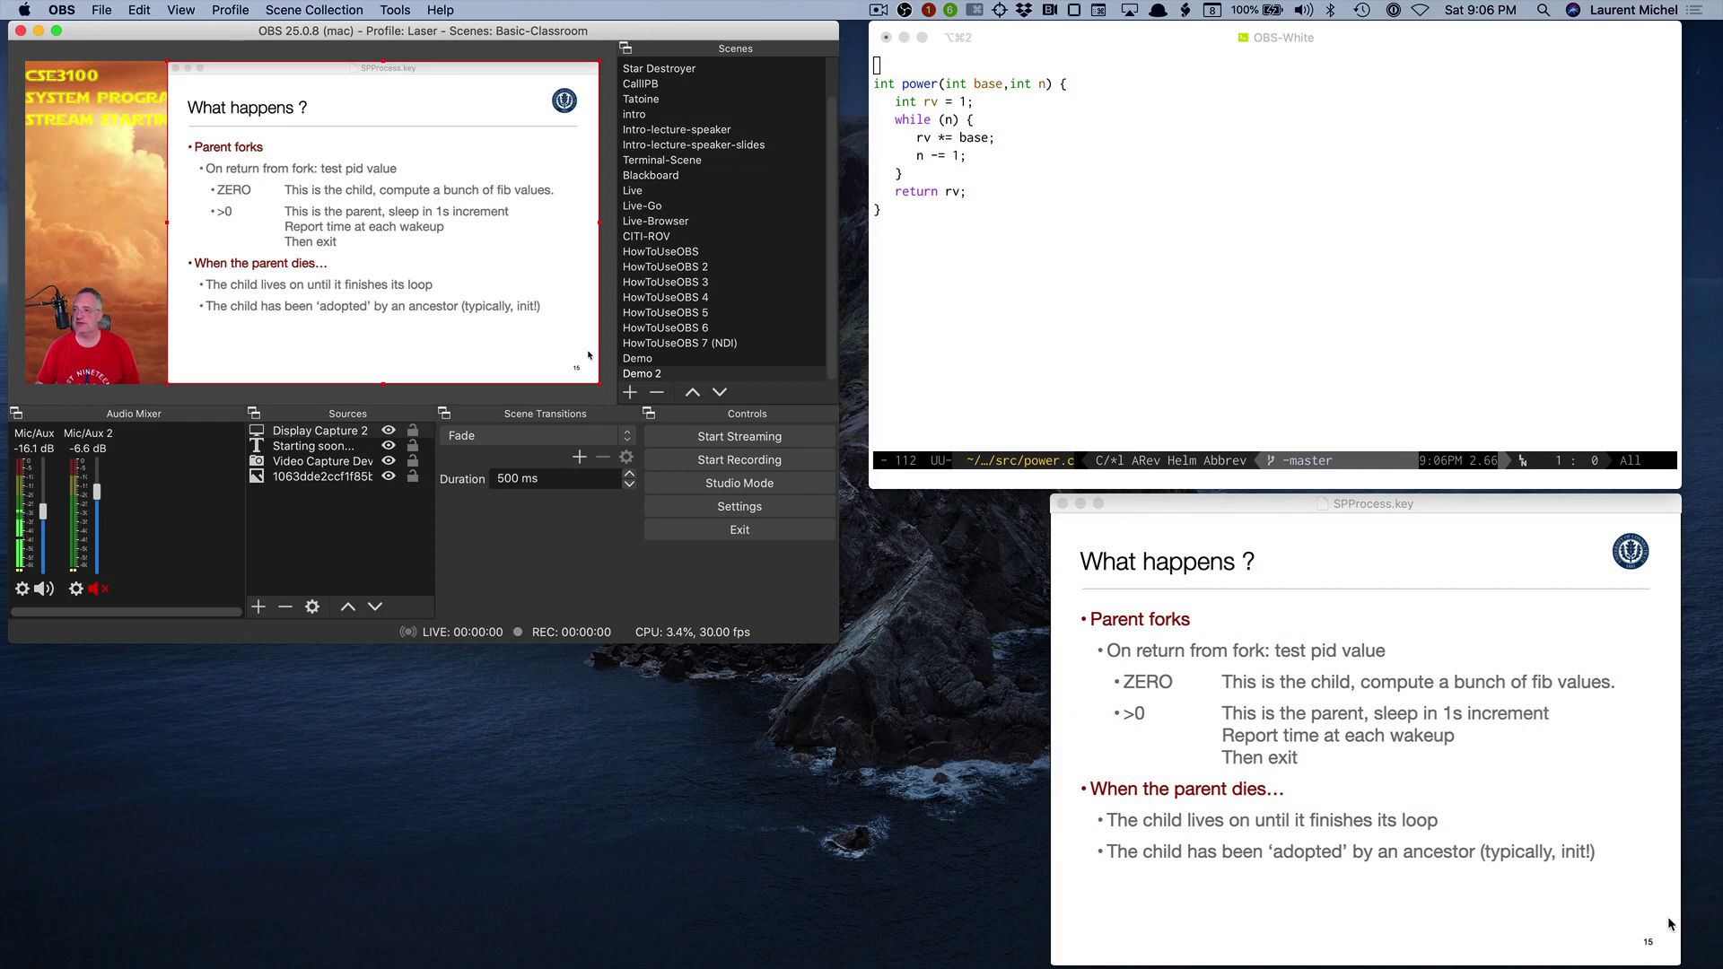
Duplicate the Demo 2 scene and name the copy 'Demo 3'.
left_click(704, 374)
right_click(705, 375)
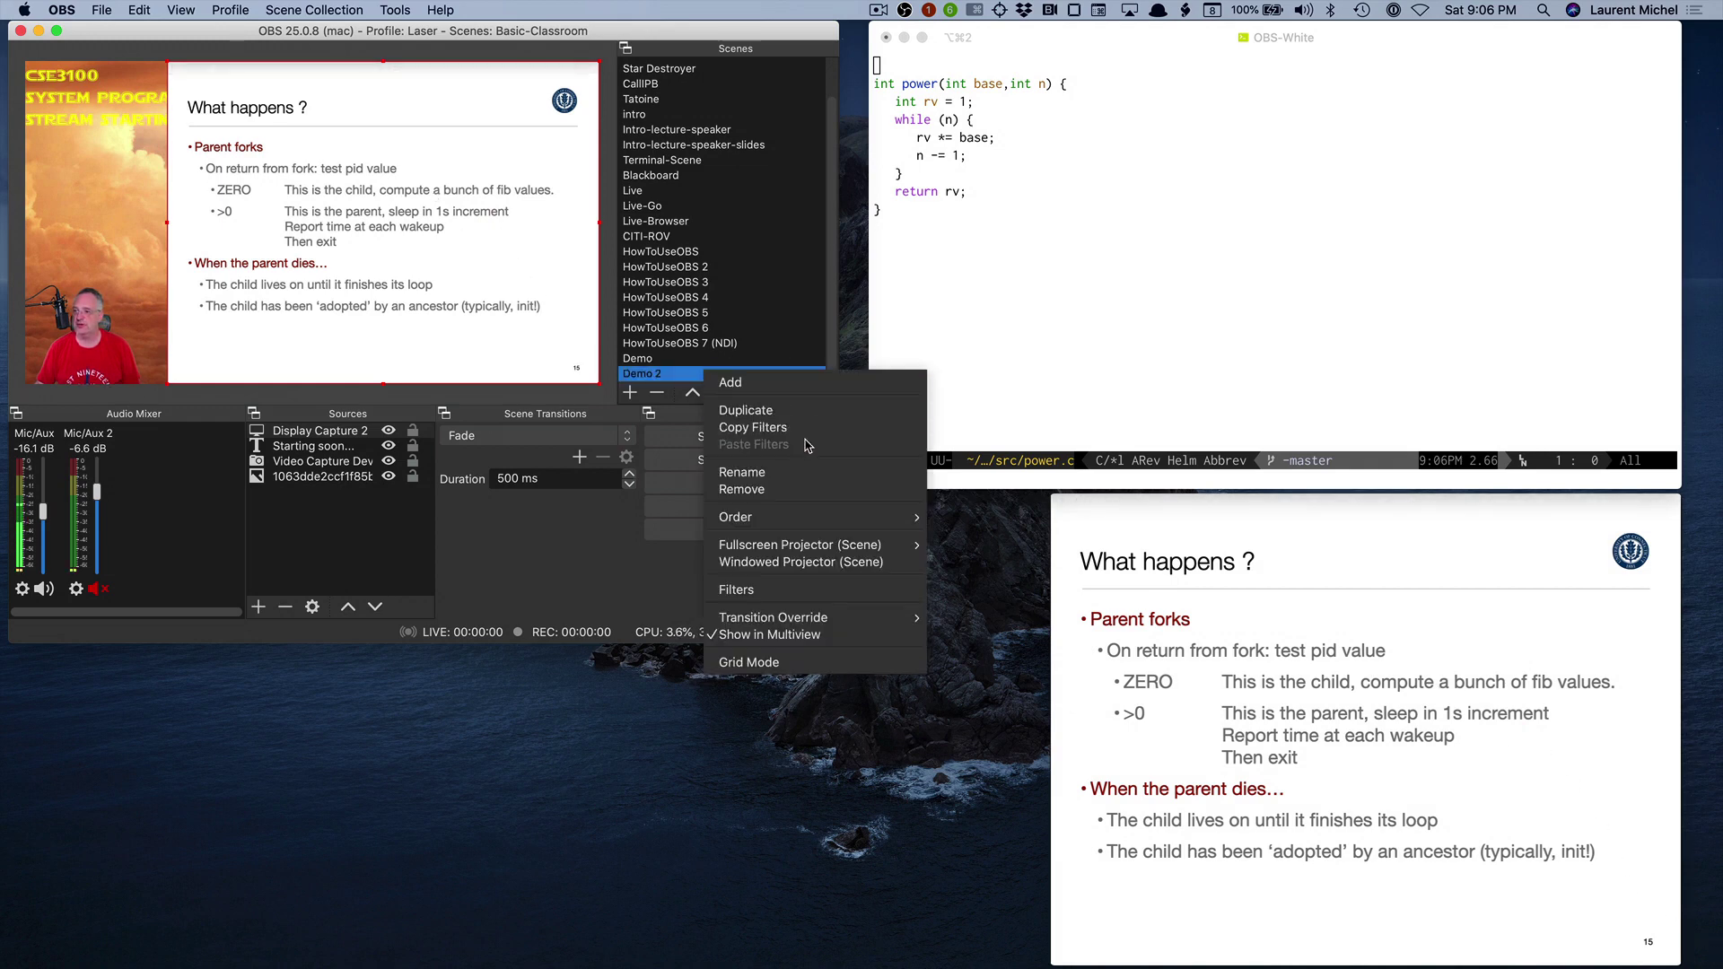
left_click(795, 413)
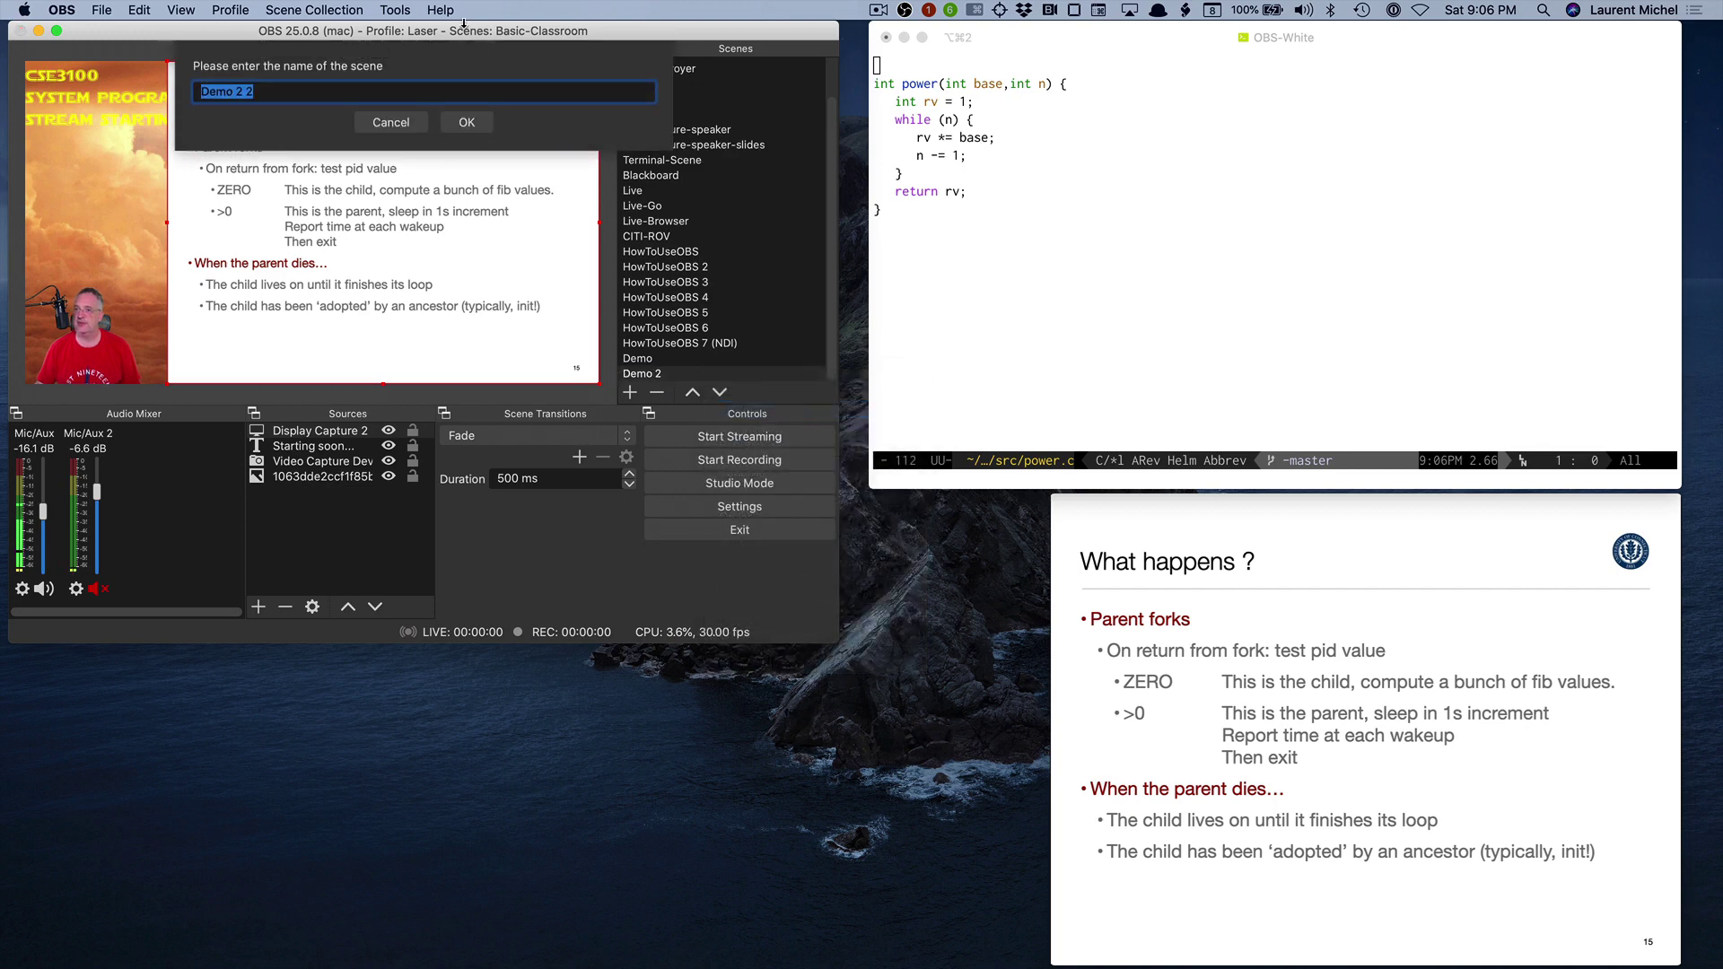
left_click(377, 86)
type("3")
key("Return")
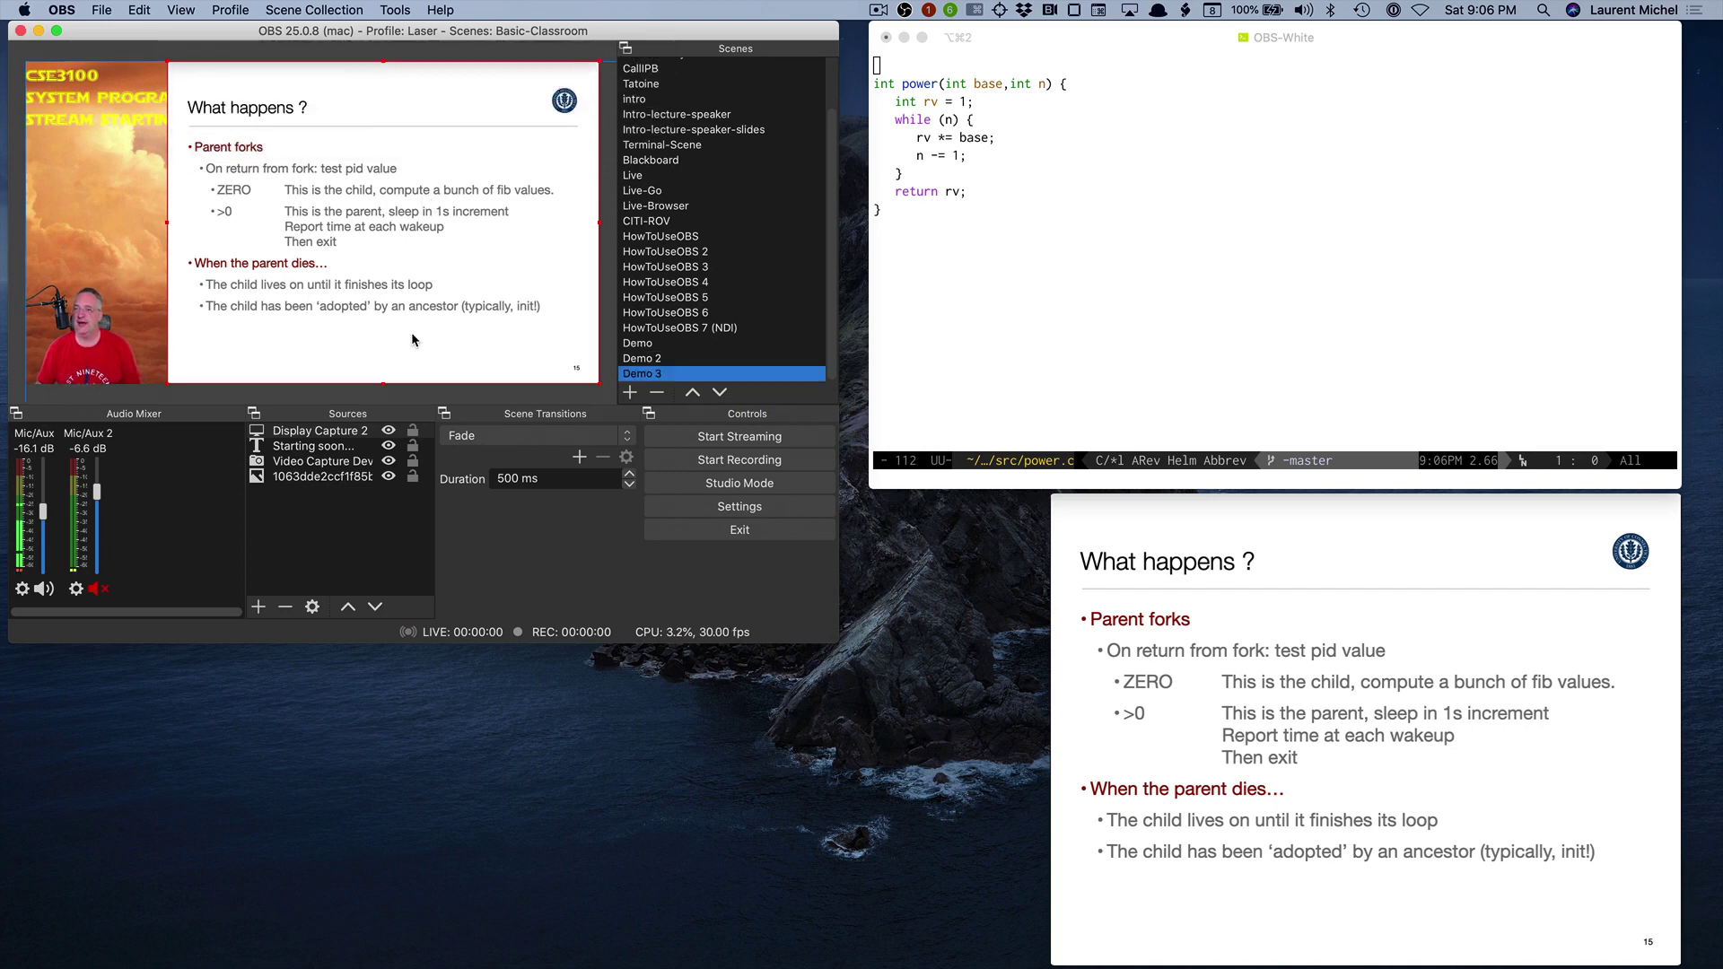
Remove the Display Capture 2 slide source from Demo 3.
left_click(283, 434)
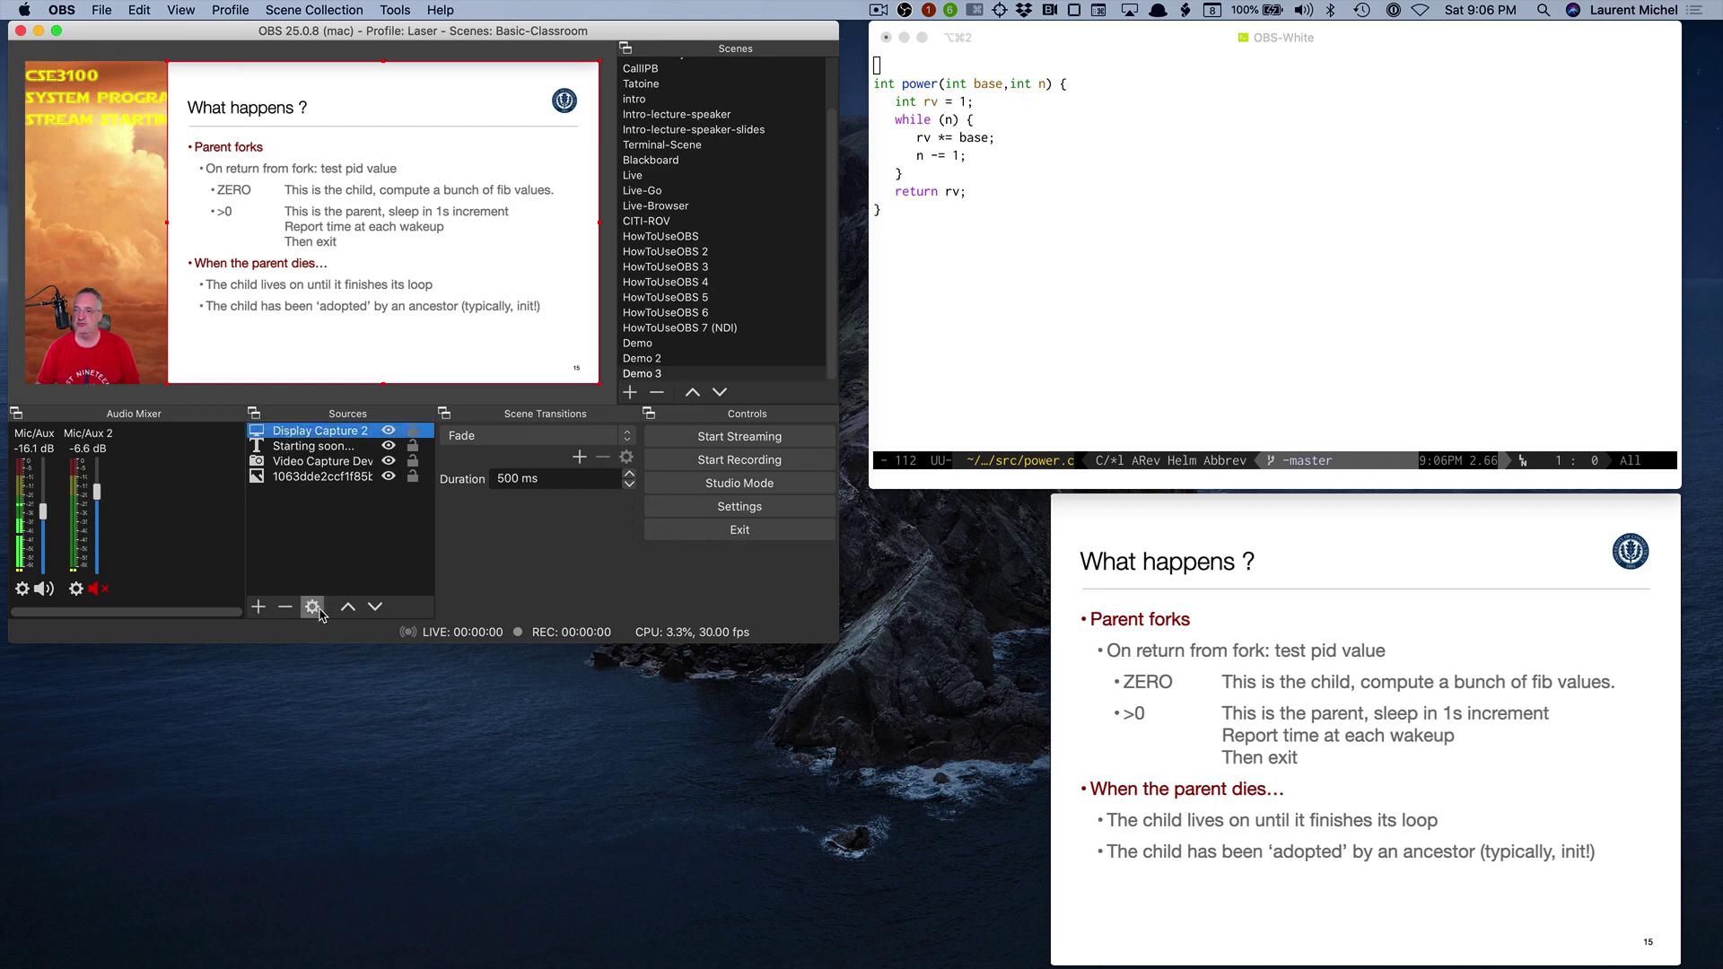
left_click(286, 608)
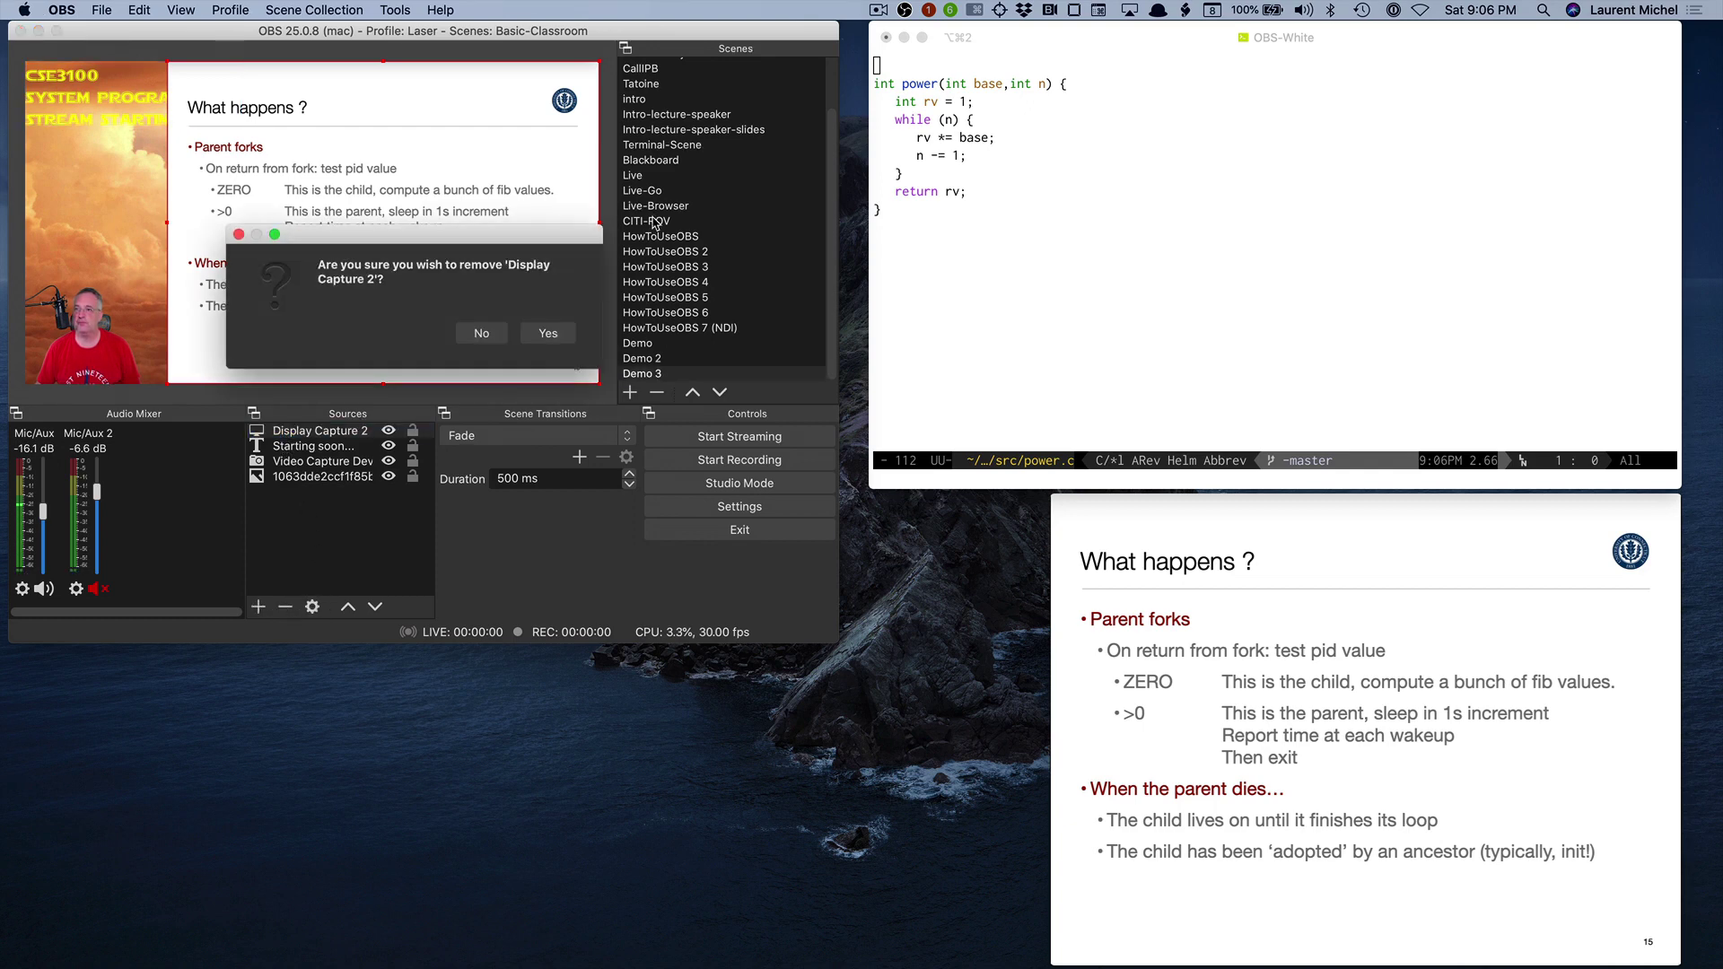
left_click(547, 333)
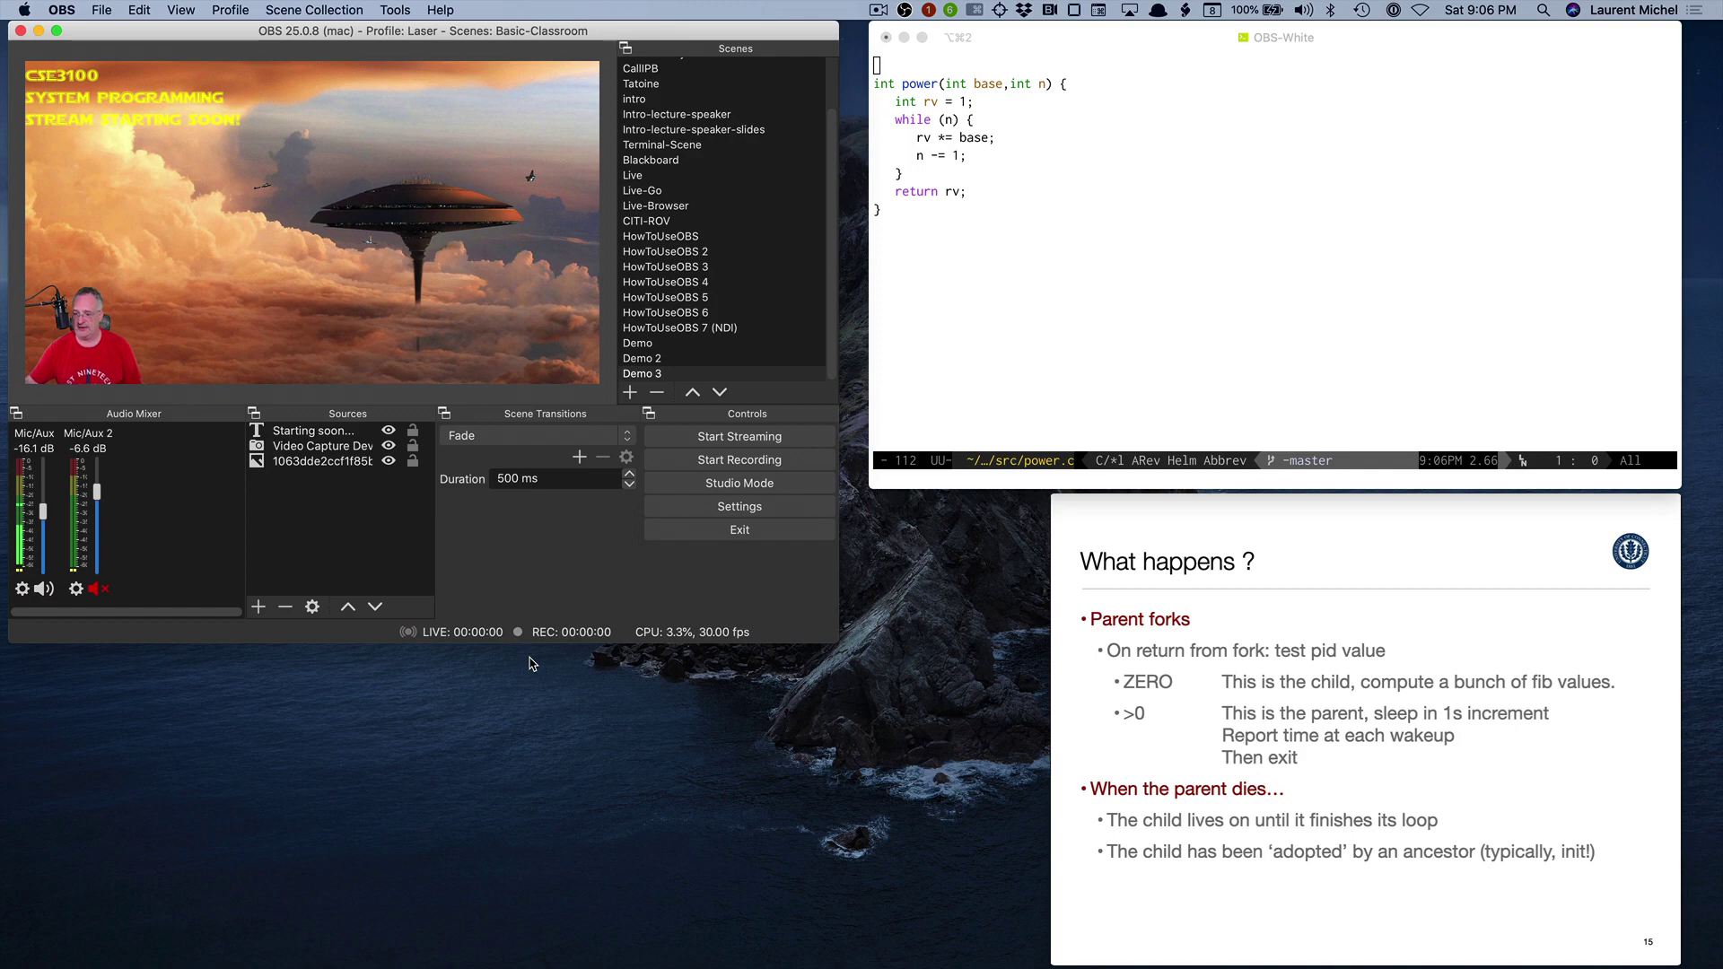
Launch QuickTime Player via Alfred and start a new movie recording.
key("alt+space")
type("Qui")
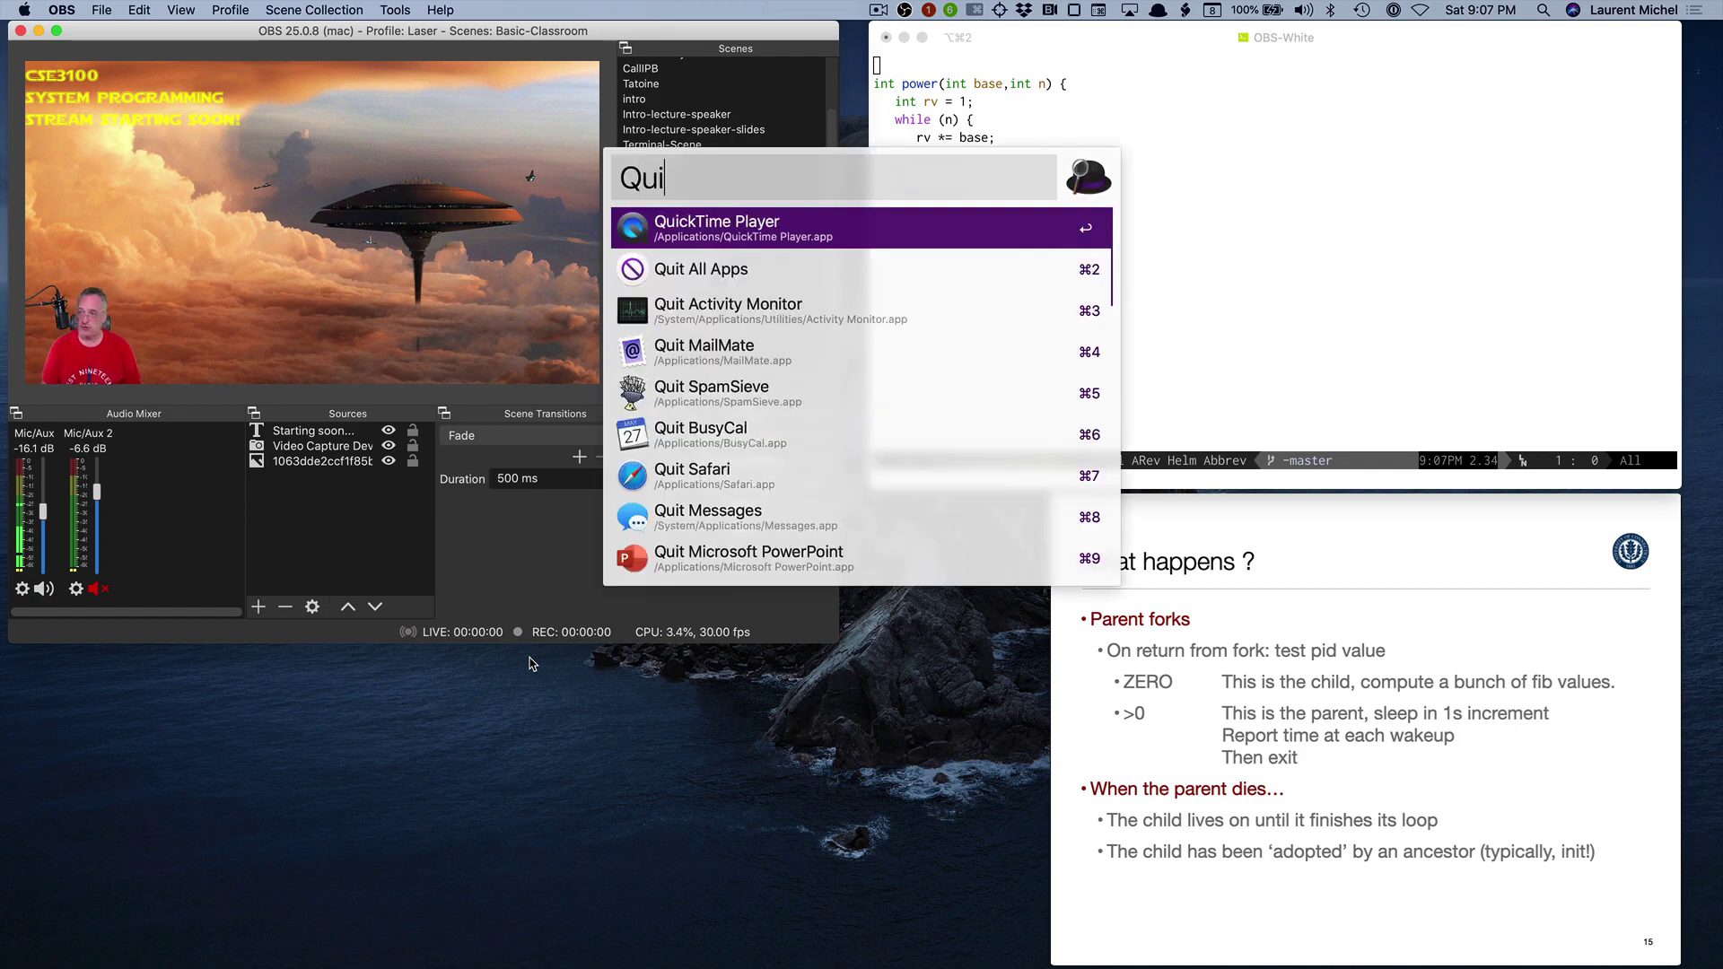
type("ck")
key("Return")
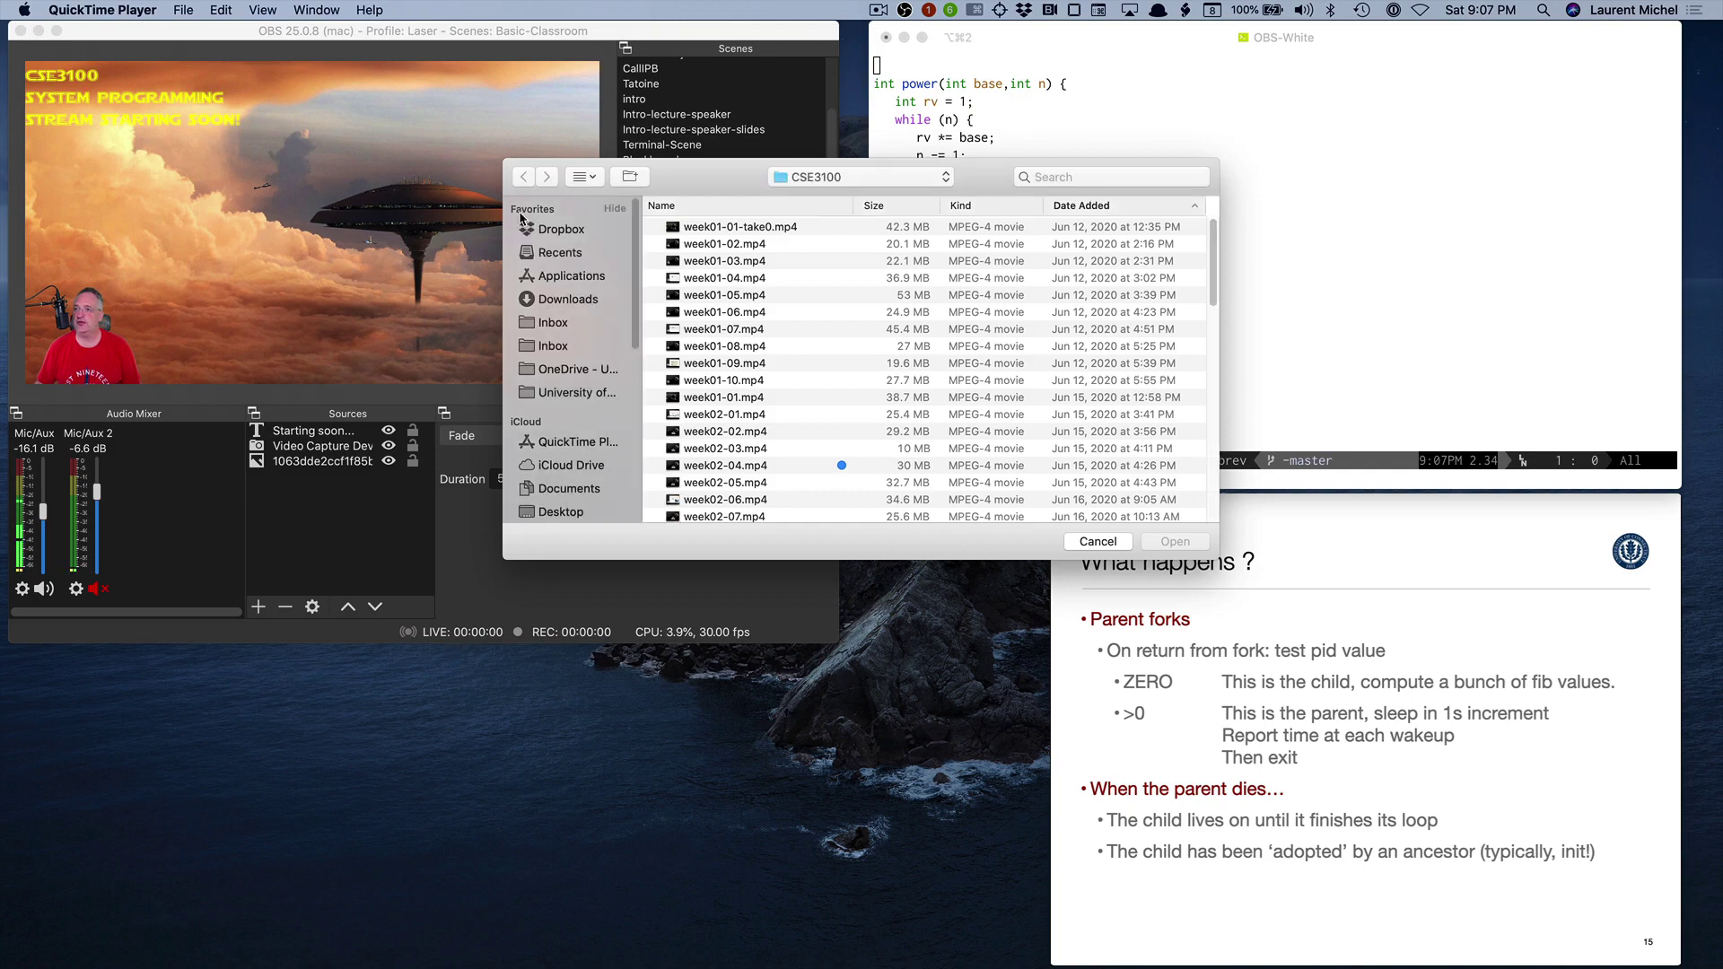
key("Escape")
left_click(183, 9)
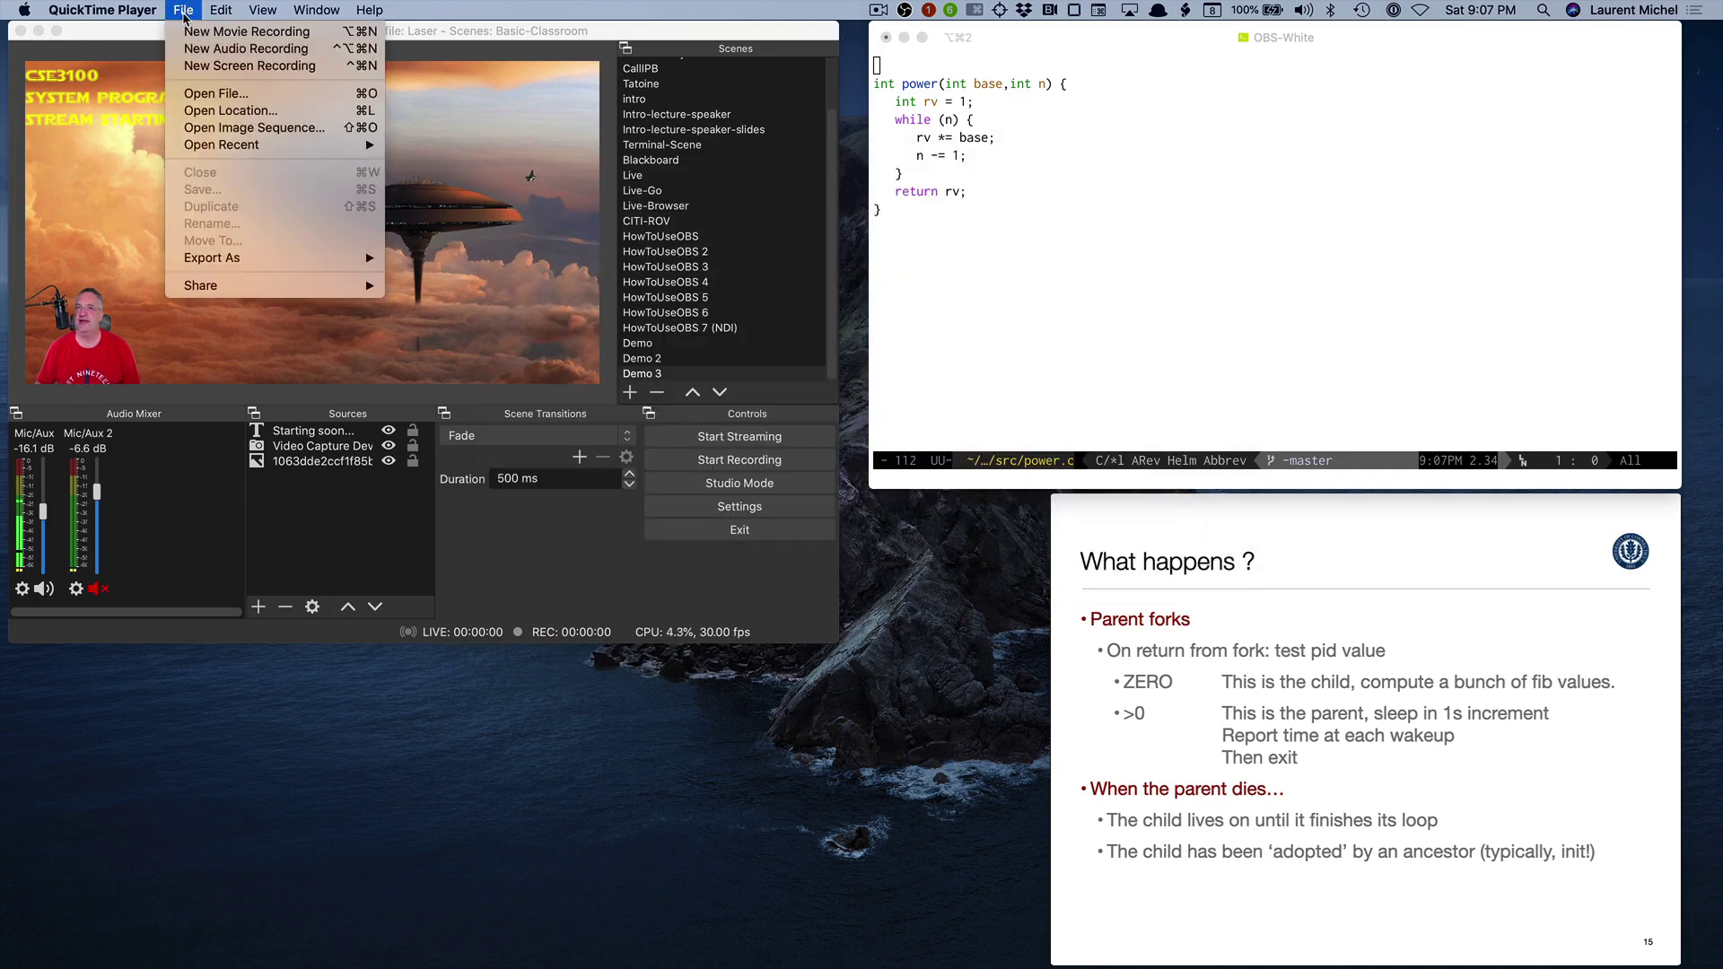
left_click(224, 29)
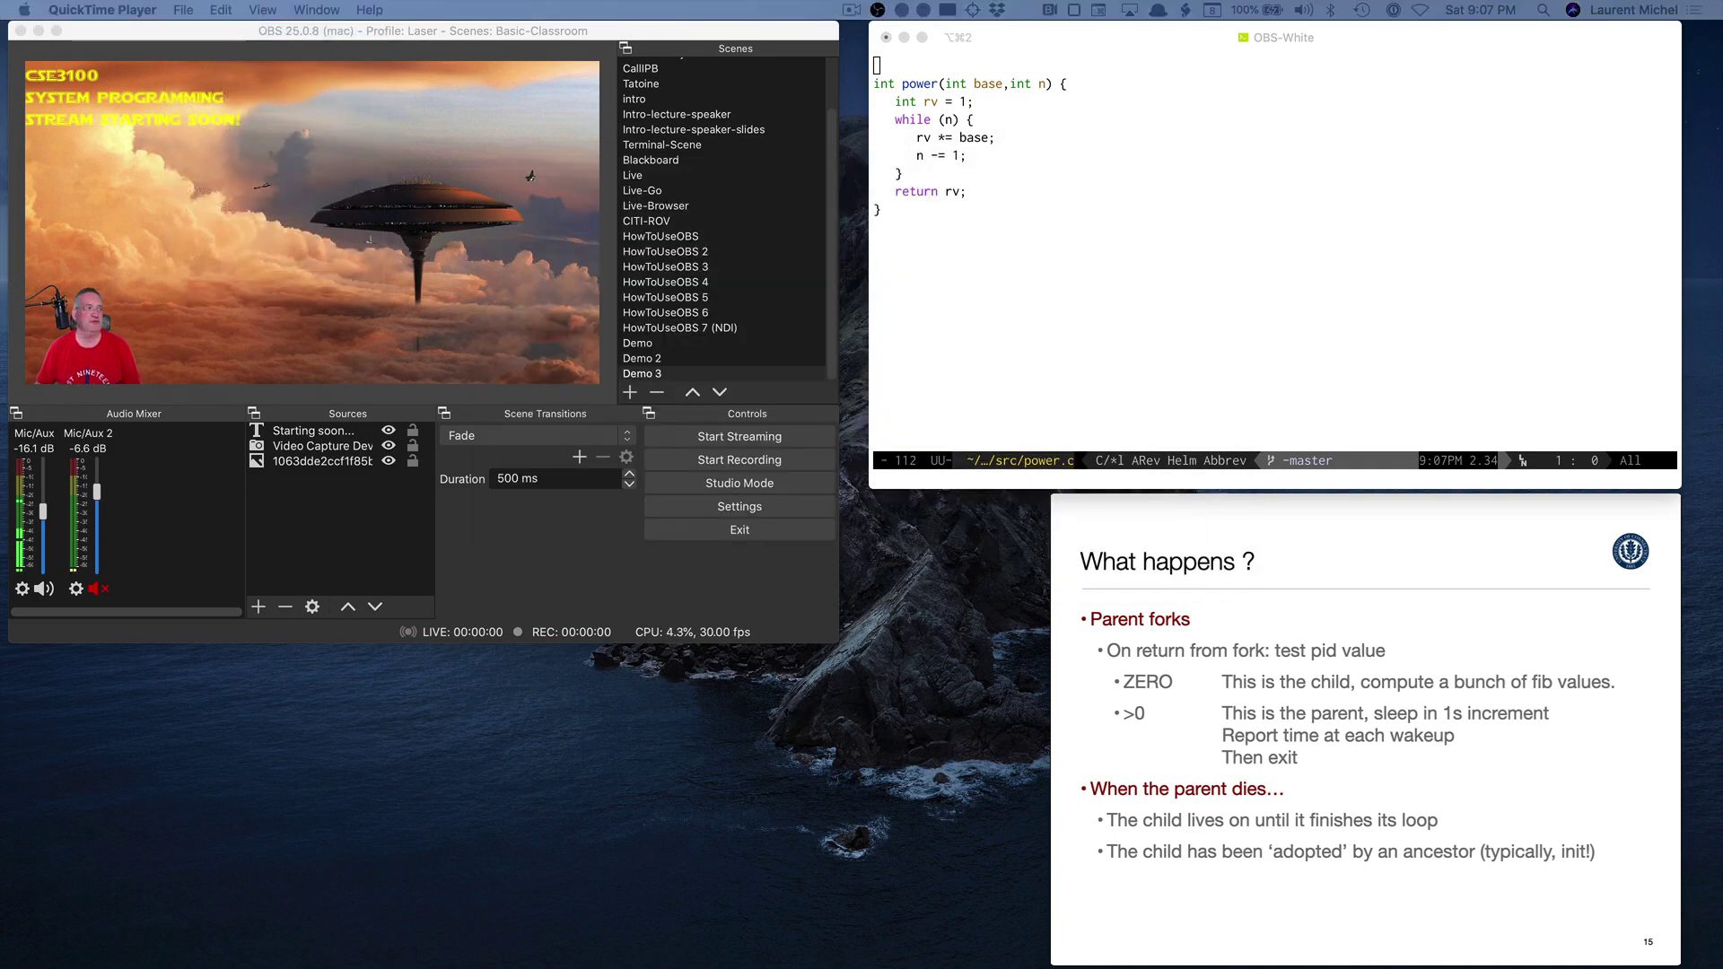
Keep the iPad as the recording camera, then shrink the window and move it to the lower right.
left_click_drag(1504, 83, 1089, 395)
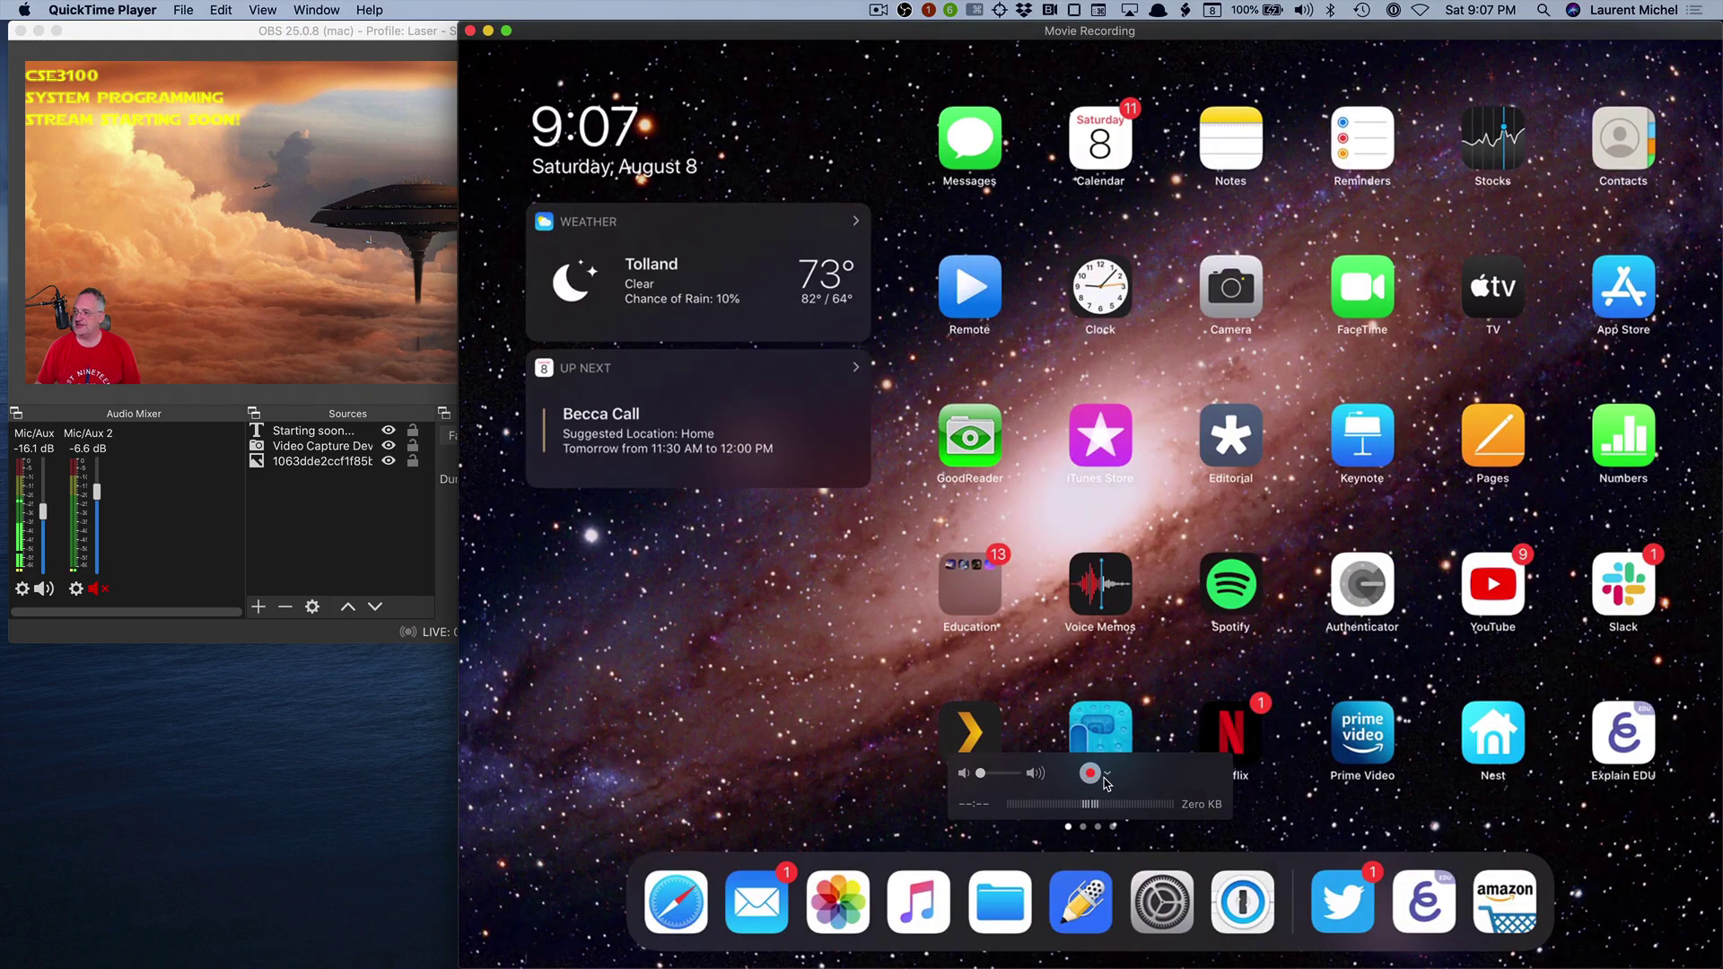
left_click(1107, 773)
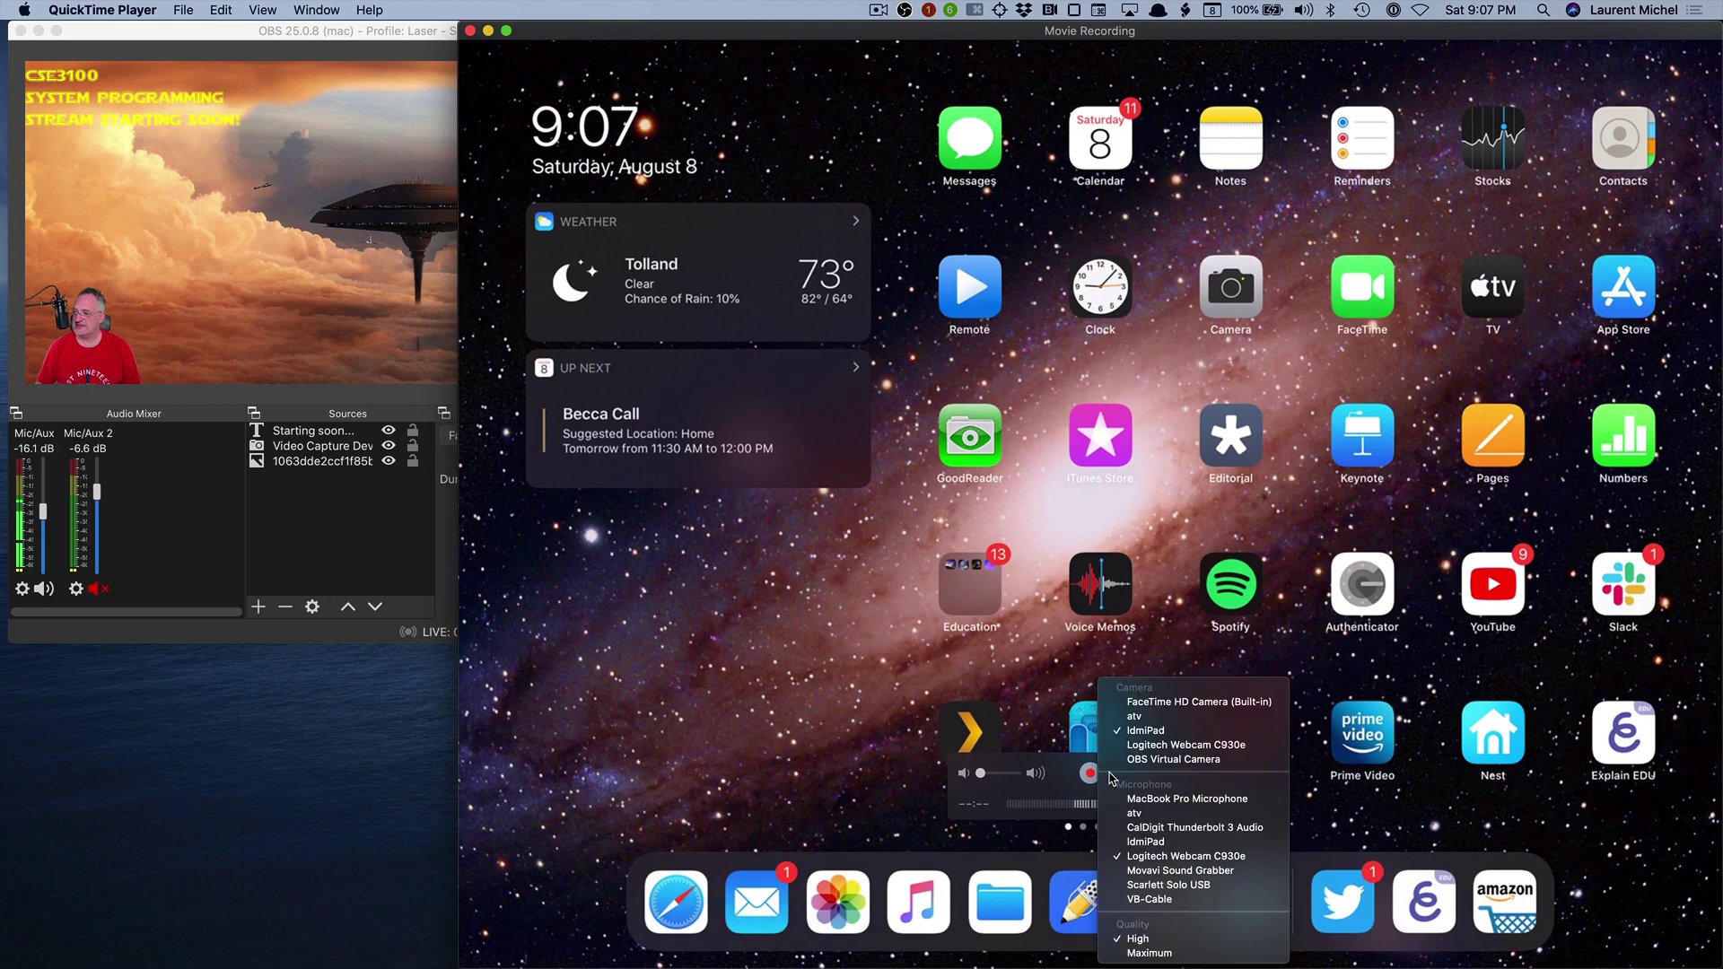
left_click(1145, 738)
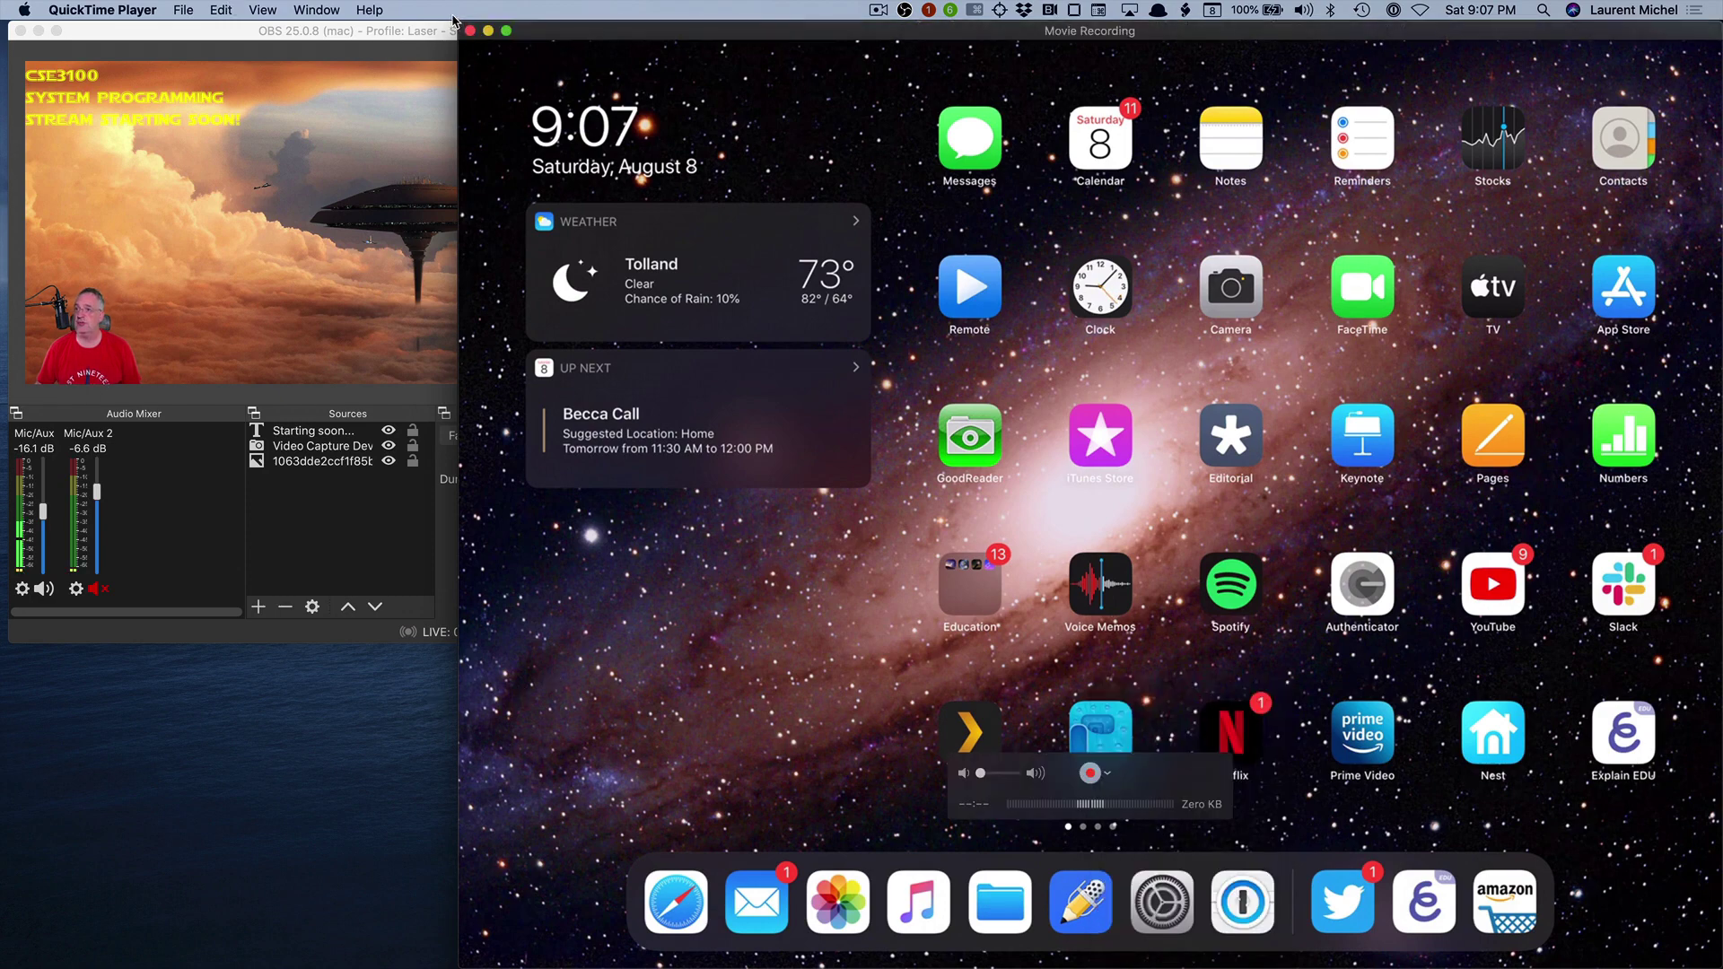
left_click_drag(458, 25, 1135, 529)
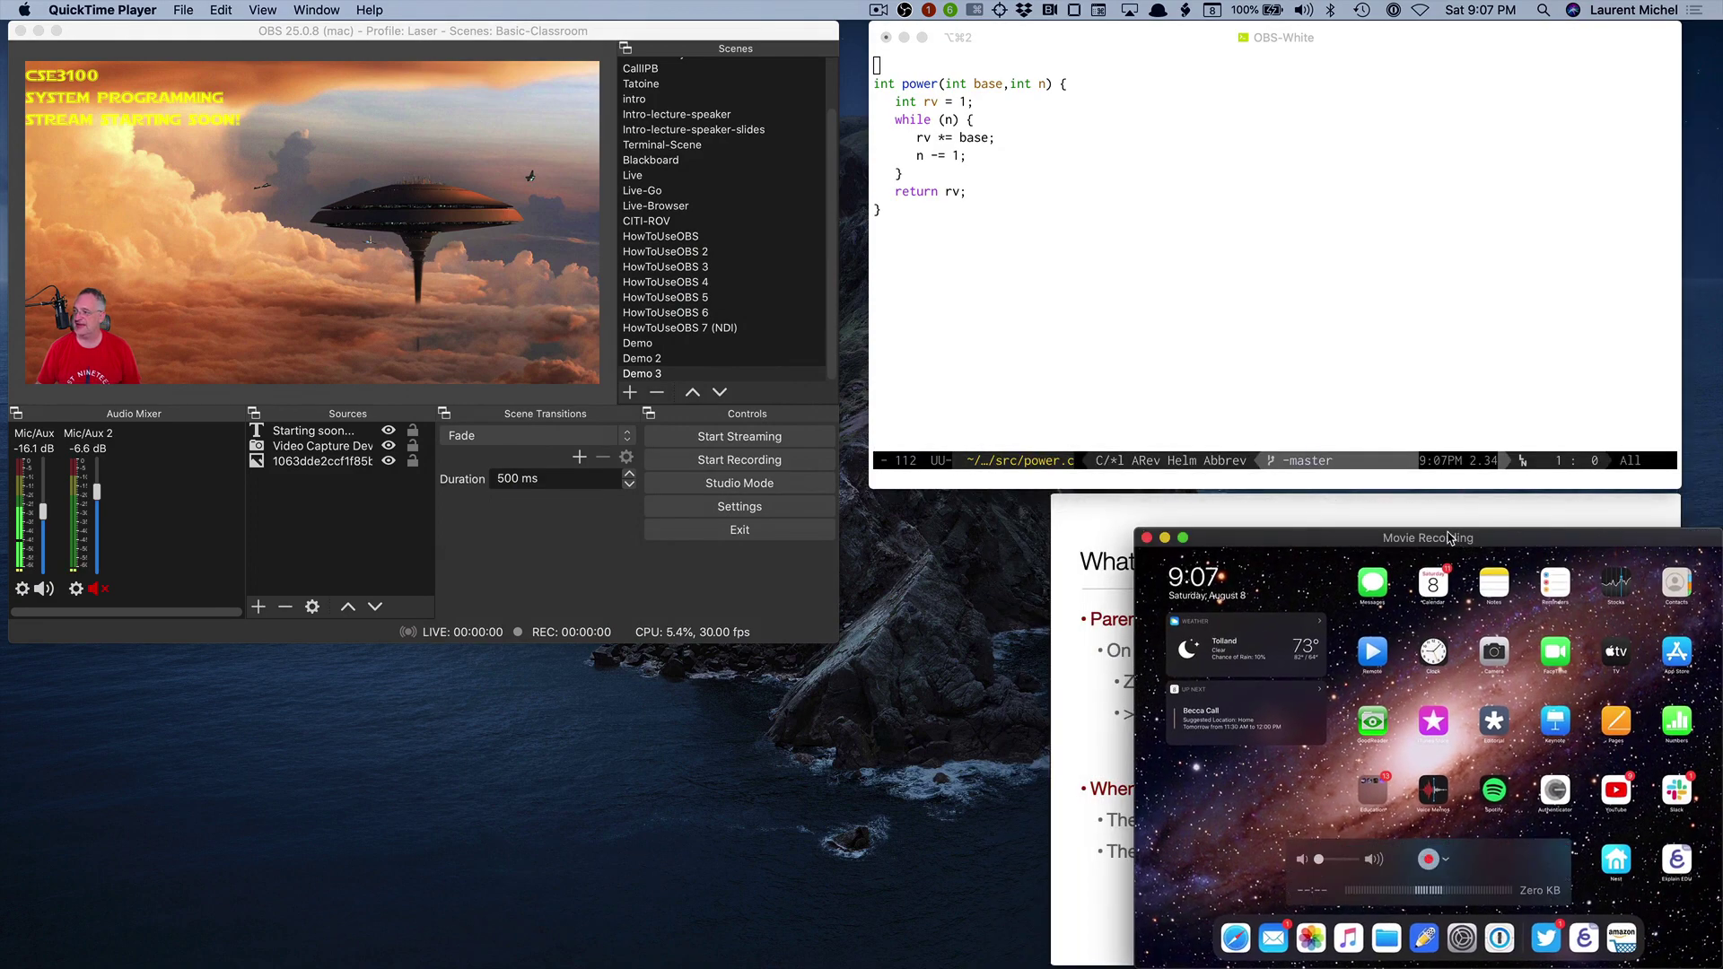
left_click_drag(1450, 539, 1178, 514)
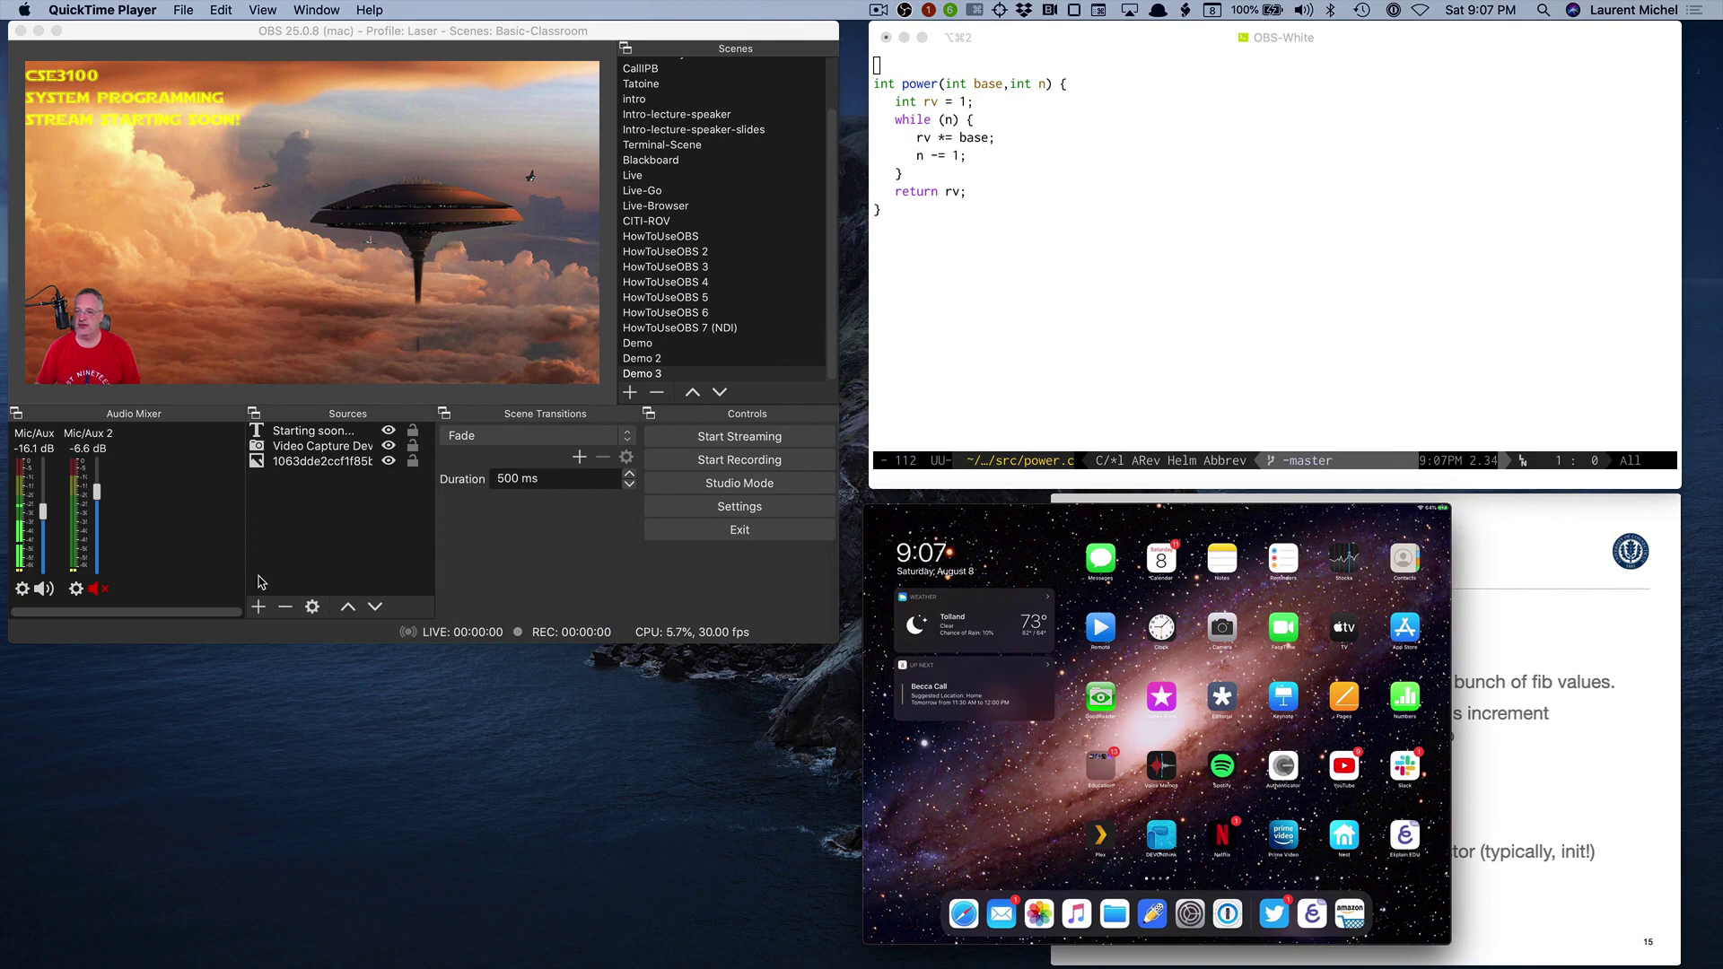
Add Window Capture 4 capturing the [QuickTime Player] Movie Recording window.
left_click(258, 607)
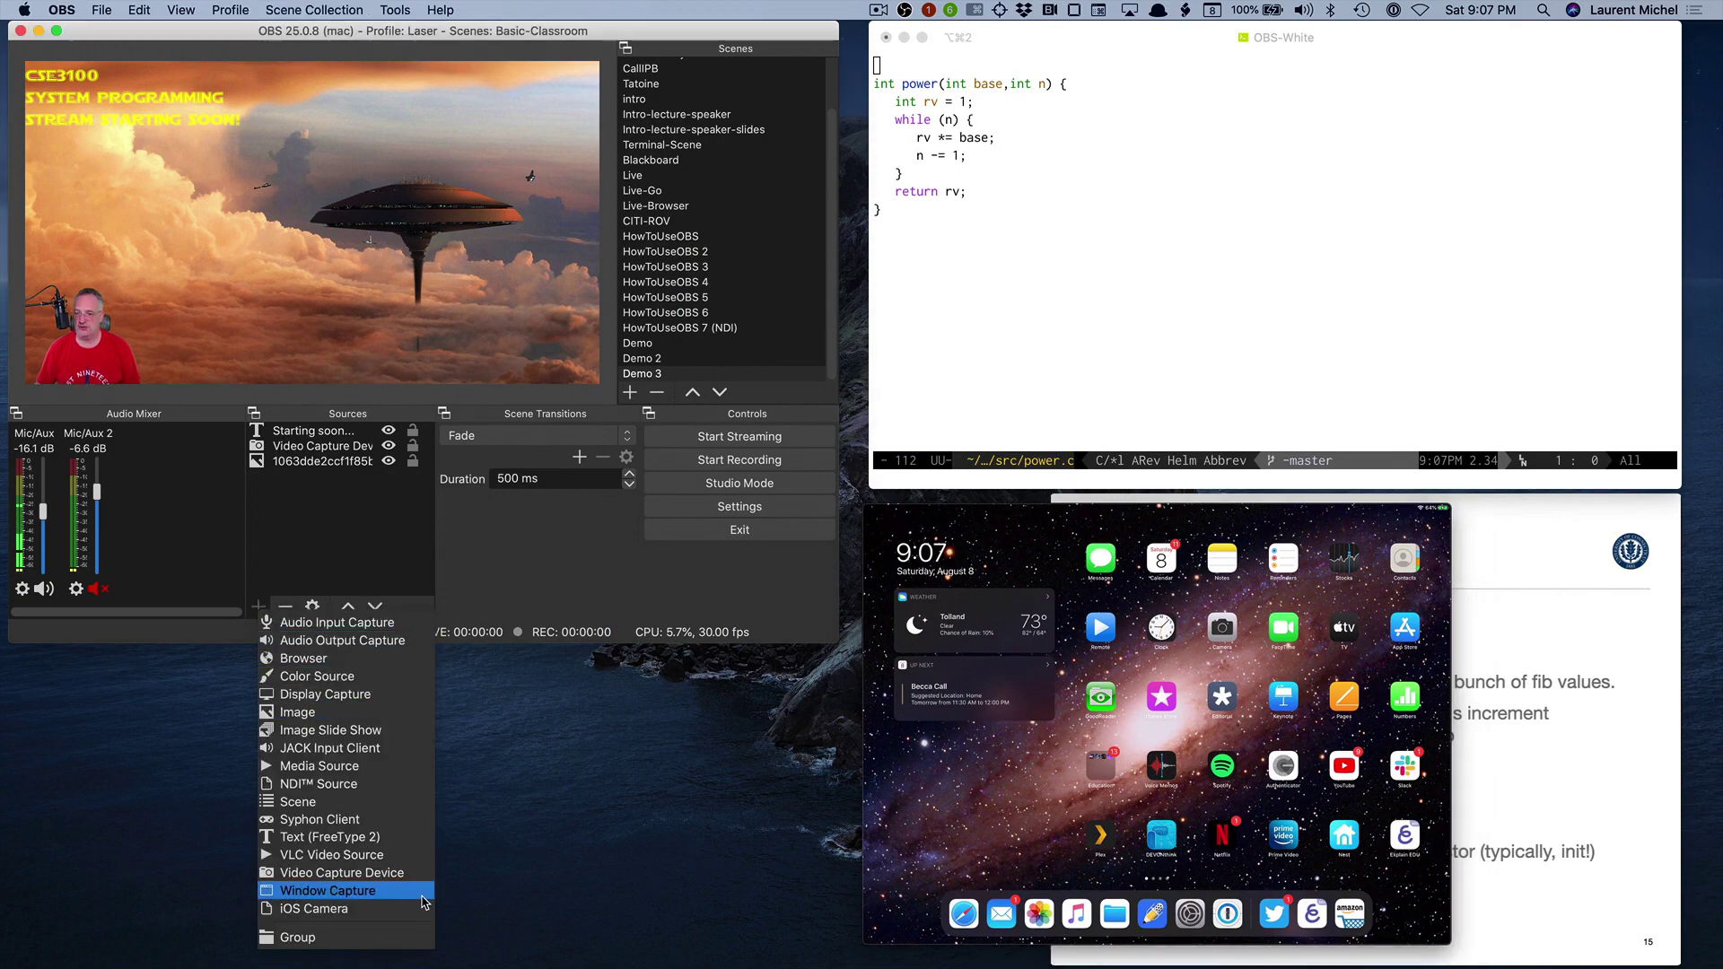
left_click(408, 891)
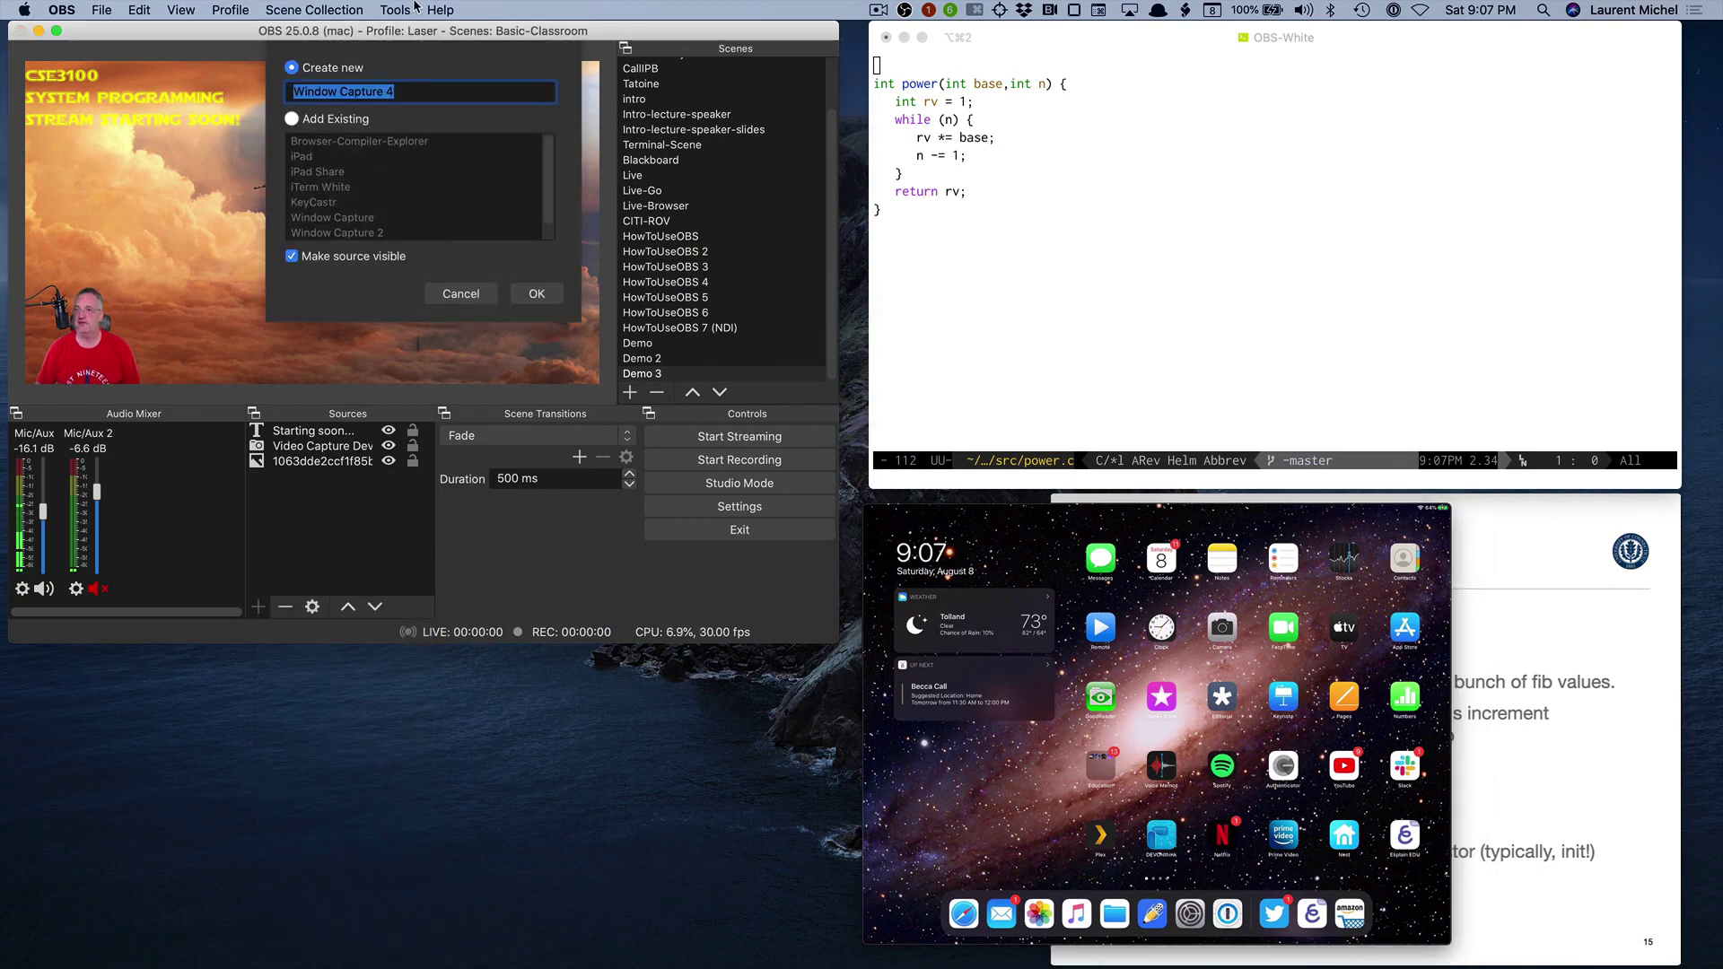
left_click(538, 295)
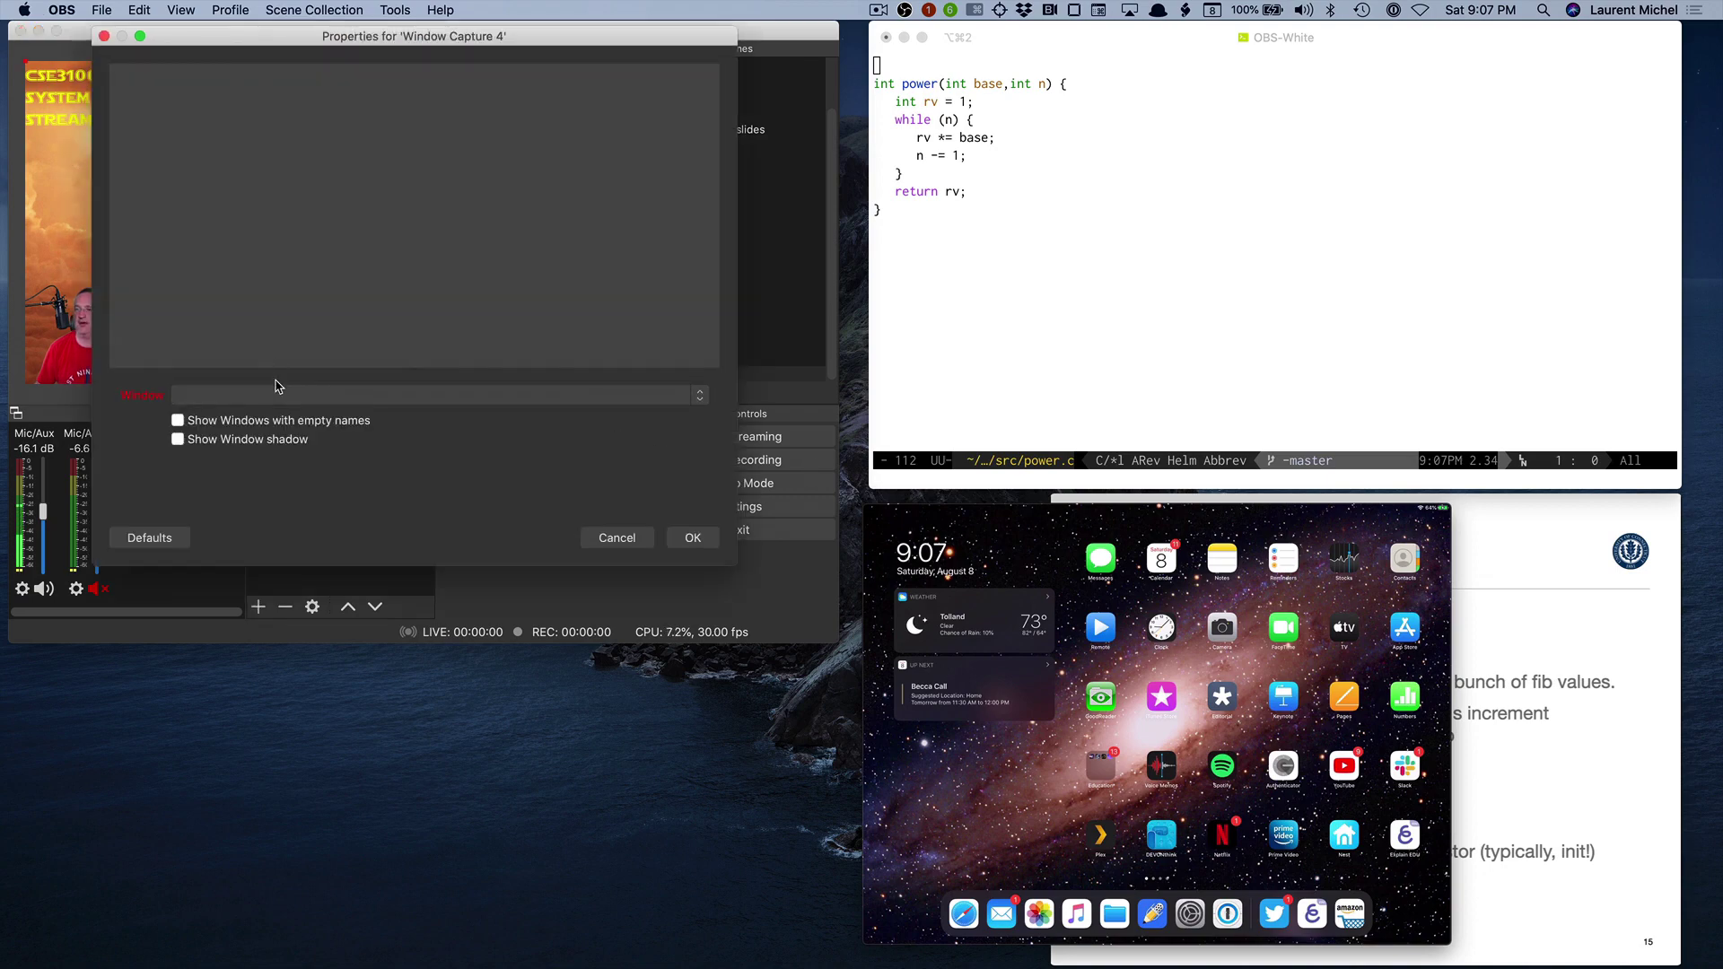
left_click(278, 394)
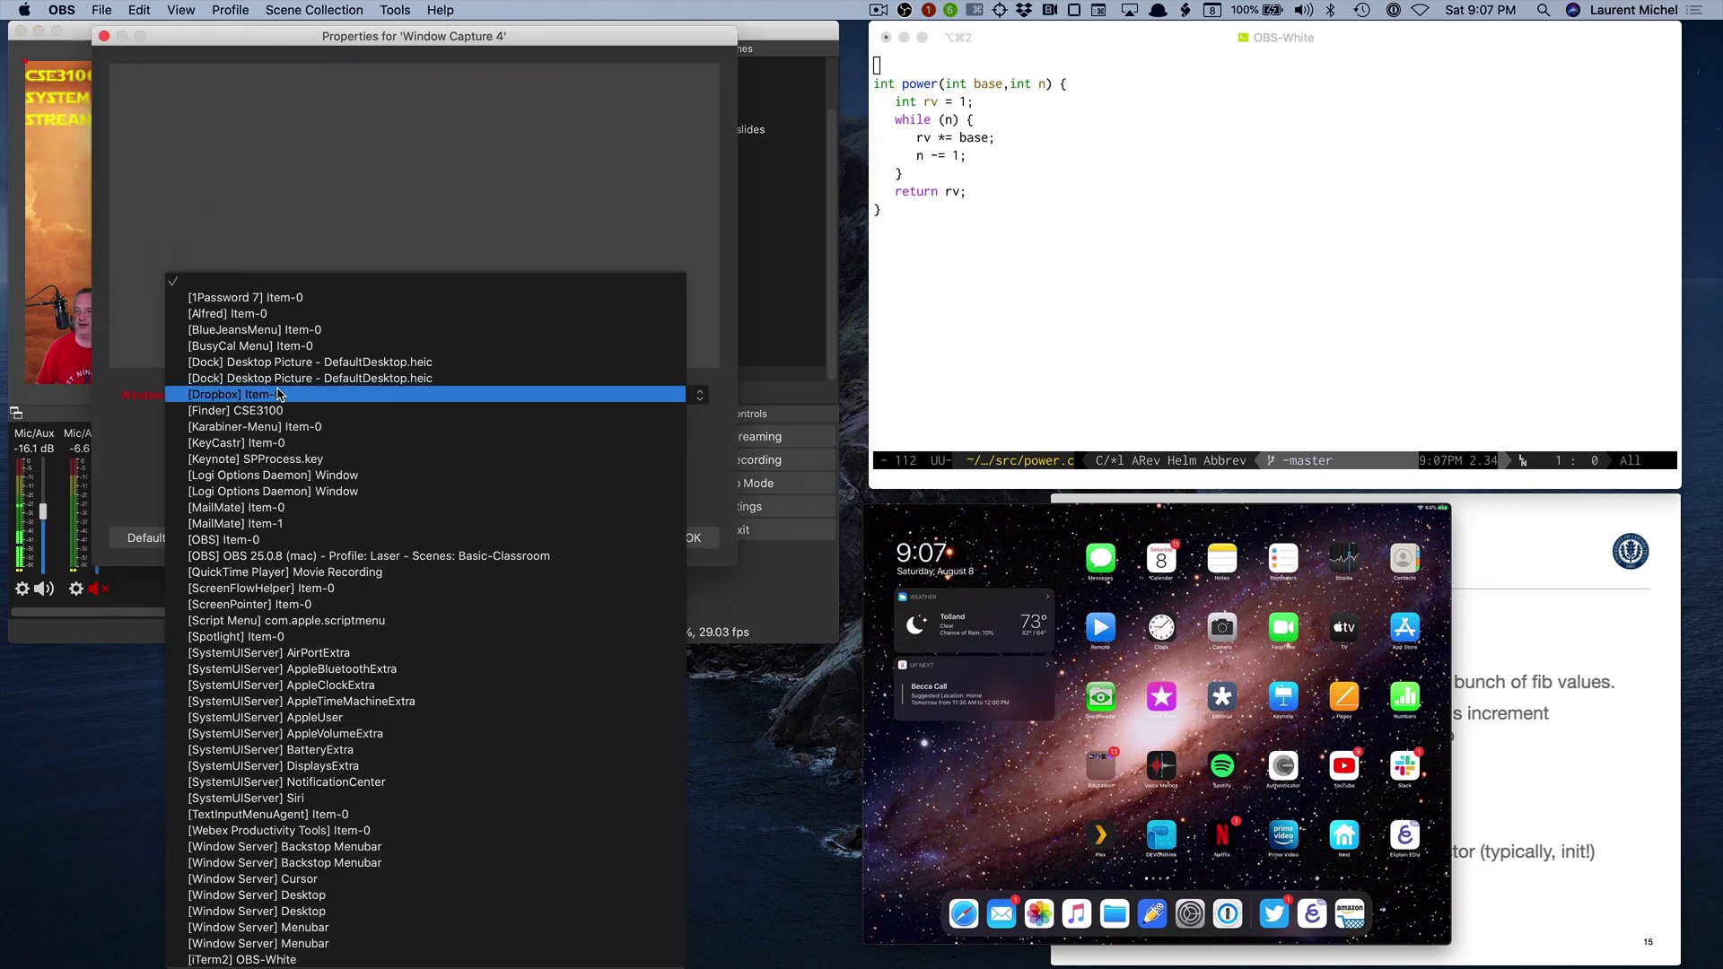
left_click(341, 572)
left_click(677, 538)
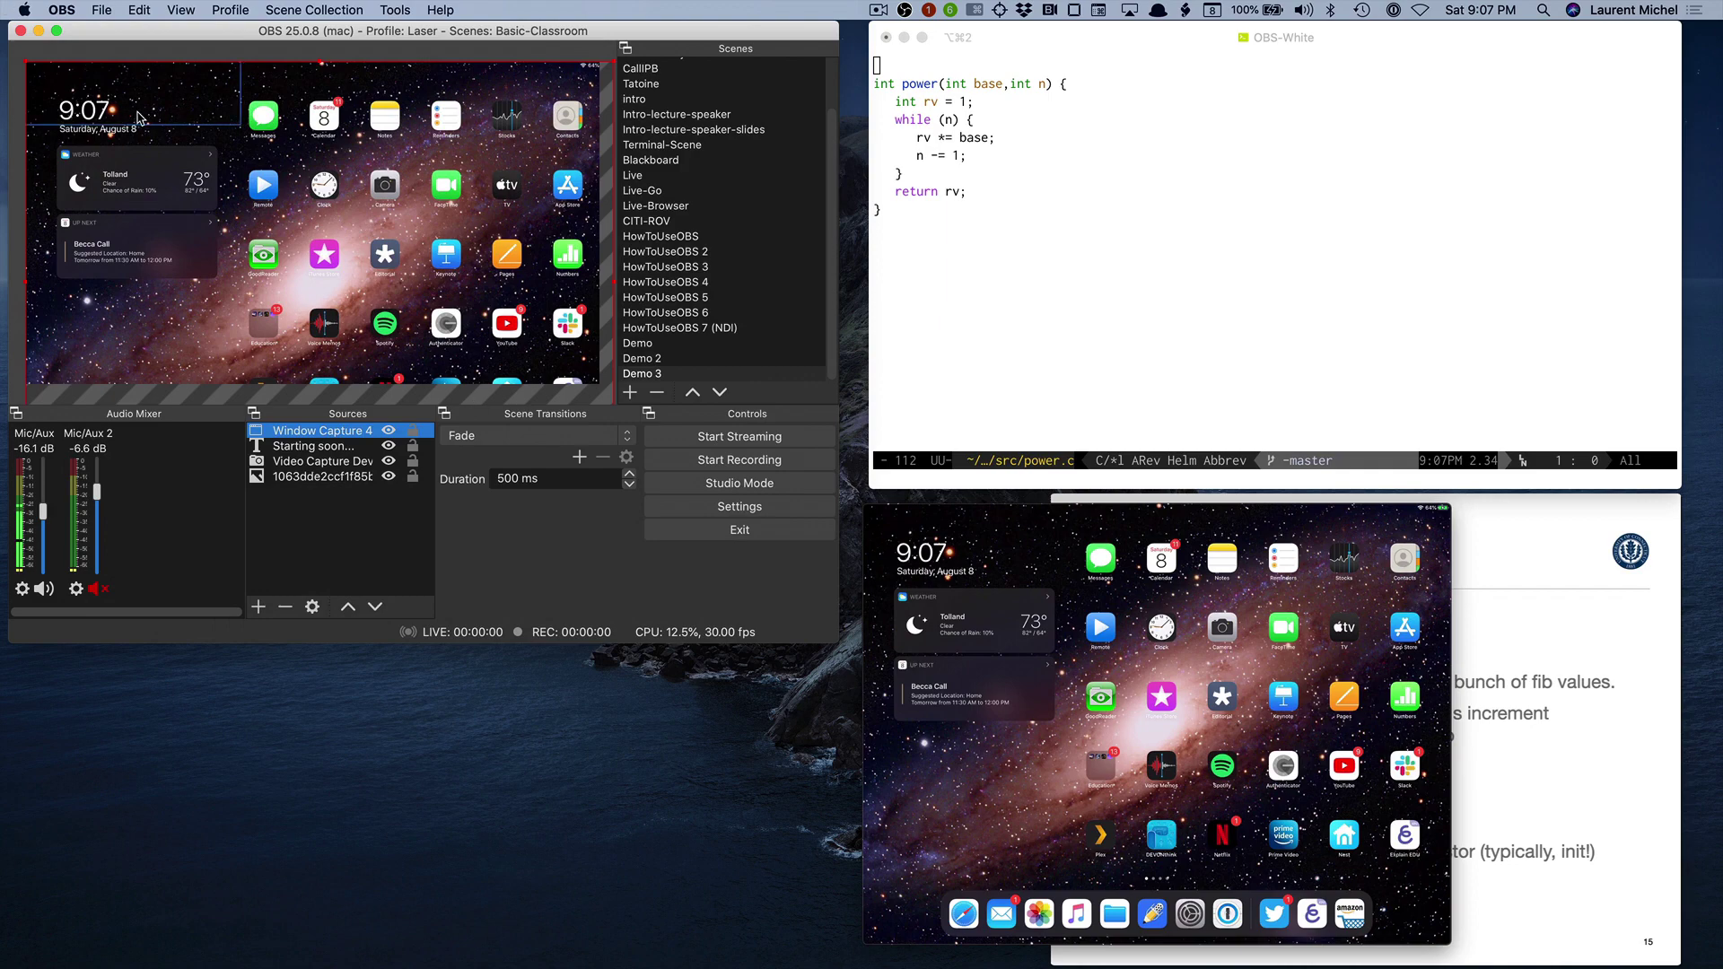
Resize the iPad capture and trim its left edge so it sits right of the webcam.
mouse_move(30, 68)
left_mouse_down()
mouse_move(86, 113)
mouse_move(25, 66)
left_mouse_up()
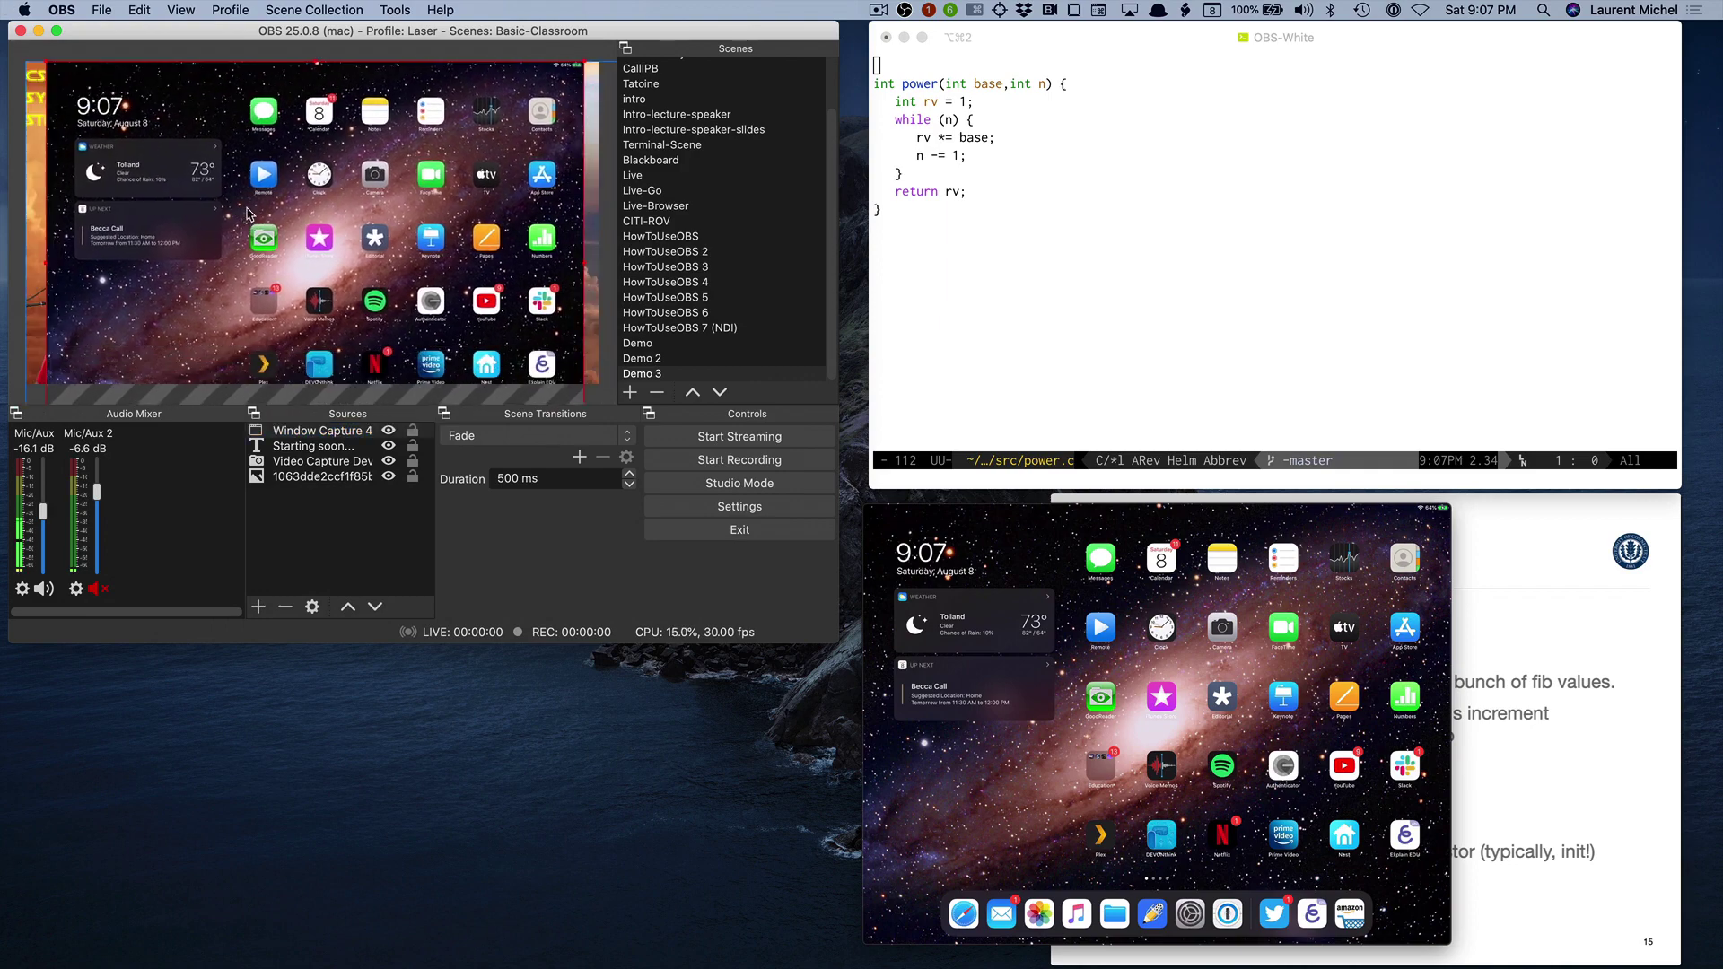
left_click_drag(221, 220, 261, 216)
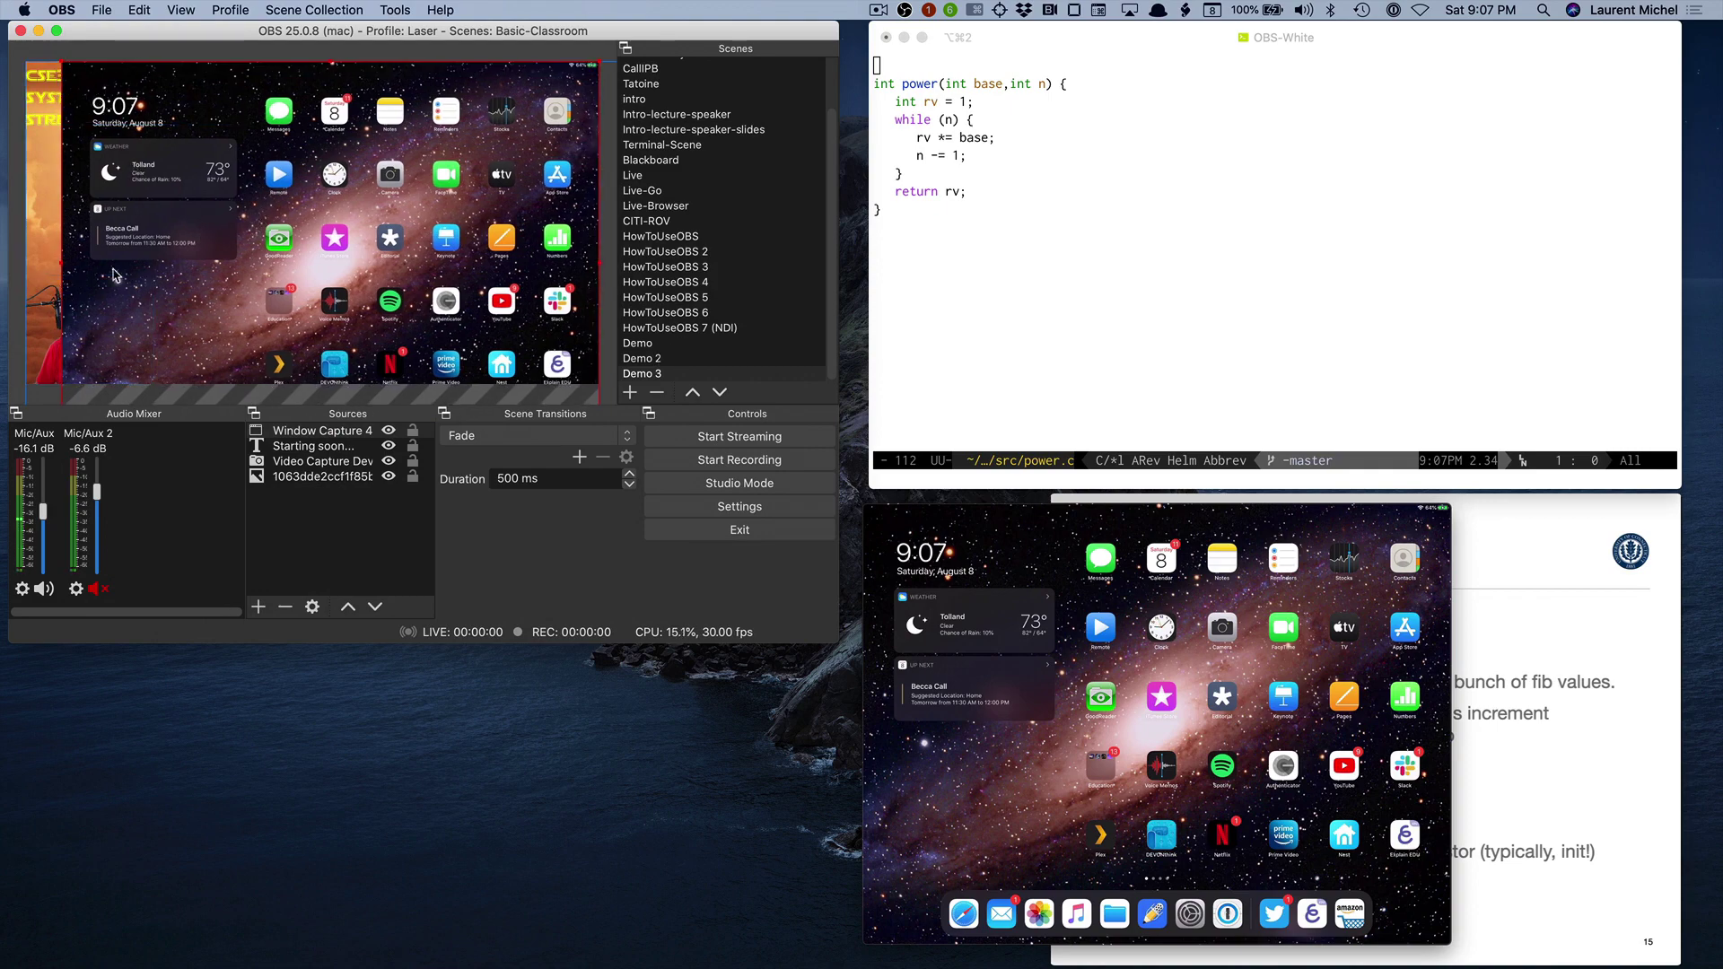
left_click_drag(63, 268, 168, 267)
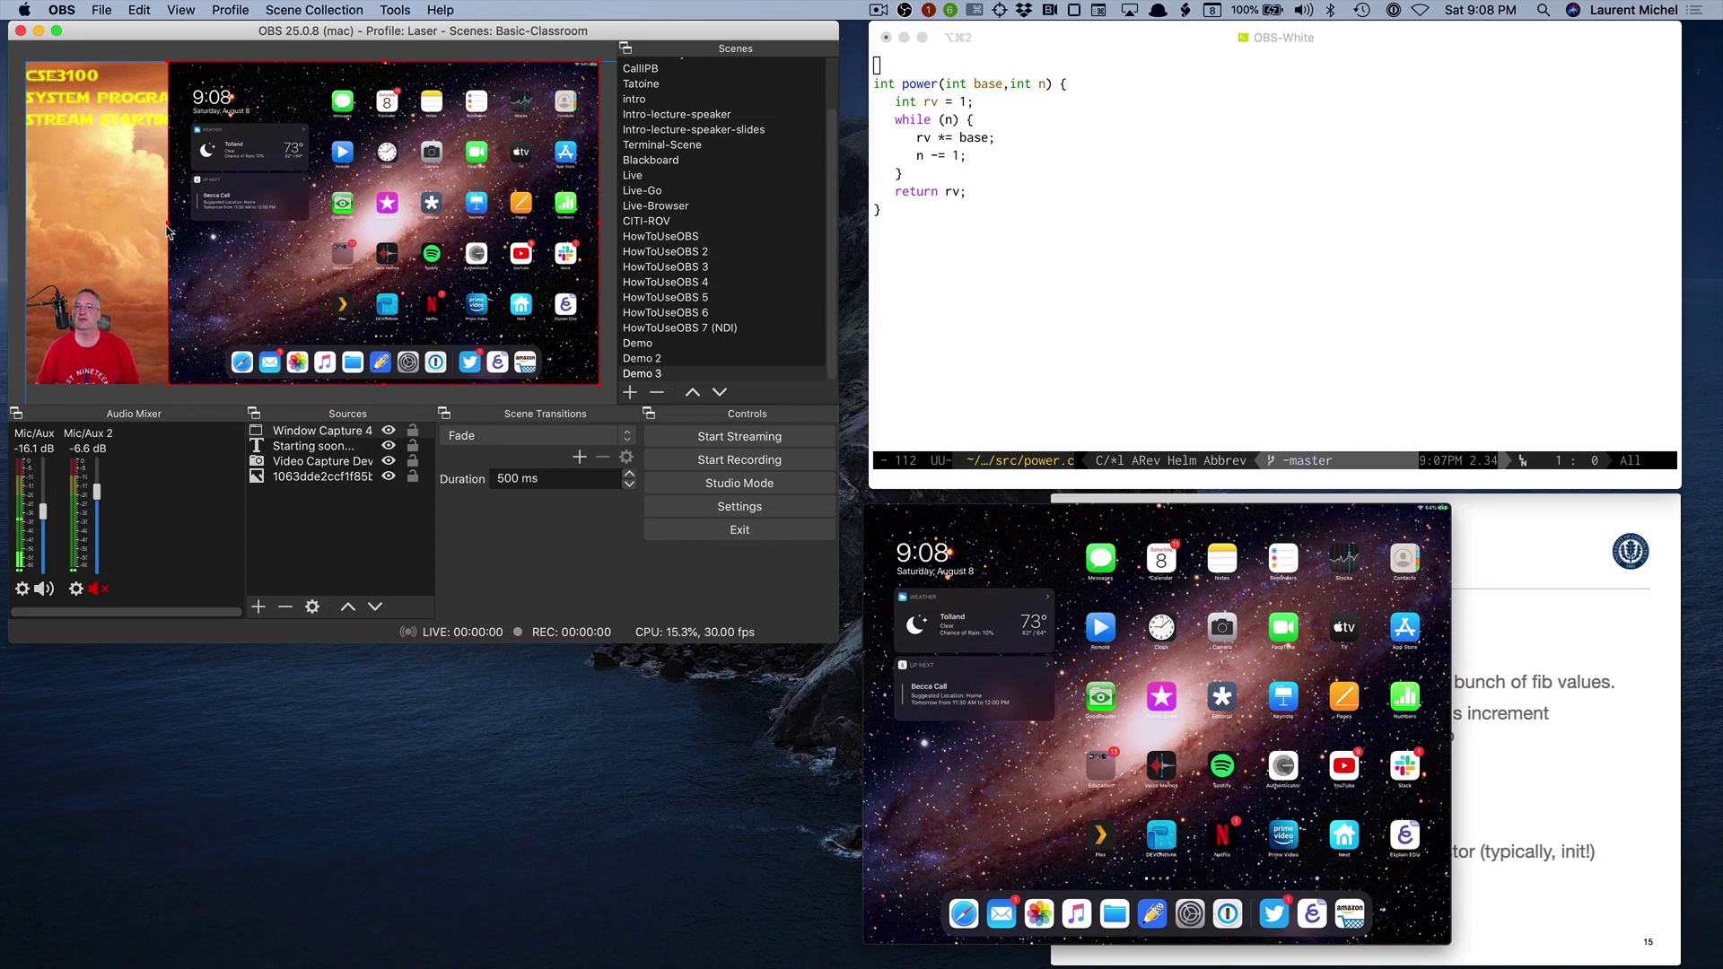
Delete the CSE3100 'Starting soon...' text source from Demo 3.
left_click(101, 114)
key("BackSpace")
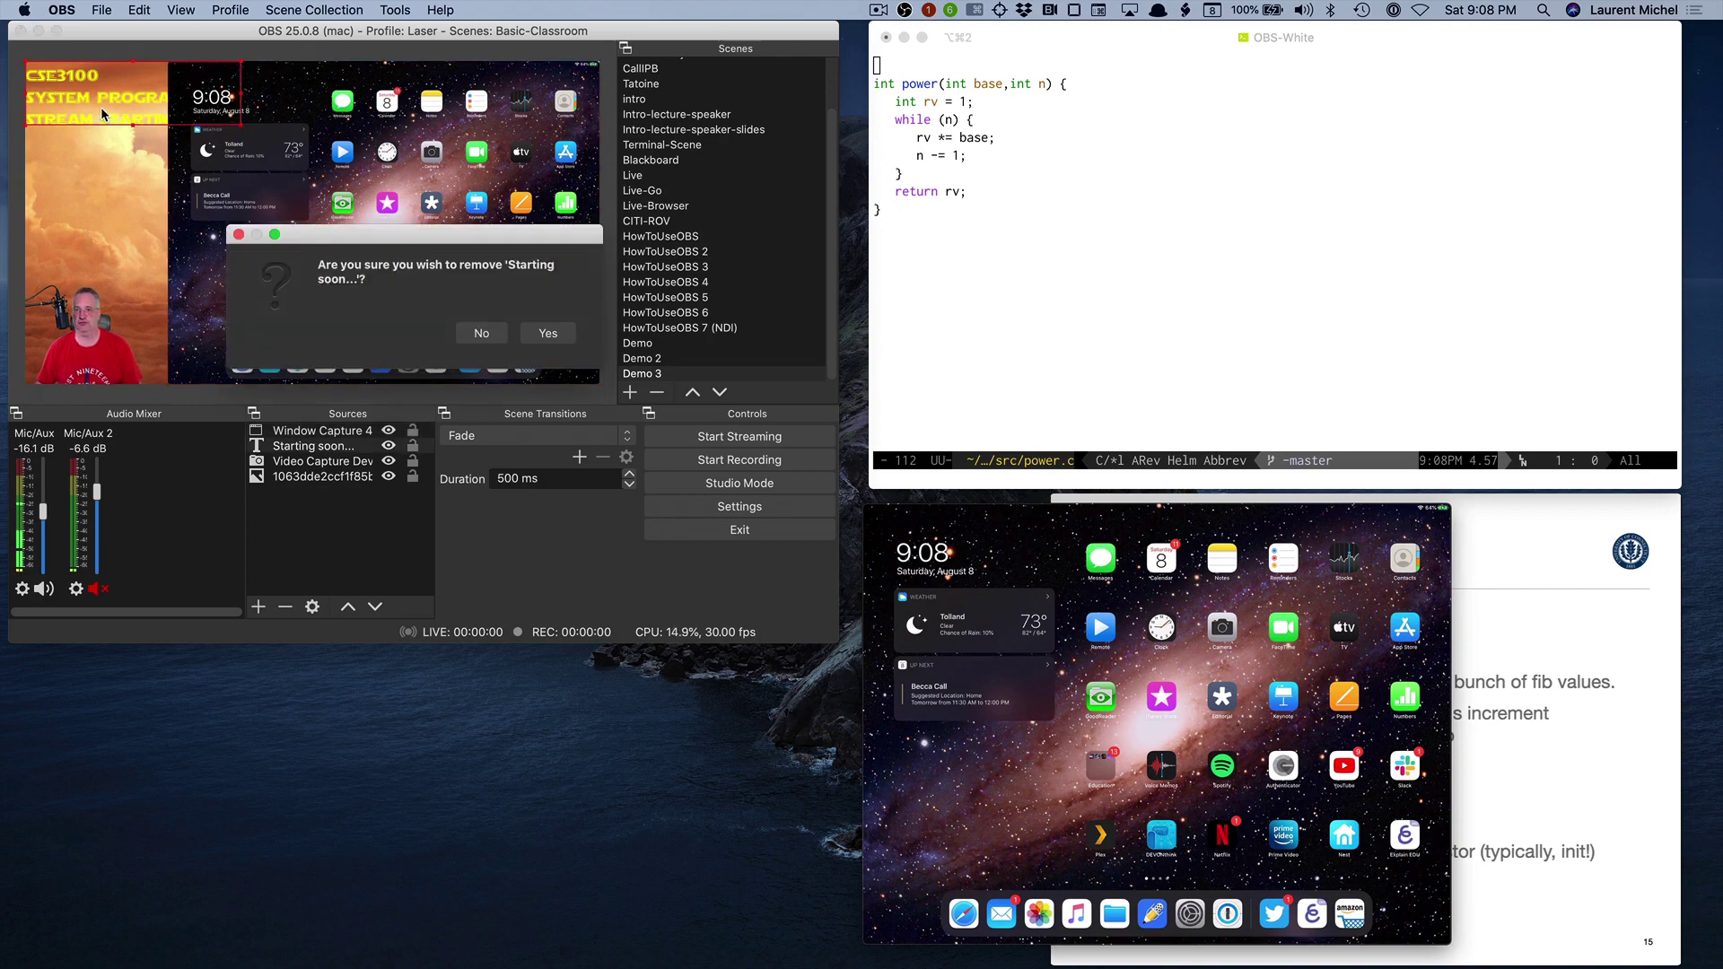
left_click(542, 334)
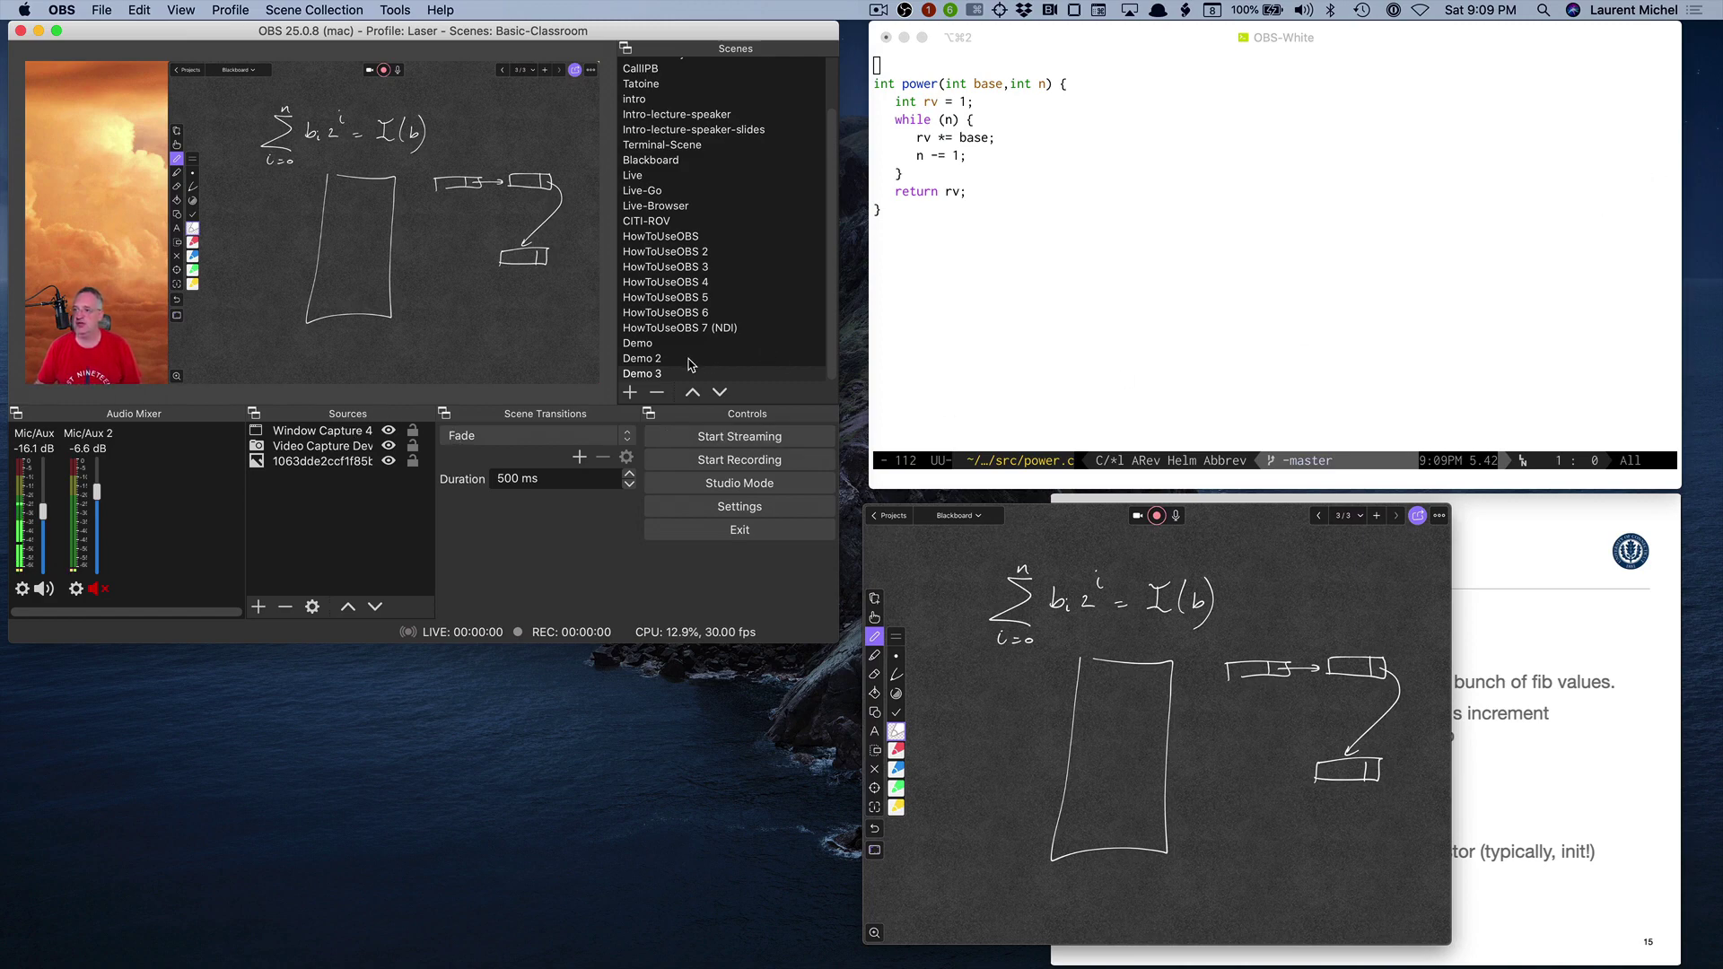
Move the QuickTime window to the lower left, preview Demo 2 and Demo, then return to Demo 3.
mouse_move(1274, 525)
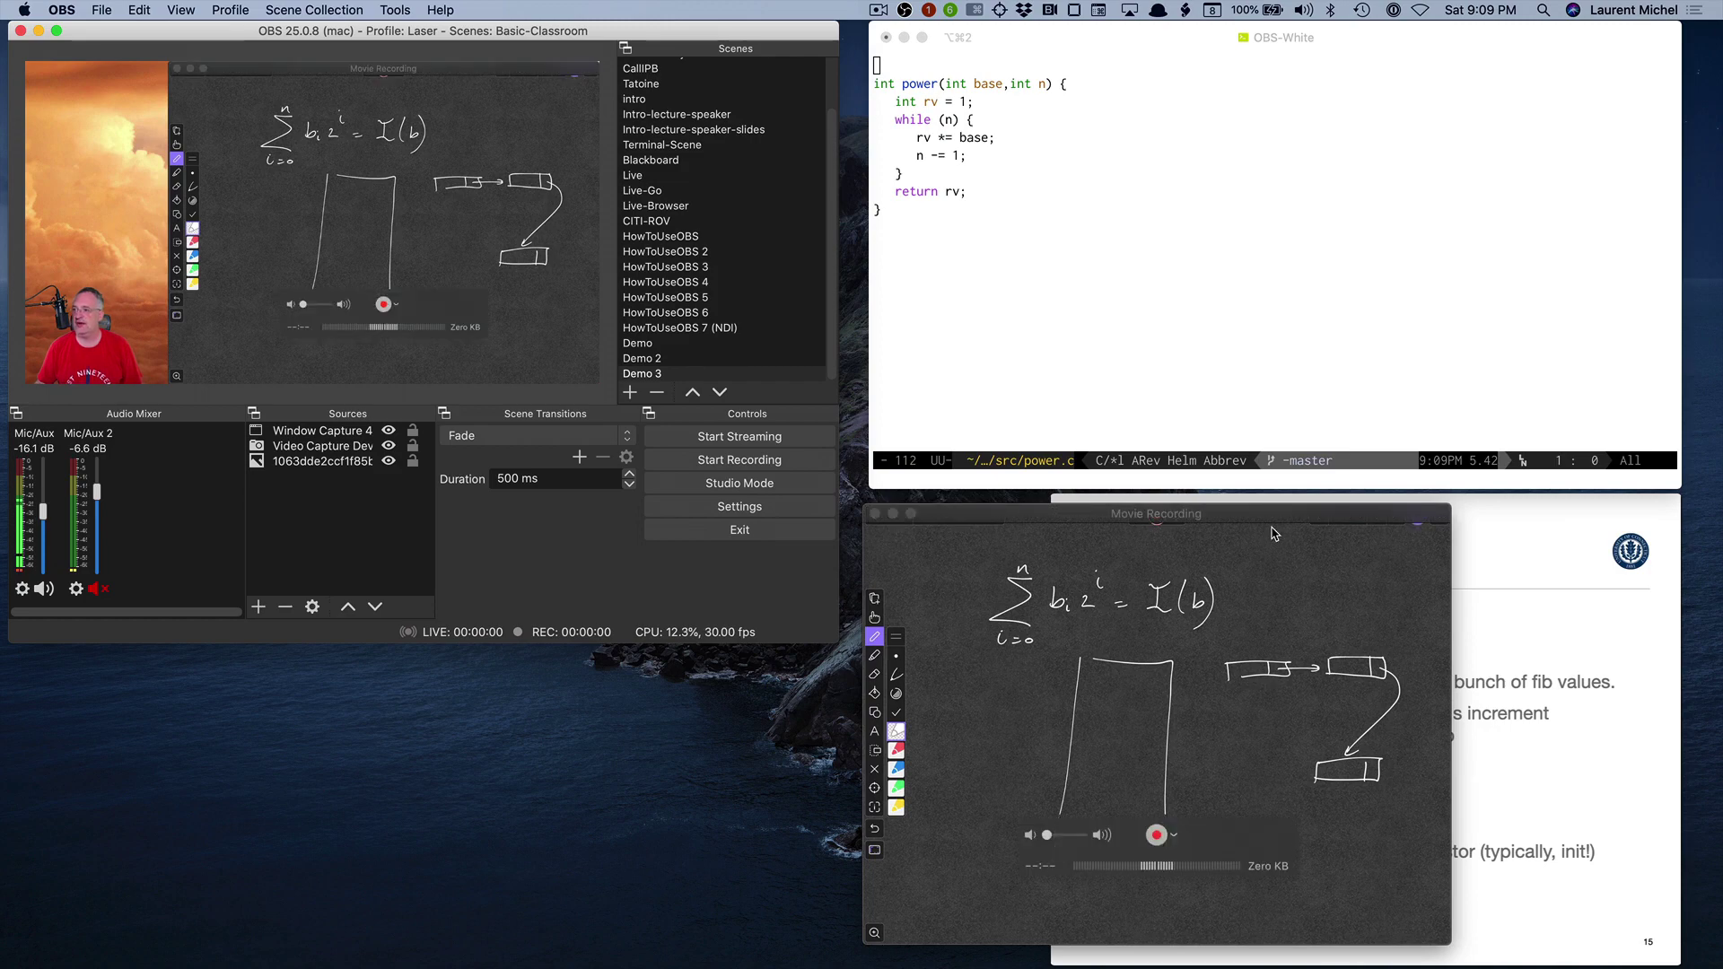
left_click_drag(1274, 519, 637, 509)
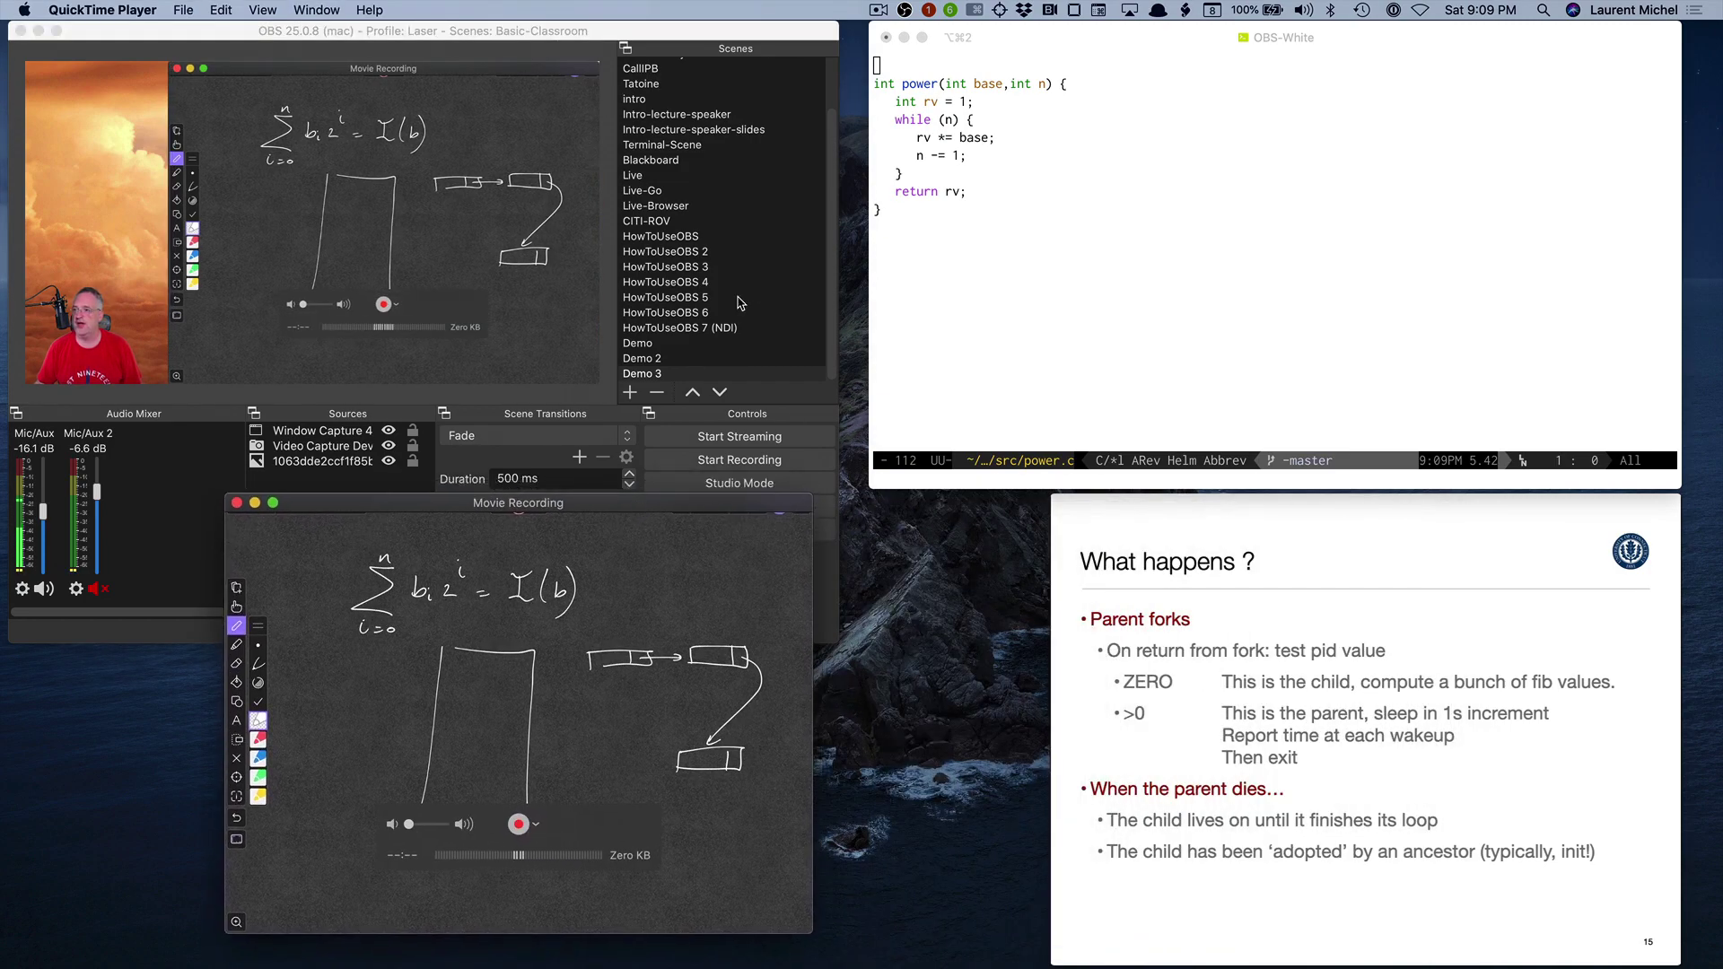
left_click(662, 359)
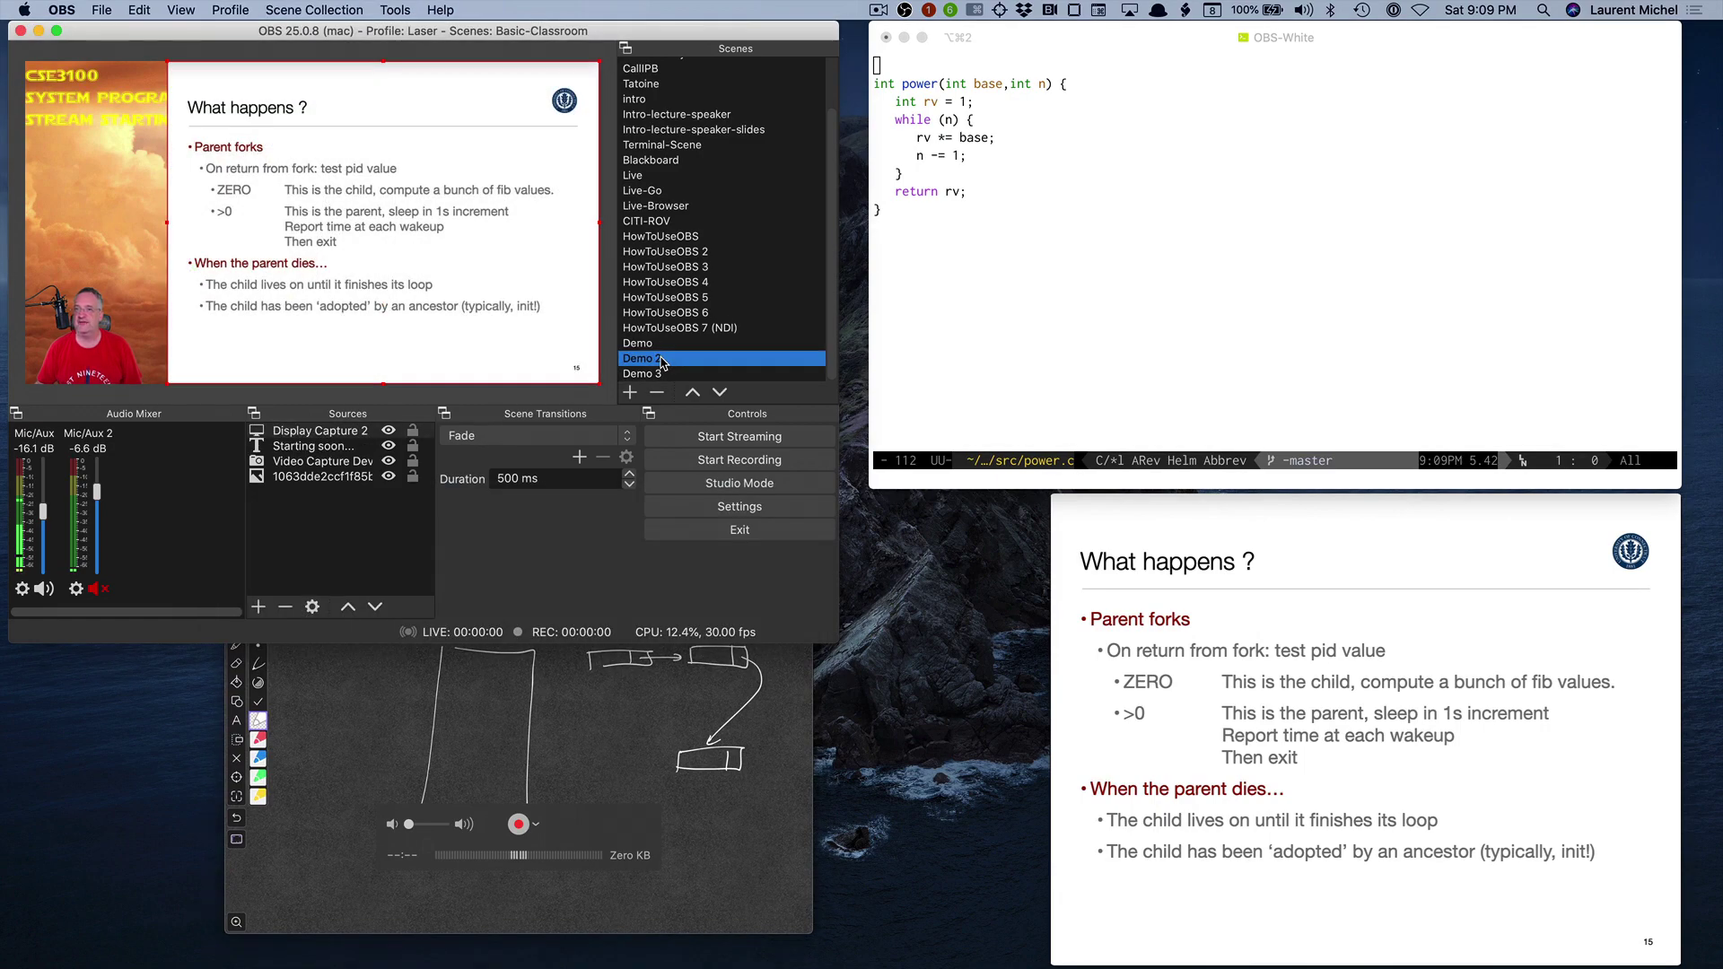
left_click(661, 345)
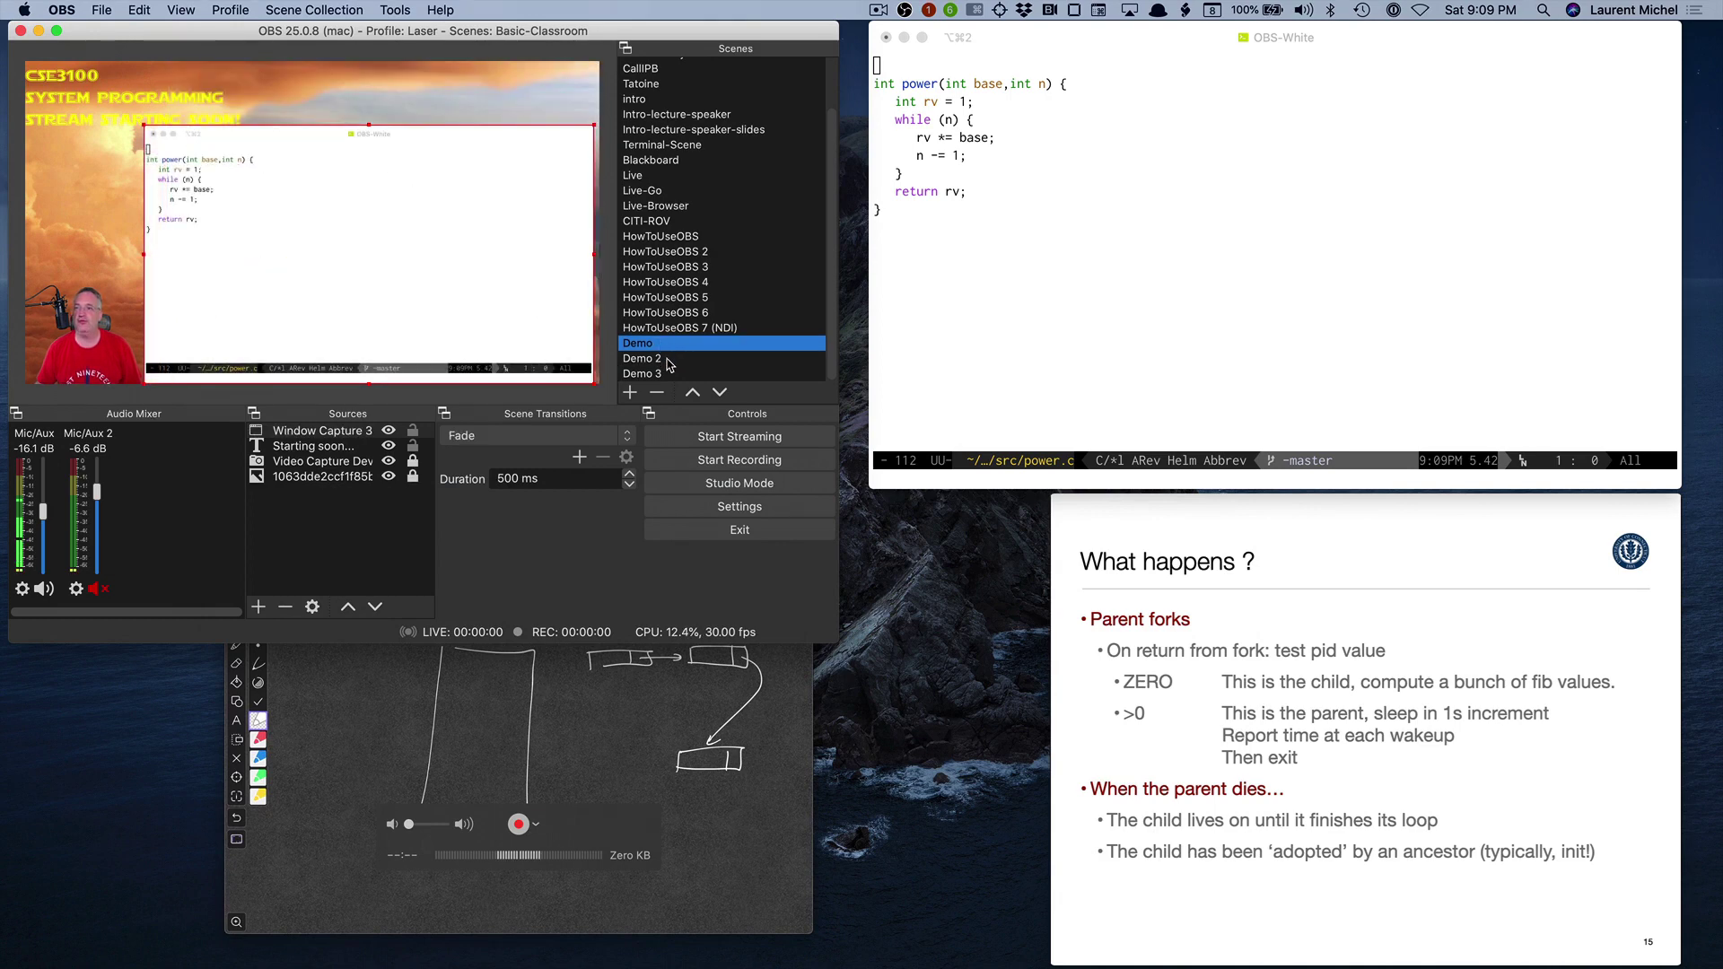
left_click(669, 360)
left_click(674, 374)
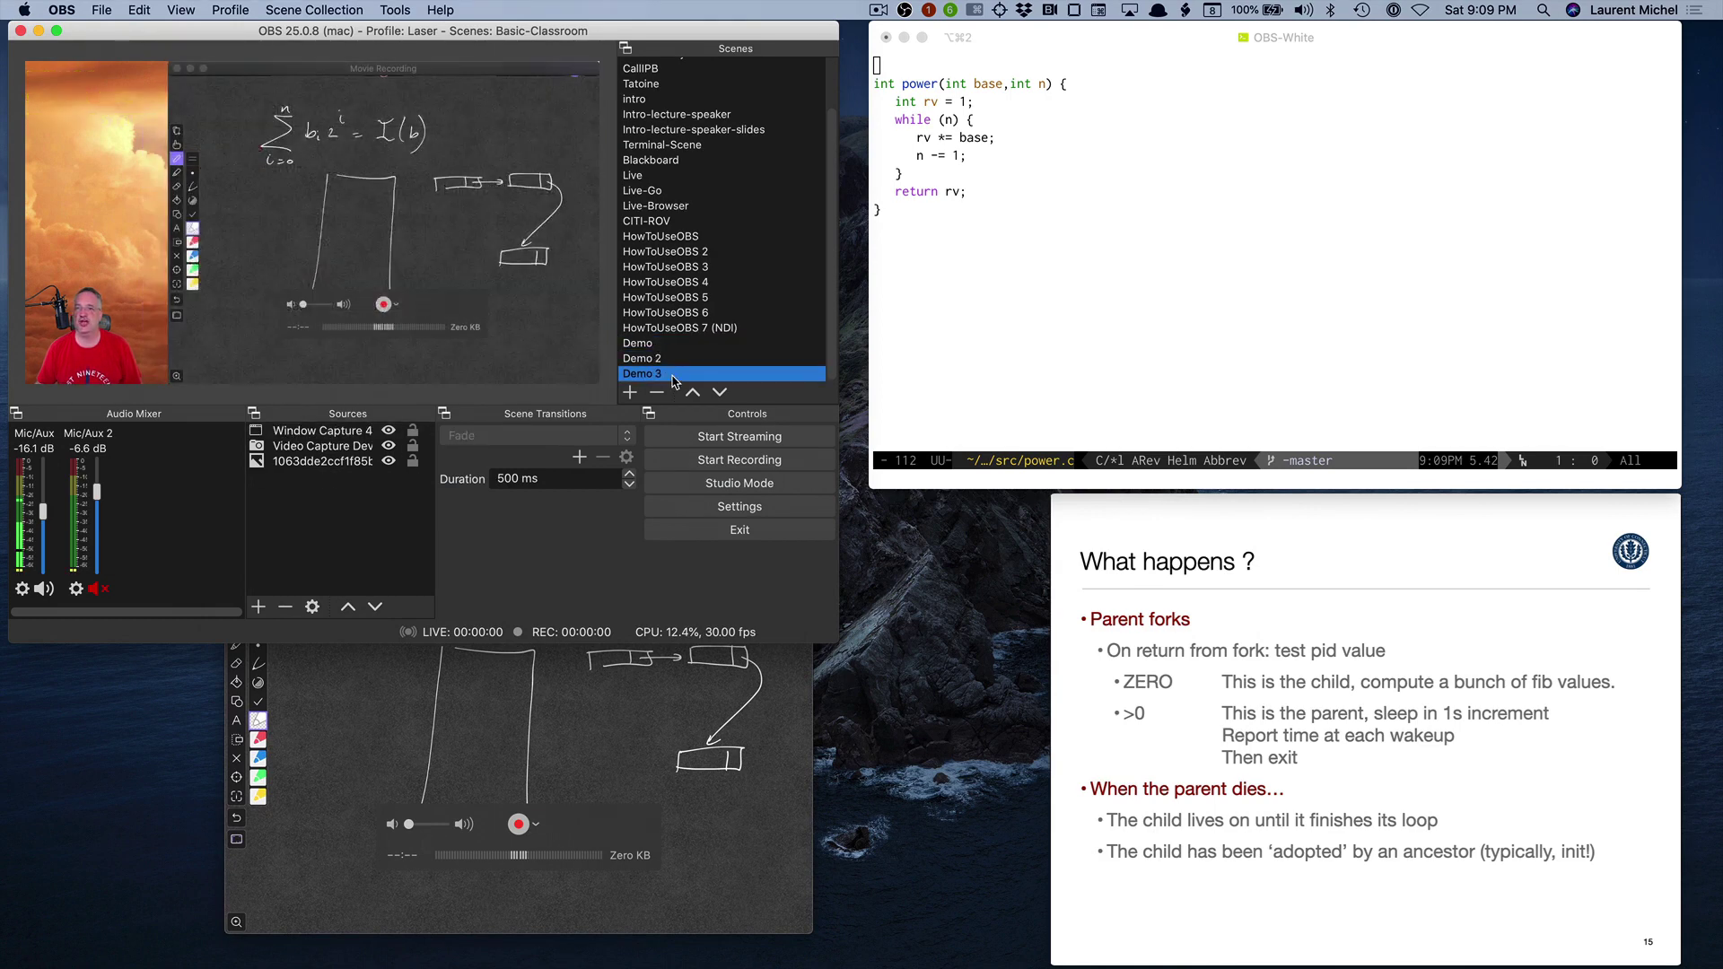